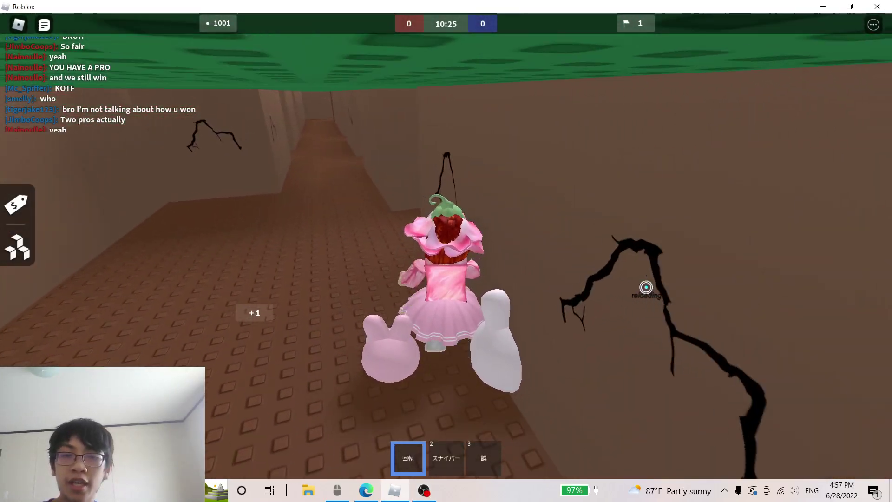
Strike with the sword, then scope the sniper rifle and glance at the team standings
left_click(646, 286)
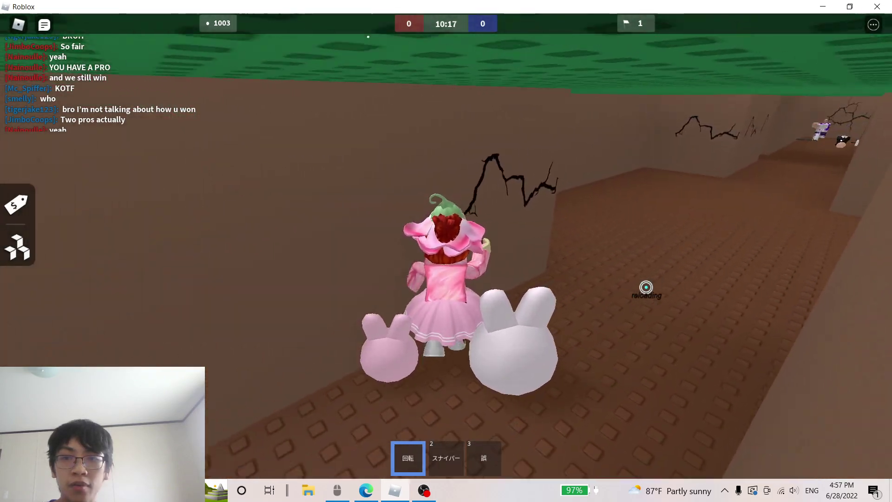
scroll(646, 287, "up", 5)
key("2")
right_click(594, 203)
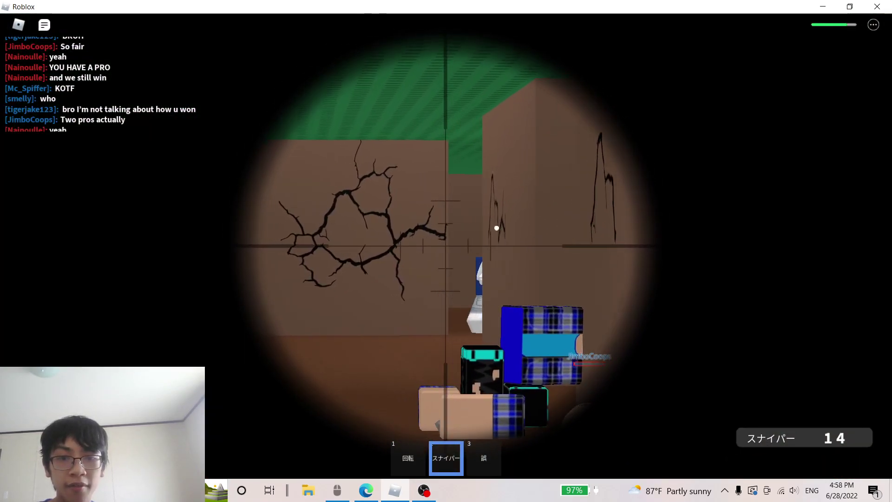
key("r")
key("Tab")
Fire the rifle four times at the enemy down the corridor, then reload
key("3")
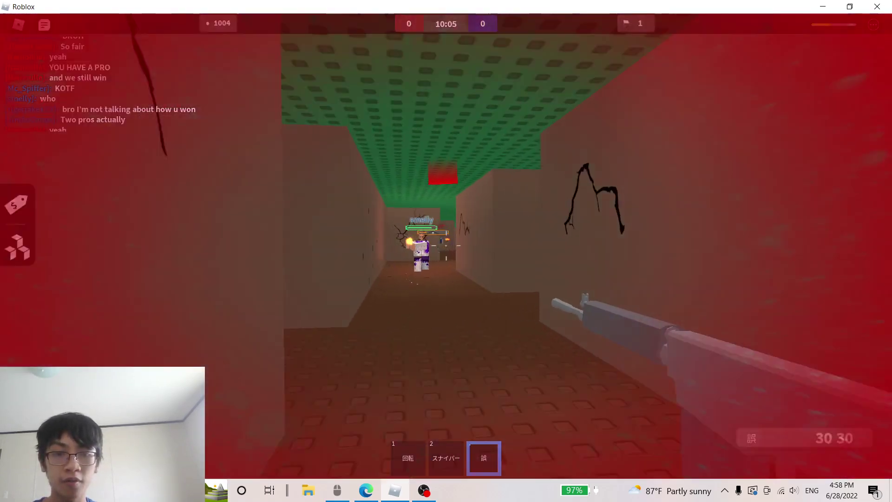
left_click(447, 246)
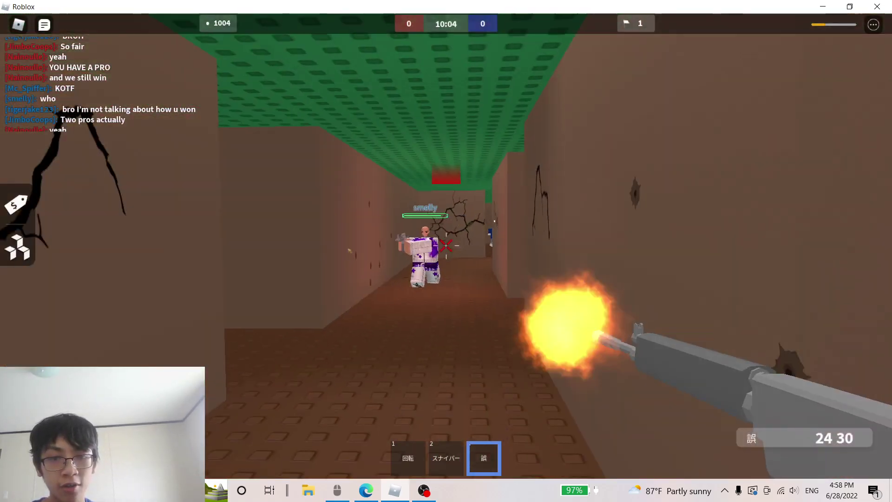
left_click(446, 245)
left_click(446, 245)
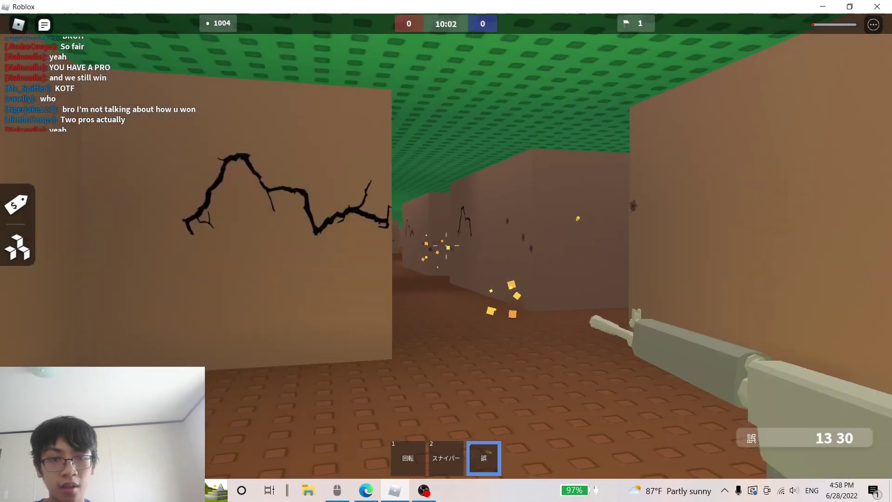
left_click(446, 245)
key("r")
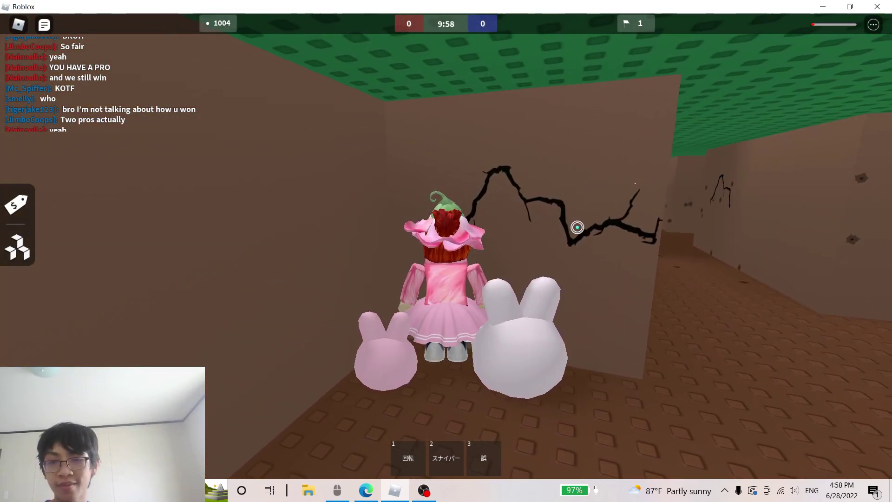
Fire and reload the rifle again, then cycle to the sword and attack down the corridor
key("3")
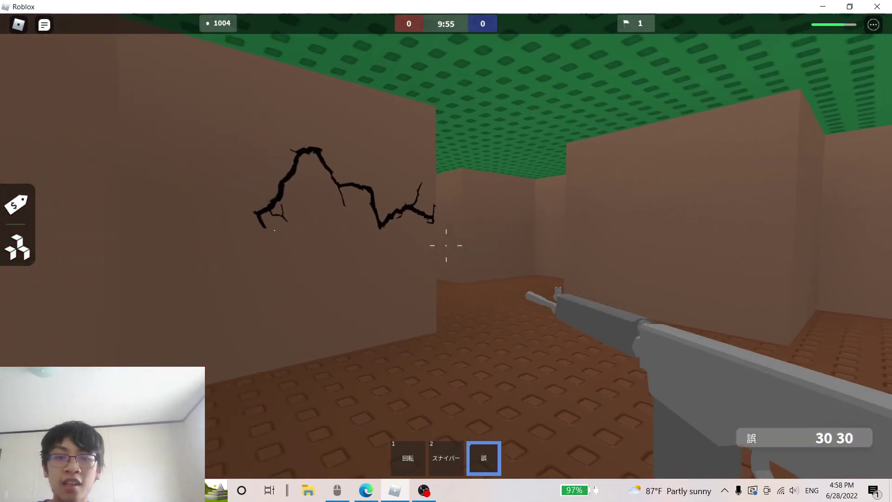
left_click(447, 246)
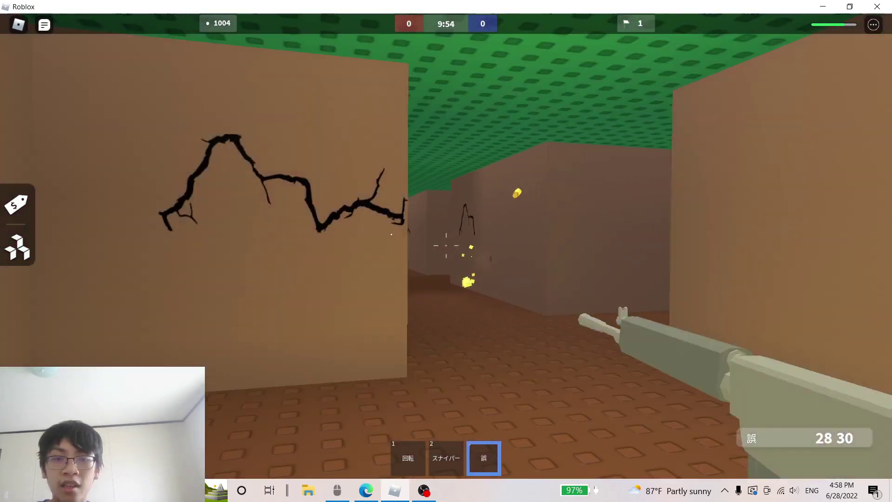
key("r")
key("1")
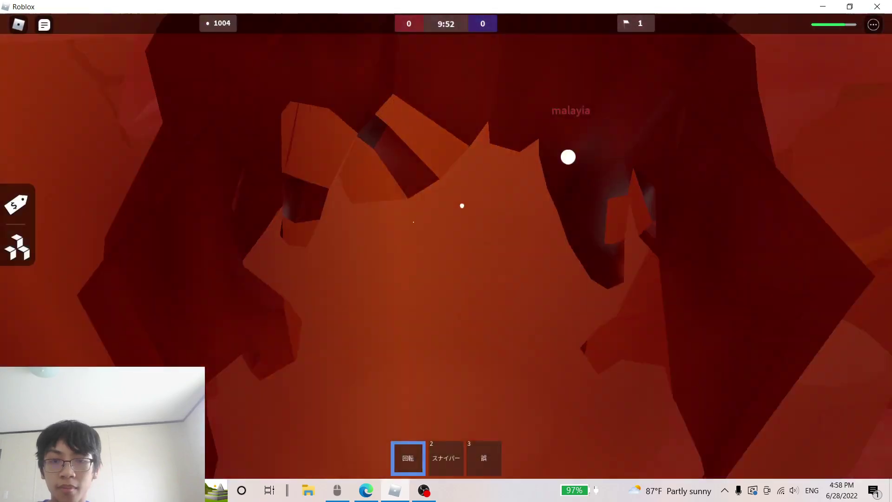
key("2")
key("1")
left_click(513, 248)
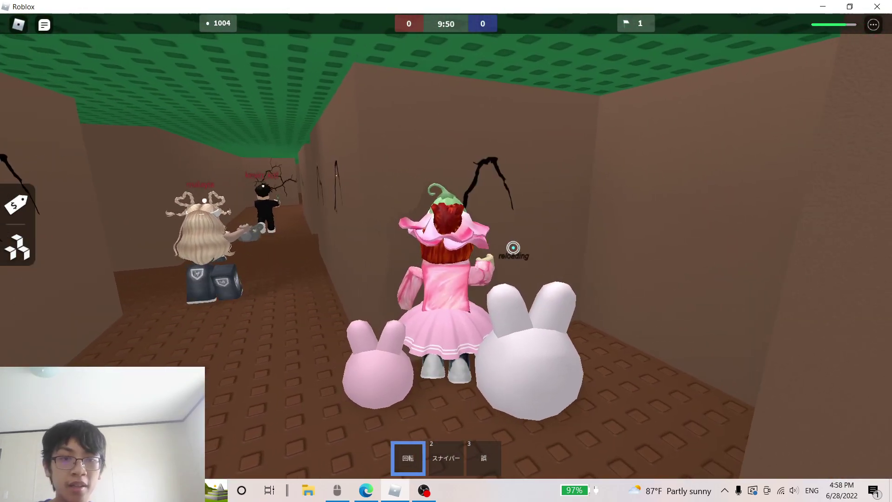
Walk the corridor, hit with the sword, then fire three rifle shots at approaching enemies
key("w")
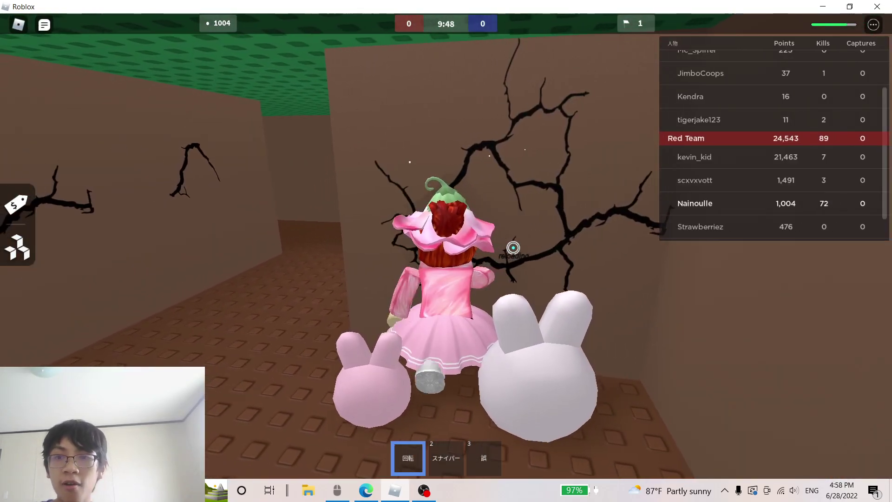
key("Tab")
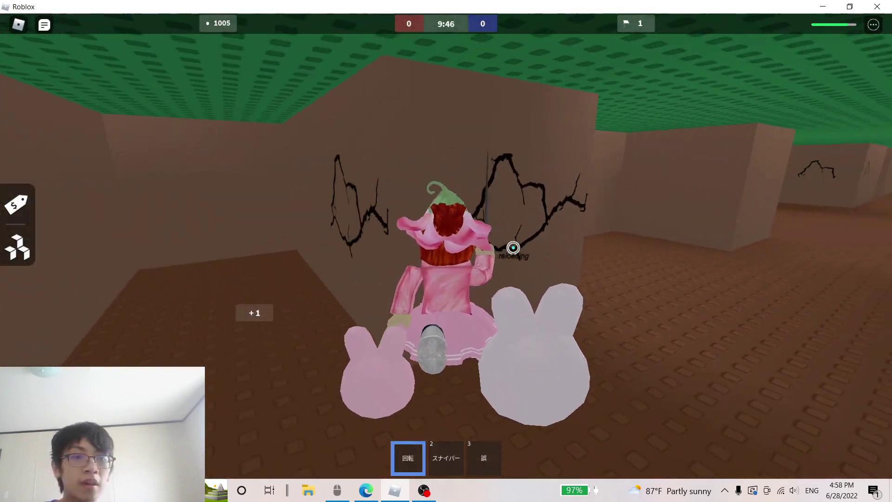
scroll(653, 180, "up", 2)
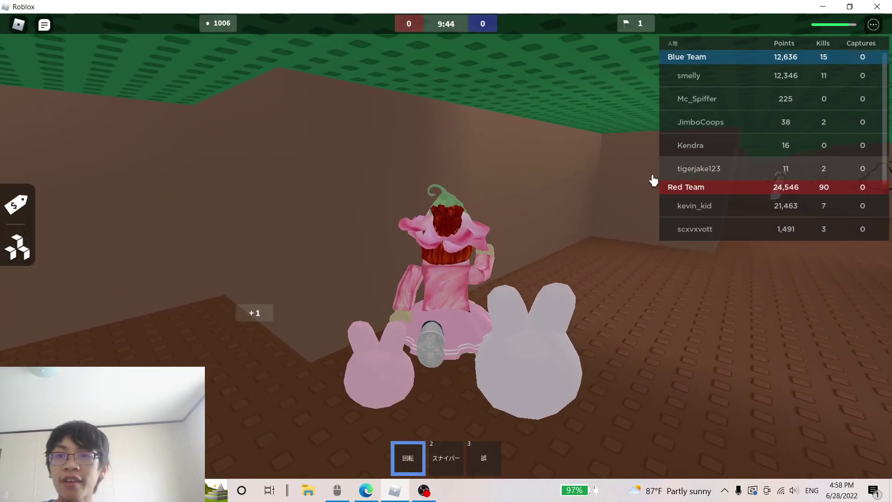
scroll(725, 93, "up", 5)
left_click(446, 247)
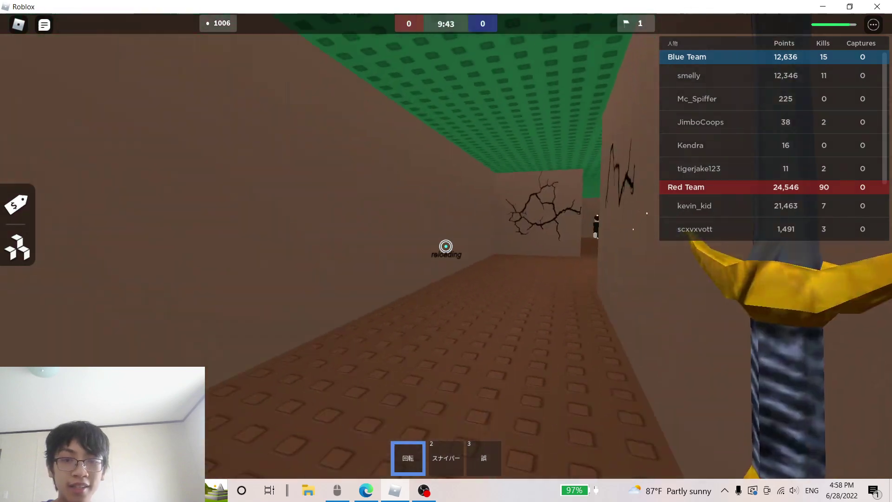
key("Tab")
key("w")
left_click(446, 246)
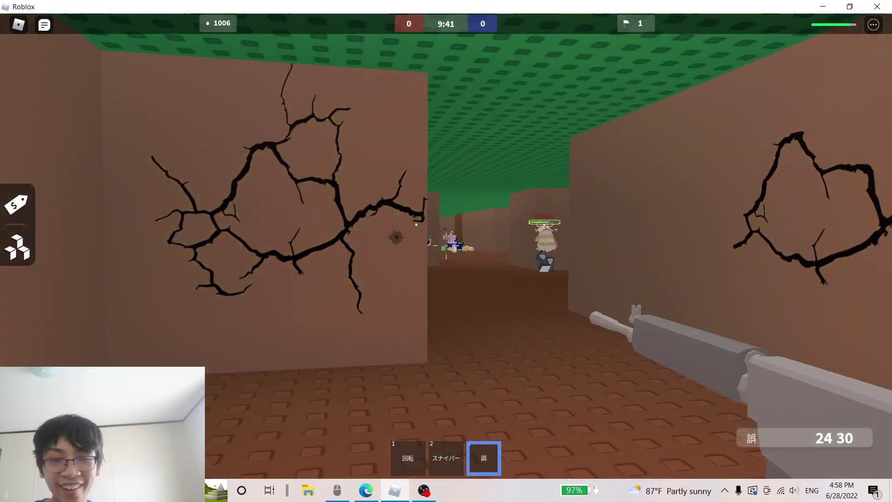
left_click(447, 246)
left_click(446, 247)
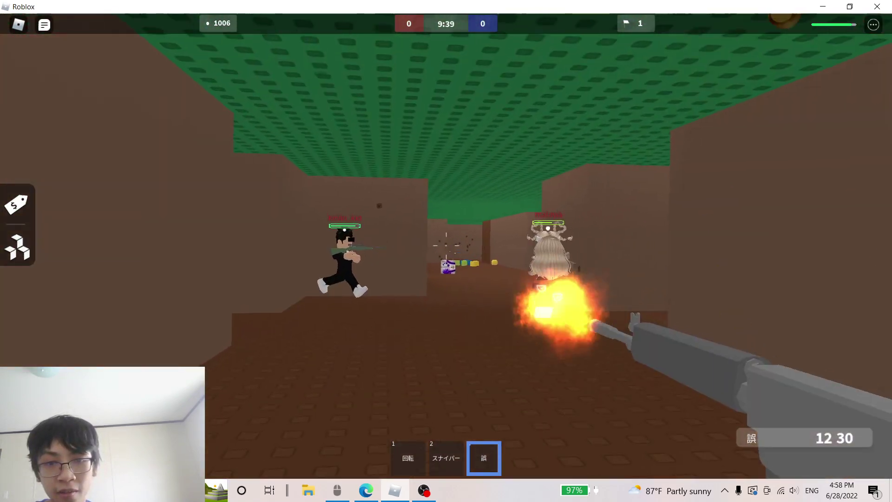
Snipe a passing enemy twice, then finish a nearby enemy with the sword
key("Tab")
key("Tab")
key("2")
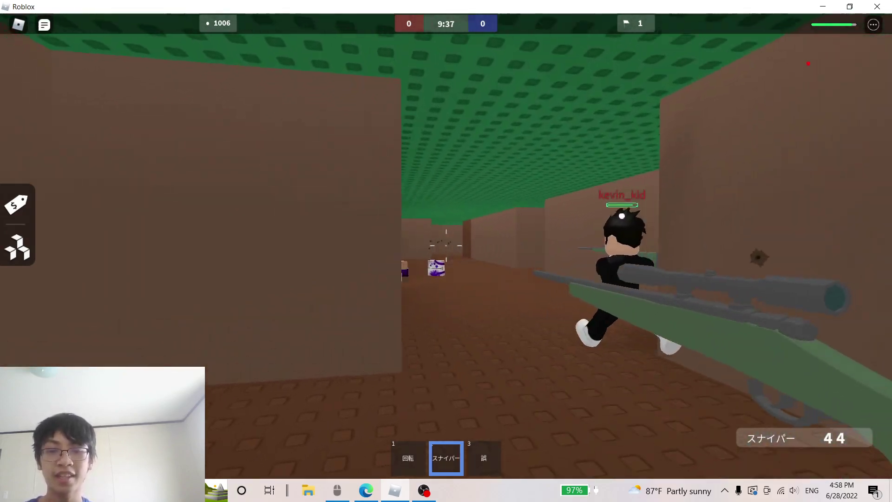
key("w")
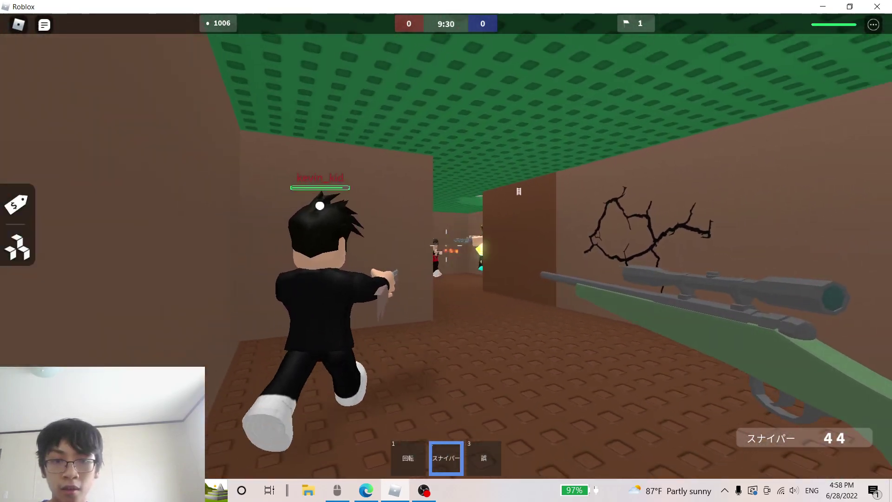
left_click(446, 246)
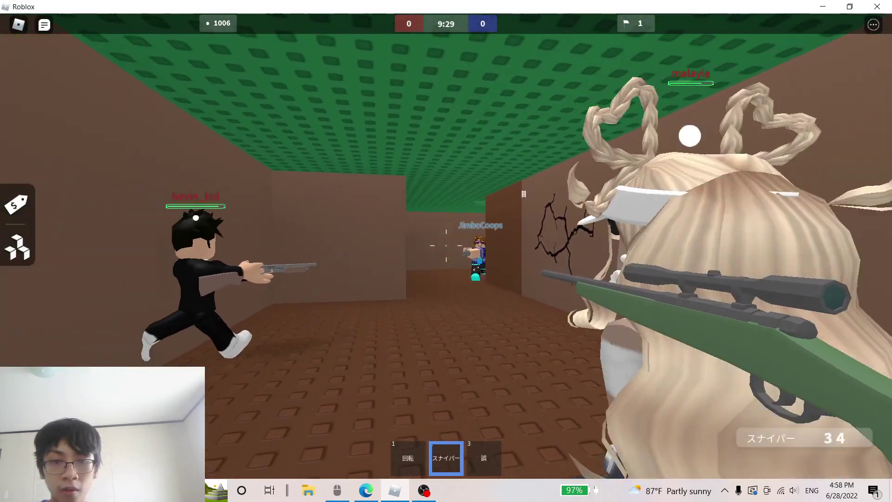
left_click(446, 246)
key("3")
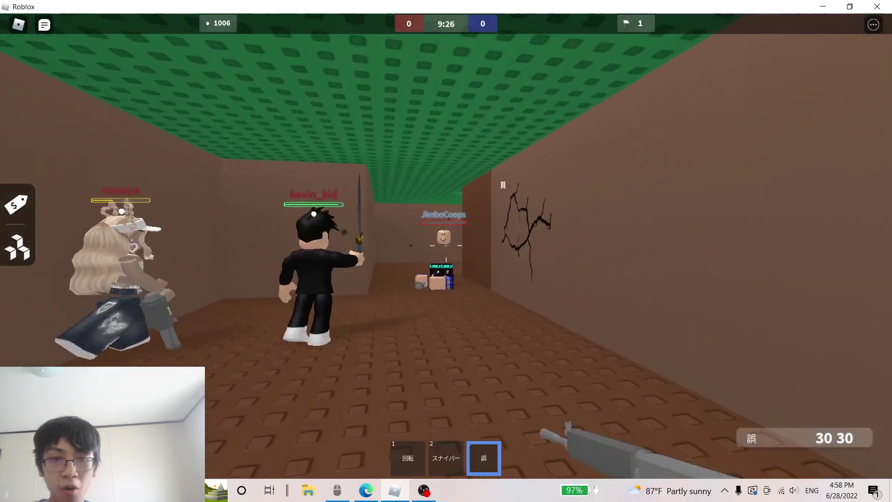
key("1")
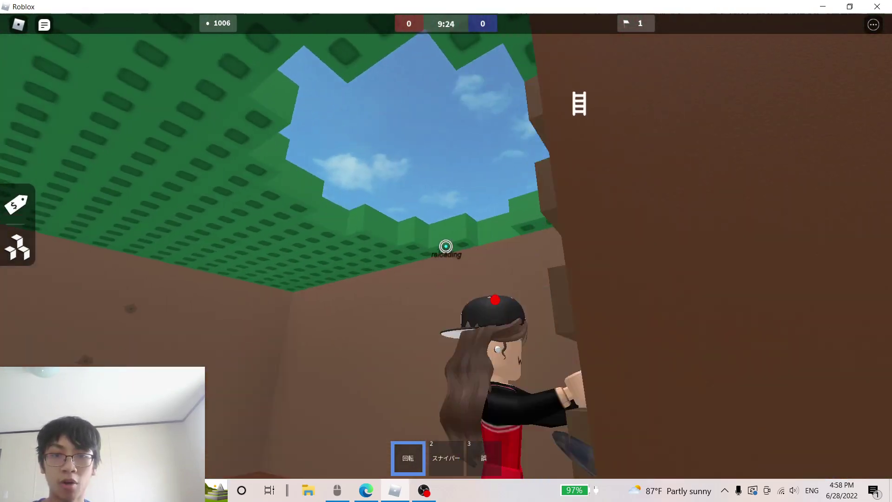
left_click(446, 246)
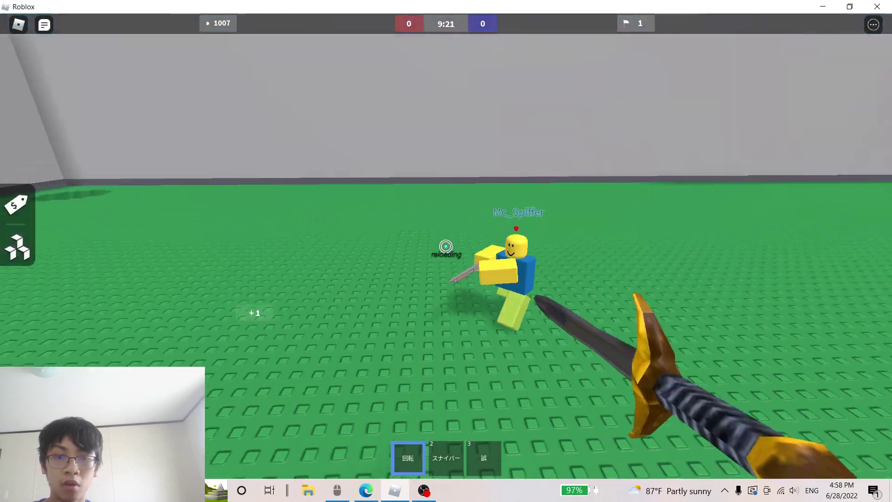
Equip the rifle after respawning and fire five shots at enemies in the arena
key("3")
left_click(447, 245)
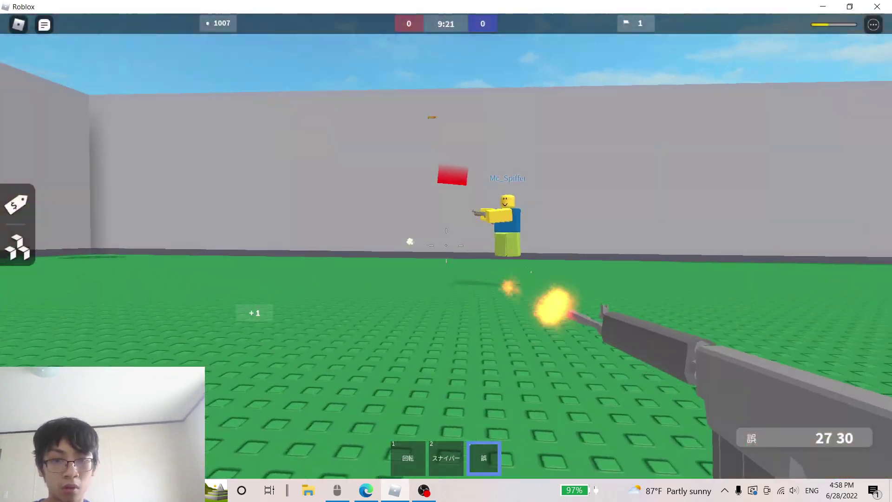
left_click(446, 245)
left_click(447, 245)
left_click(447, 246)
left_click(446, 245)
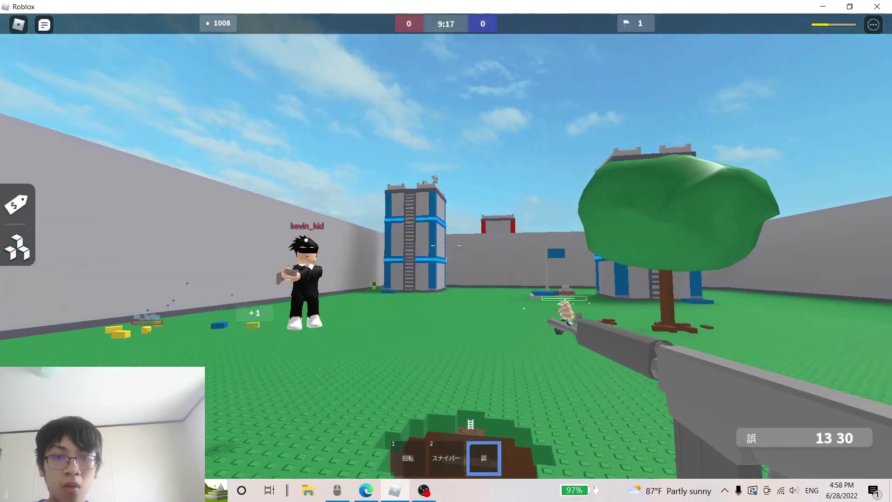
left_click(447, 245)
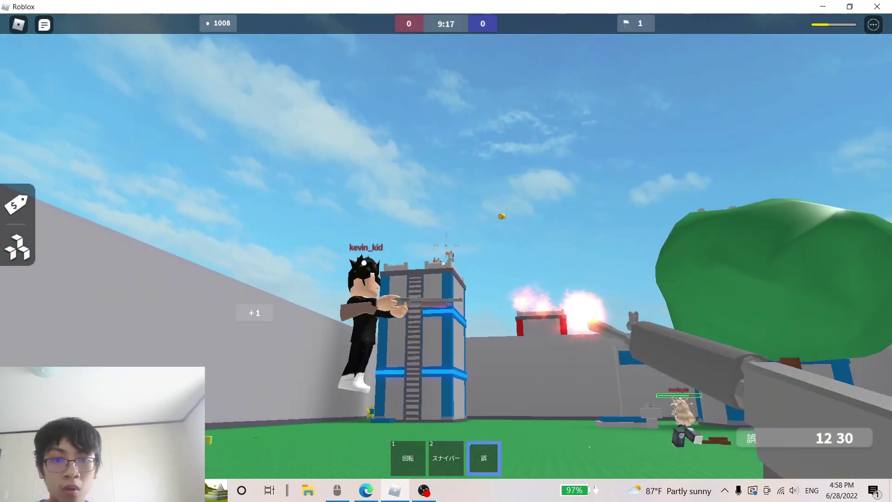
left_click(446, 245)
left_click(447, 246)
left_click(446, 246)
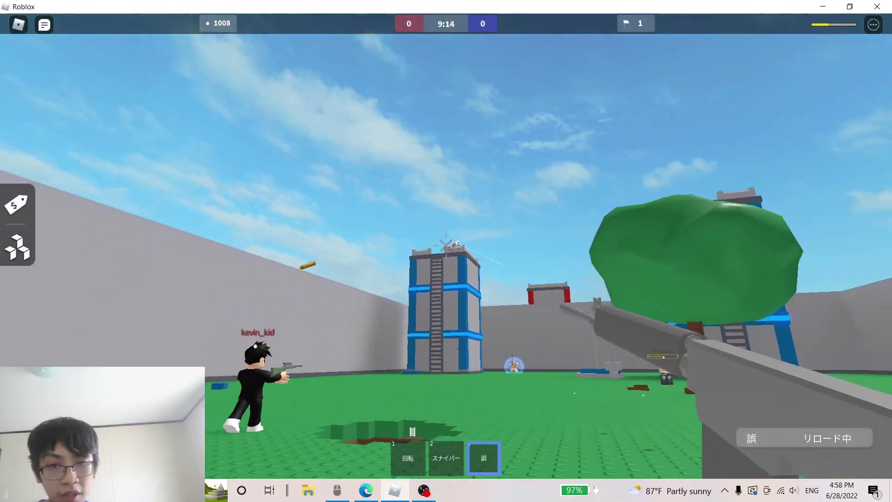
Scope the sniper rifle across the field and snipe a player
key("2")
right_click(446, 246)
right_click(446, 245)
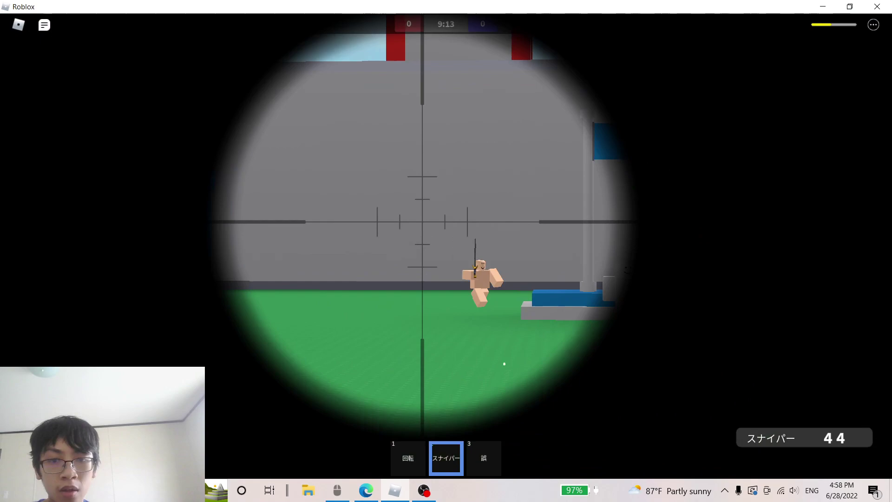
right_click(446, 246)
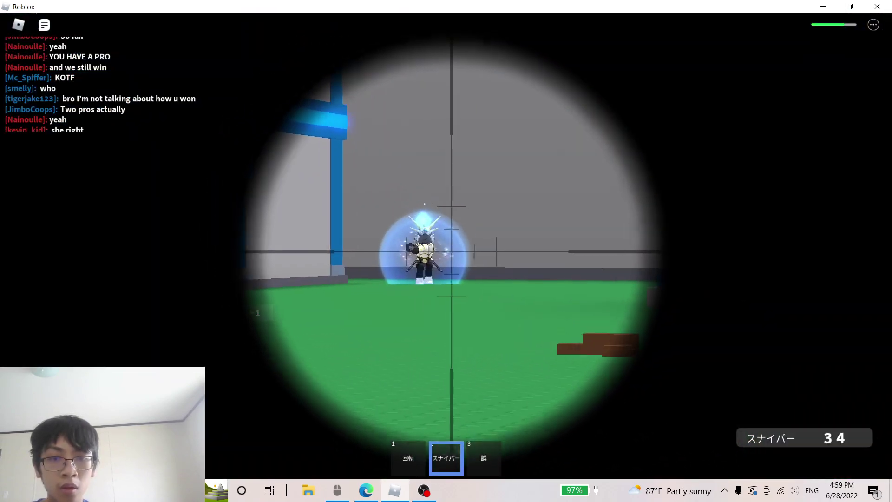
left_click(446, 246)
right_click(446, 245)
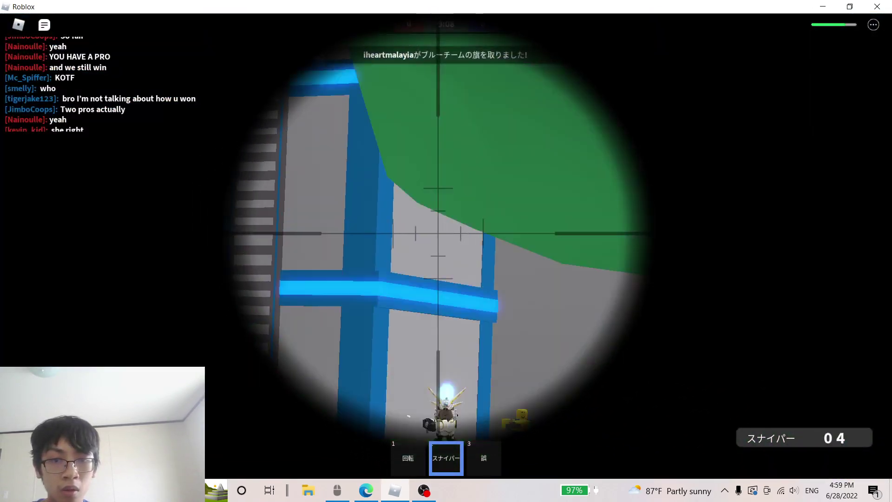
Fire the rifle at the blue players near the tree
key("3")
left_click(446, 245)
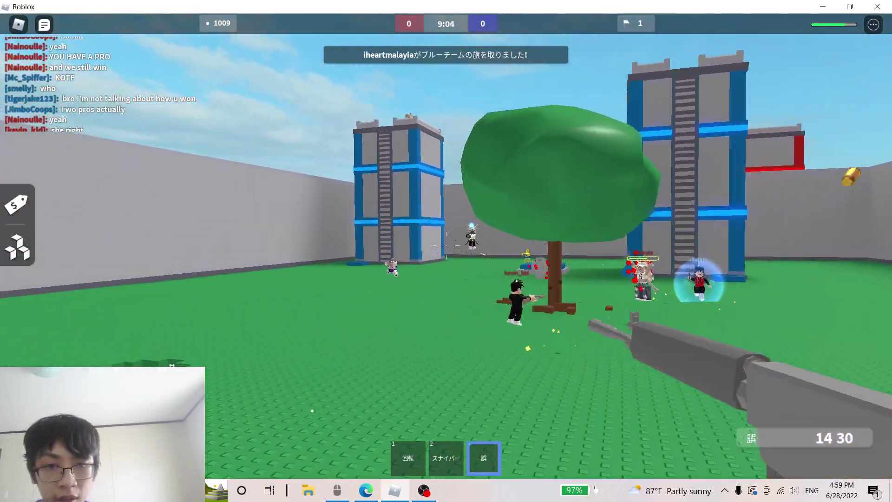
left_click(446, 246)
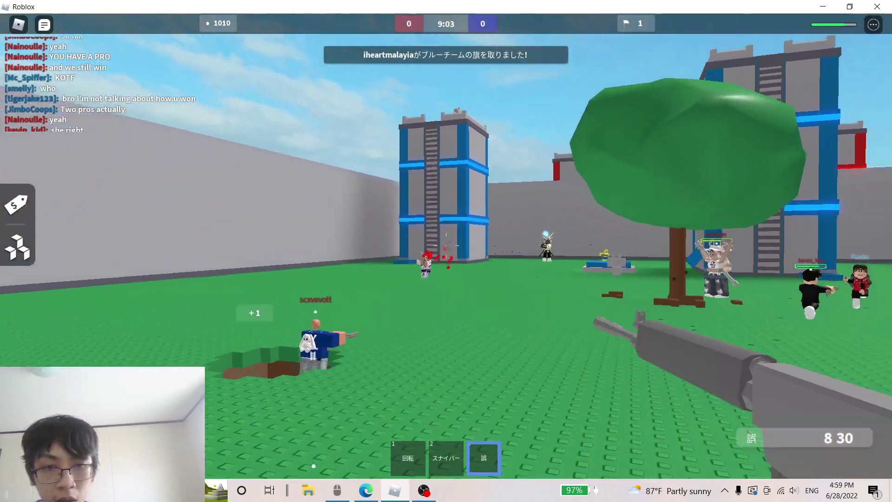
left_click(446, 246)
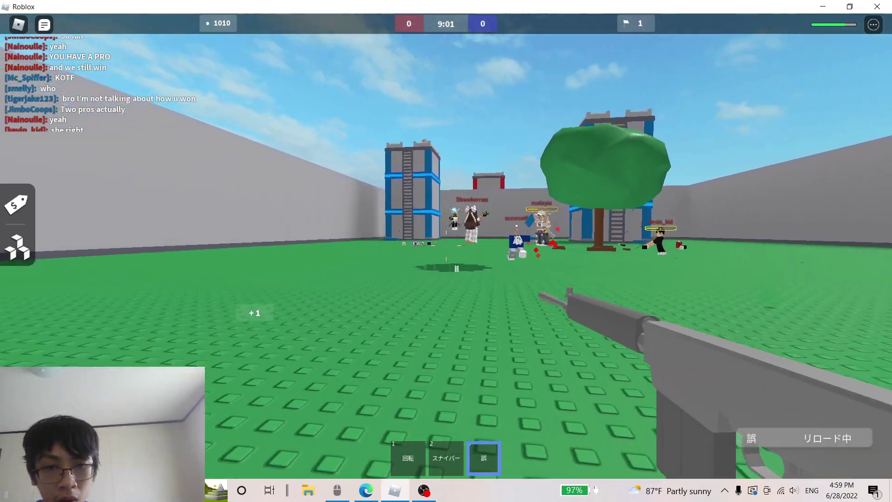
Snipe the enemy near the tree with three scoped shots, then finish an enemy with the rifle
key("2")
right_click(446, 246)
left_click(447, 246)
right_click(446, 246)
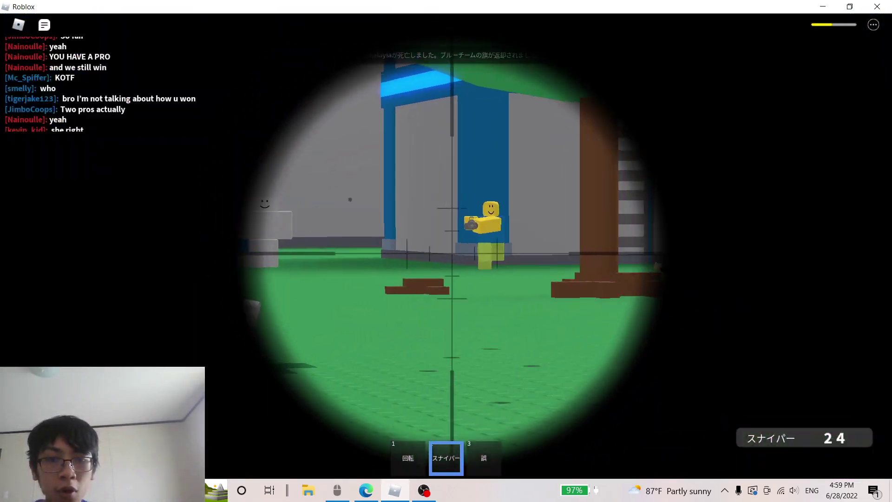
left_click(446, 245)
right_click(447, 245)
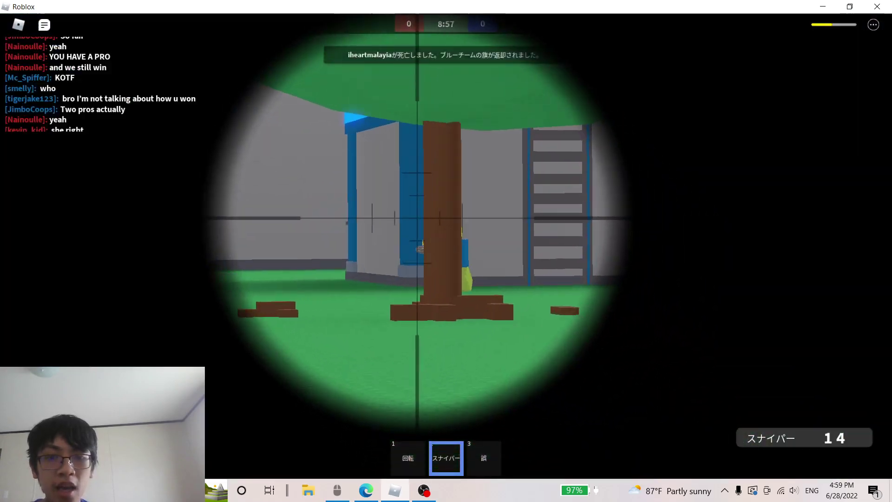
left_click(446, 246)
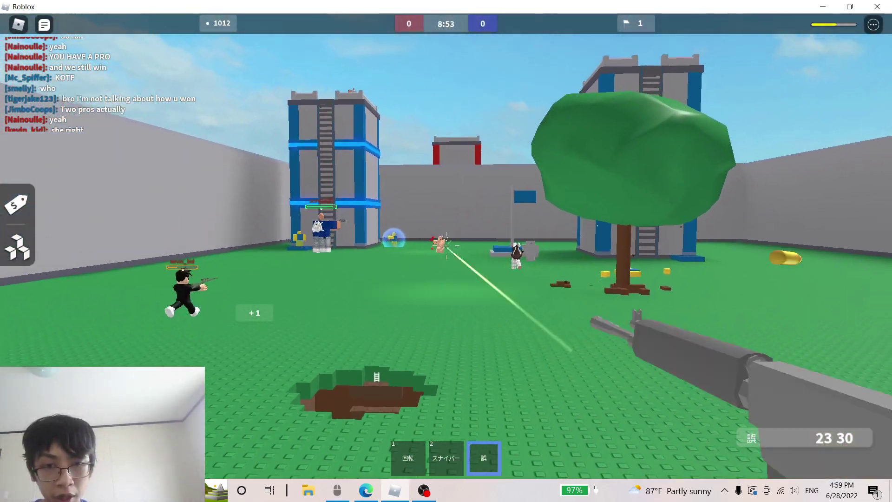
left_click(447, 245)
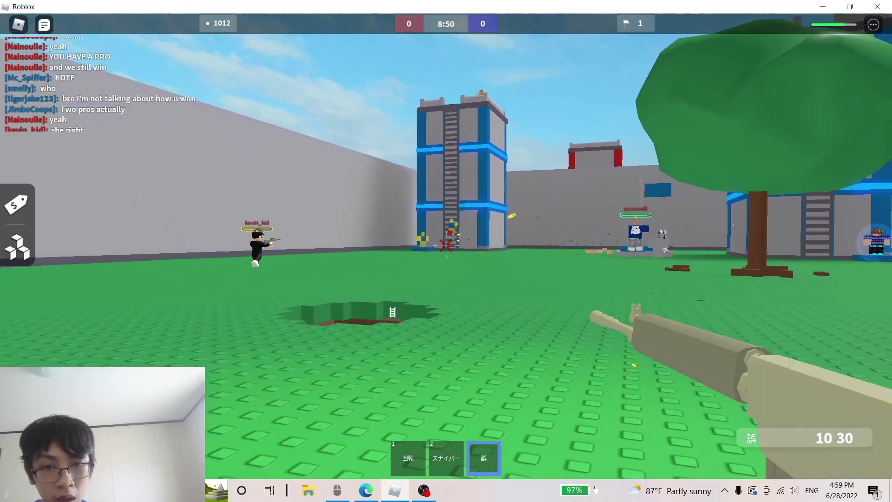
left_click(447, 246)
left_click(447, 245)
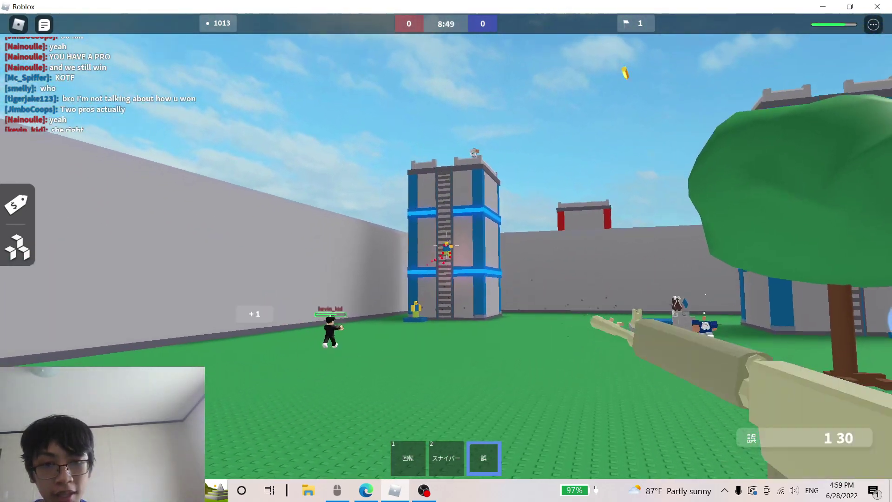
Fire the last two sniper rounds, then keep shooting the enemy with the rifle
key("2")
right_click(447, 245)
left_click(446, 246)
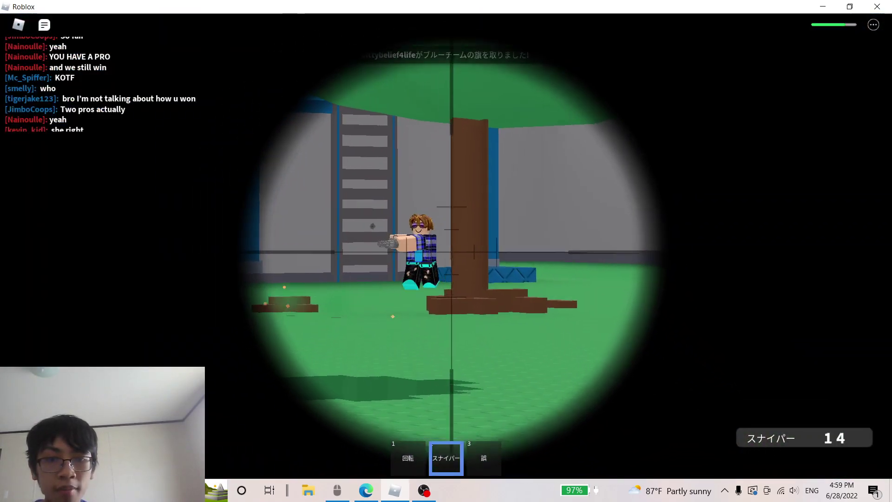
left_click(447, 246)
key("3")
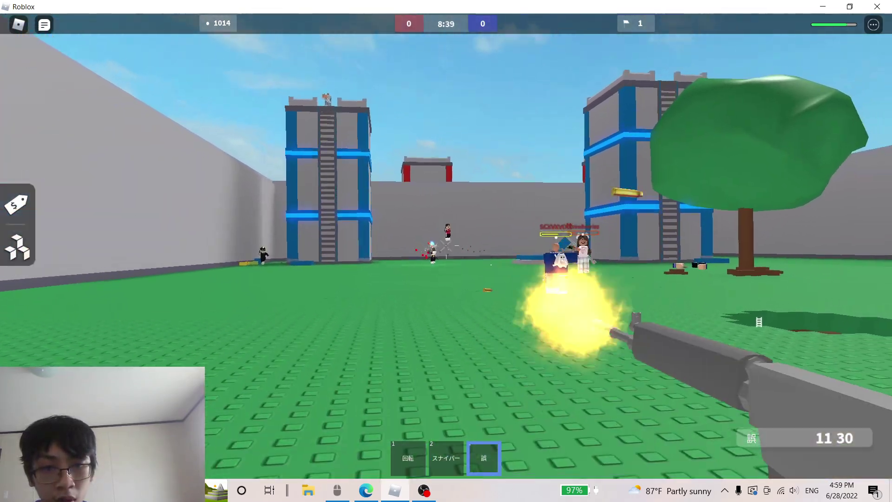
left_click(447, 245)
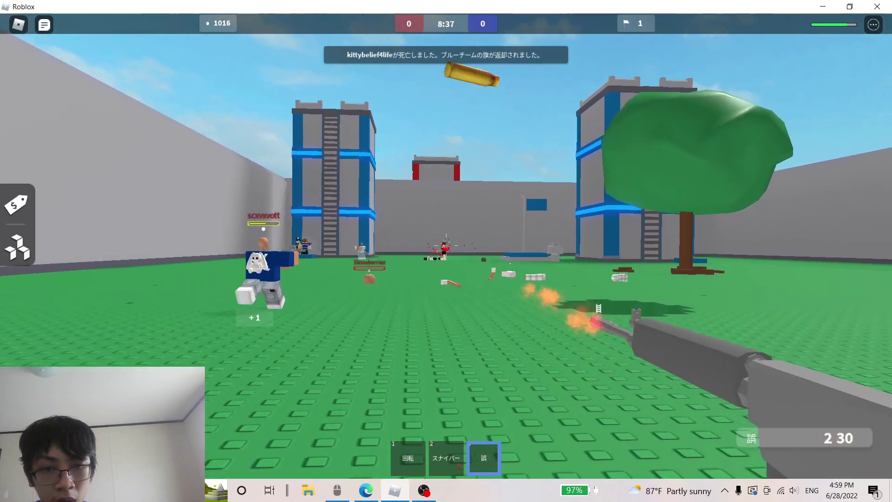
Snipe the enemies at the tower with three scoped sniper shots
key("2")
right_click(446, 246)
left_click(446, 245)
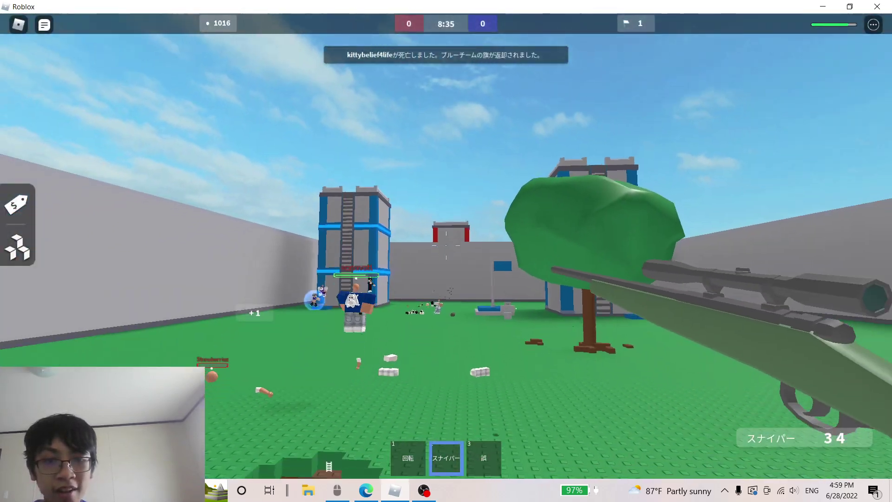
right_click(446, 246)
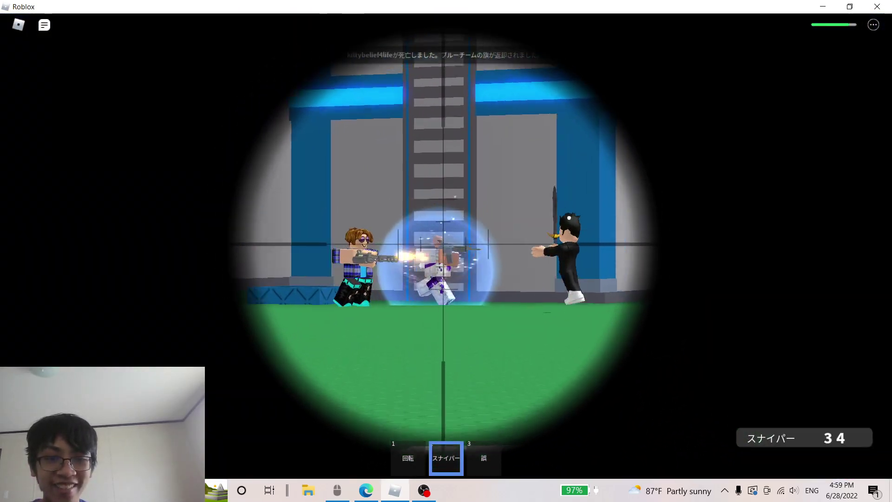
left_click(446, 245)
right_click(446, 246)
left_click(446, 245)
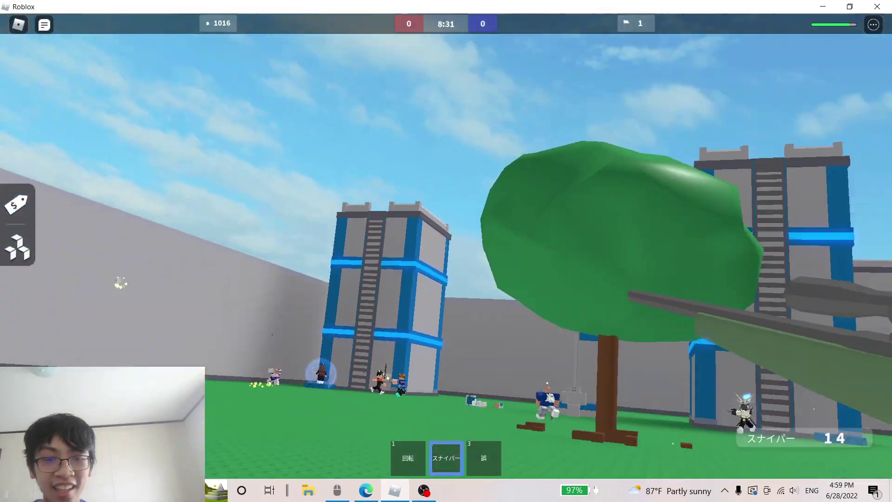
right_click(446, 246)
Empty the rifle at enemies in three bursts
key("3")
left_click(446, 246)
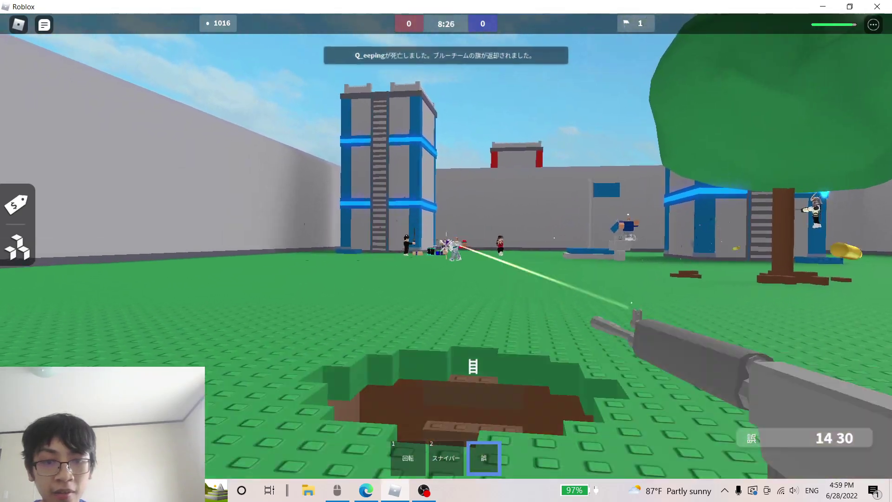
left_click(446, 245)
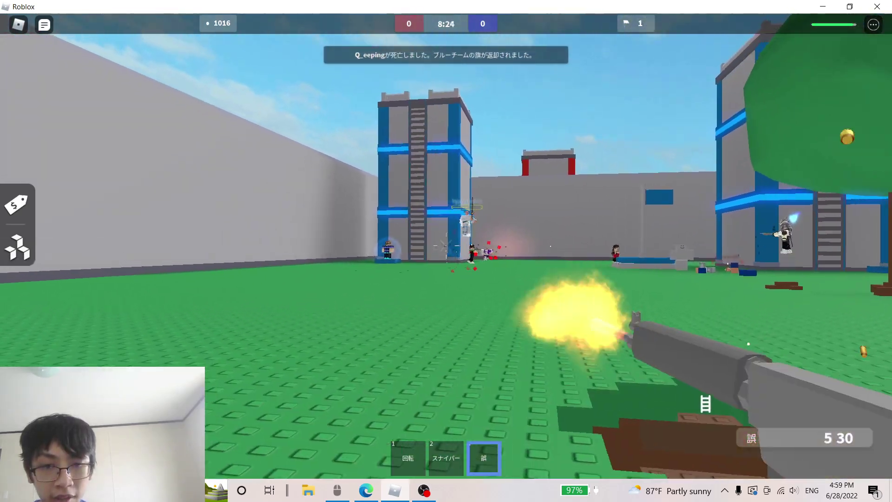
left_click(446, 245)
Fire four scoped sniper shots, including one at the enemy near the flag
key("2")
right_click(446, 246)
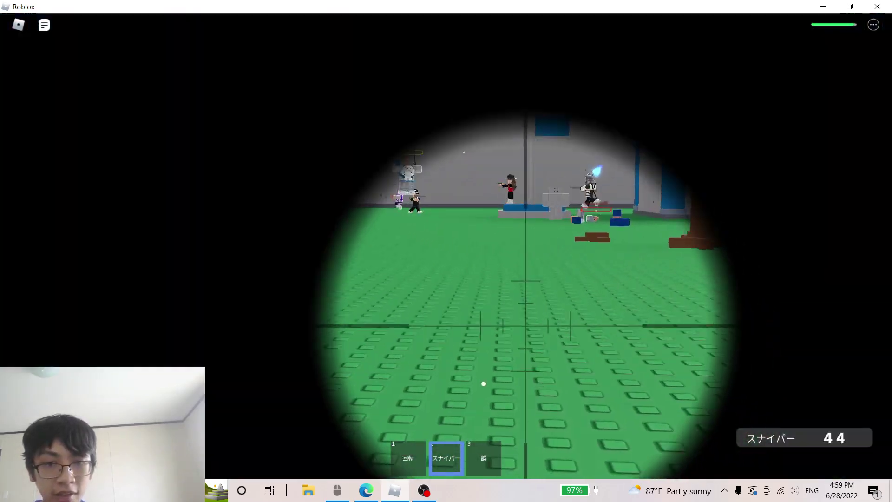
left_click(446, 251)
right_click(447, 251)
left_click(447, 251)
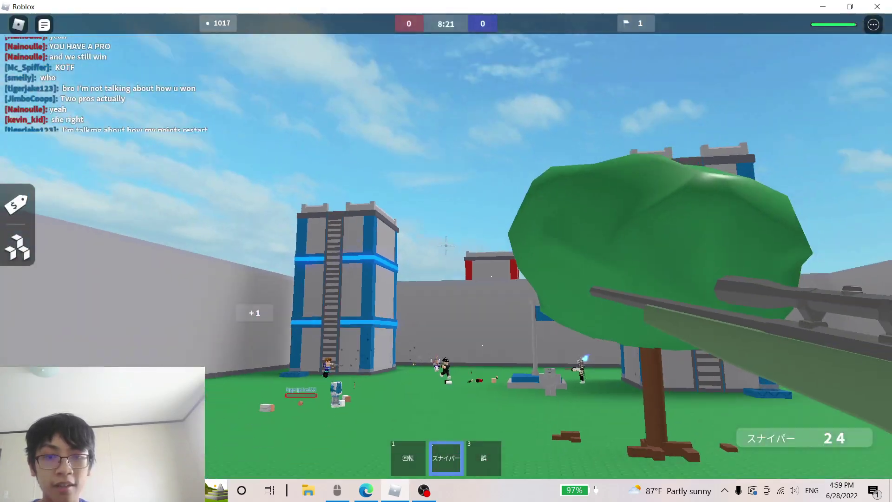
right_click(446, 252)
left_click(446, 251)
right_click(446, 251)
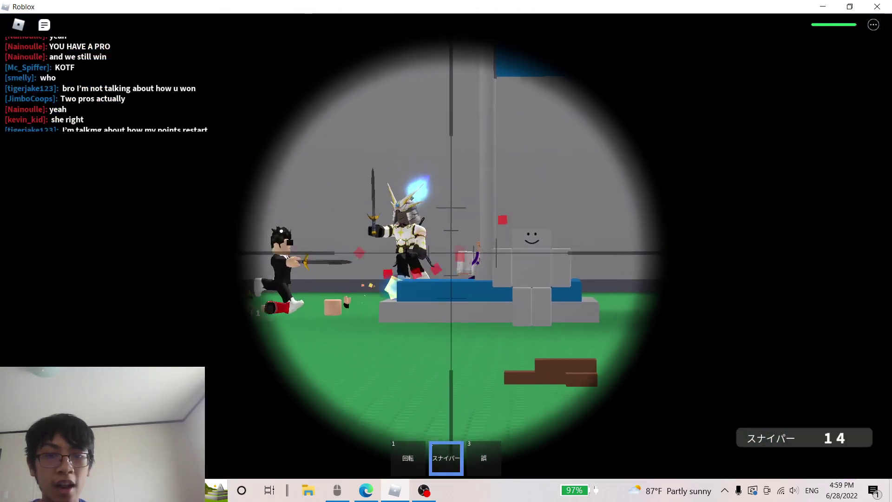
left_click(446, 252)
Empty the rifle in eight shots to finish off an enemy
key("3")
left_click(447, 244)
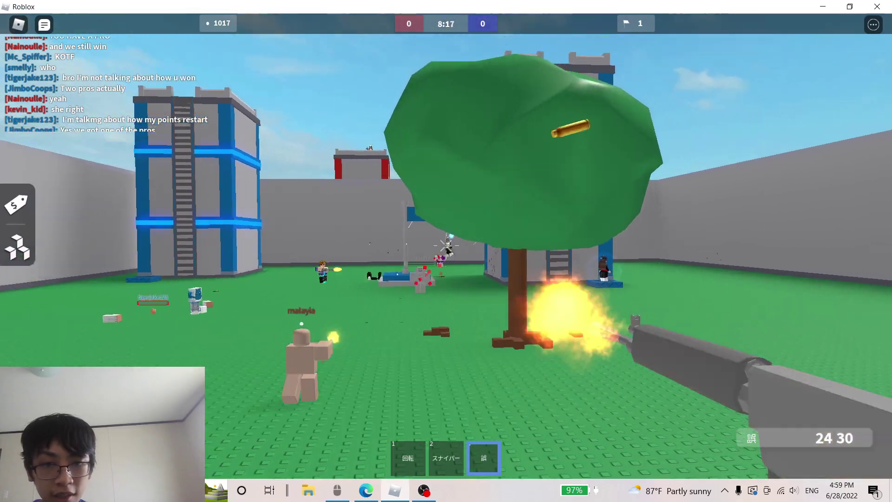
left_click(447, 247)
left_click(447, 246)
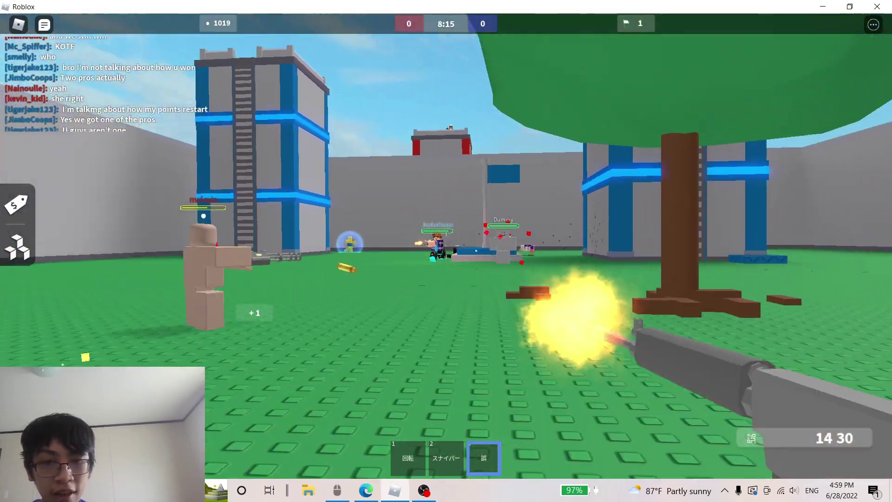
left_click(446, 246)
left_click(446, 245)
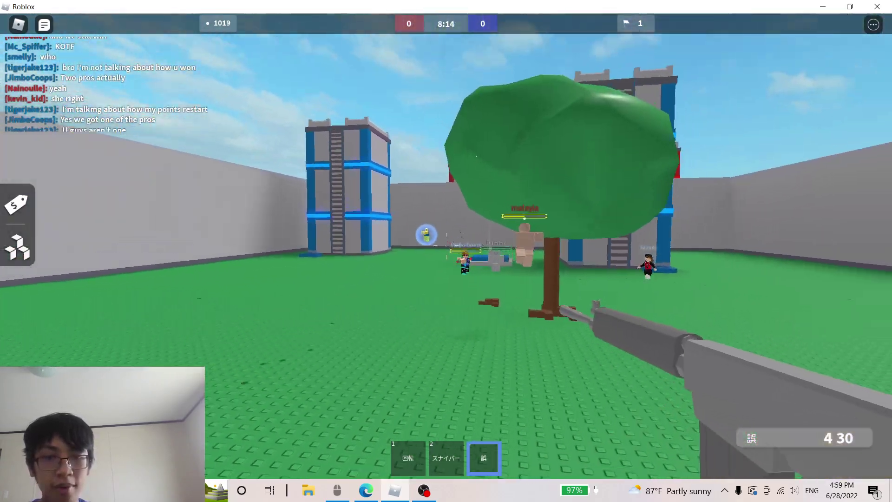
left_click(447, 246)
left_click(446, 246)
left_click(446, 246)
Snipe the shielded players by the tower with four sniper rounds
key("2")
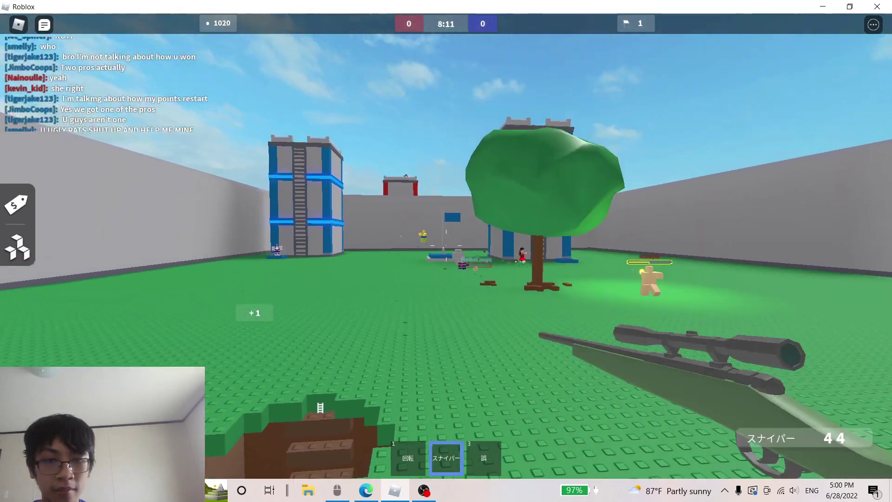
right_click(447, 246)
left_click(446, 247)
right_click(446, 246)
left_click(447, 247)
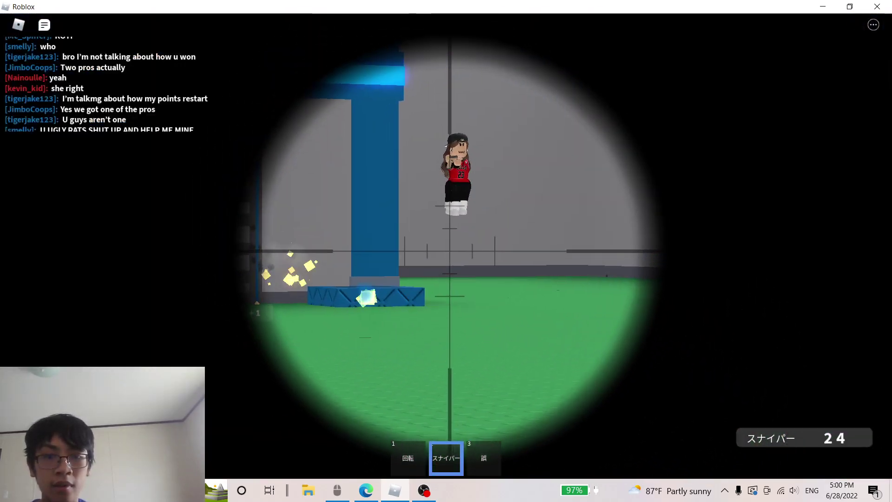
right_click(447, 247)
left_click(446, 246)
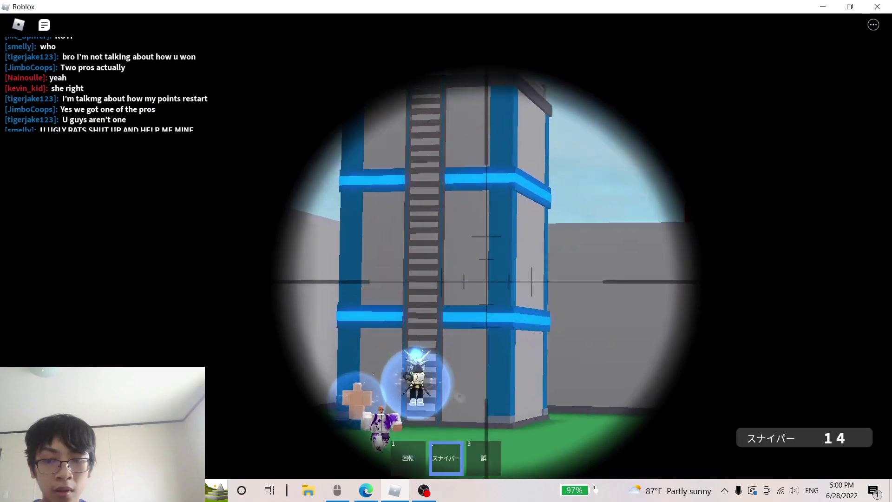
left_click(446, 246)
Spray four rifle shots at the enemies
key("3")
left_click(446, 247)
left_click(446, 246)
left_click(446, 246)
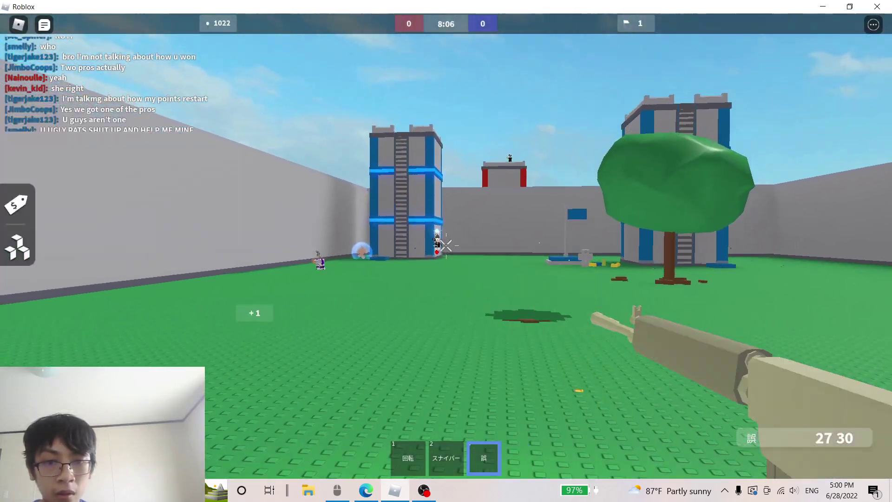
left_click(446, 246)
left_click(446, 246)
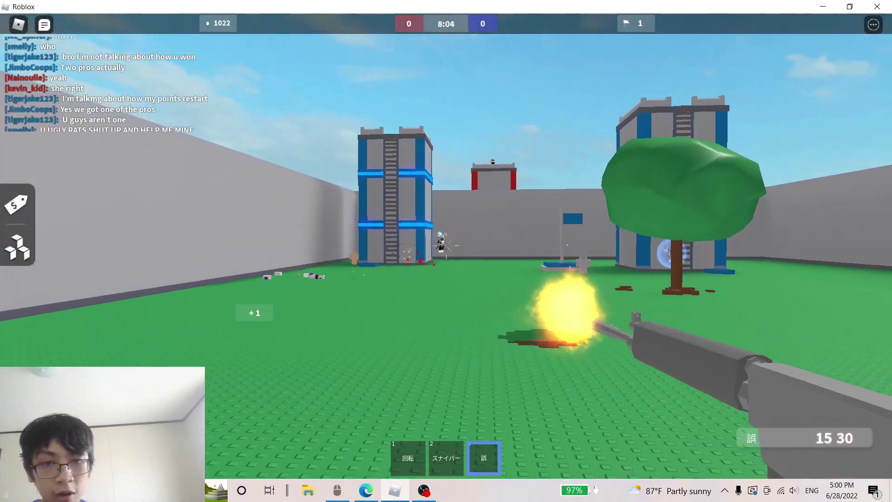
left_click(447, 246)
left_click(446, 246)
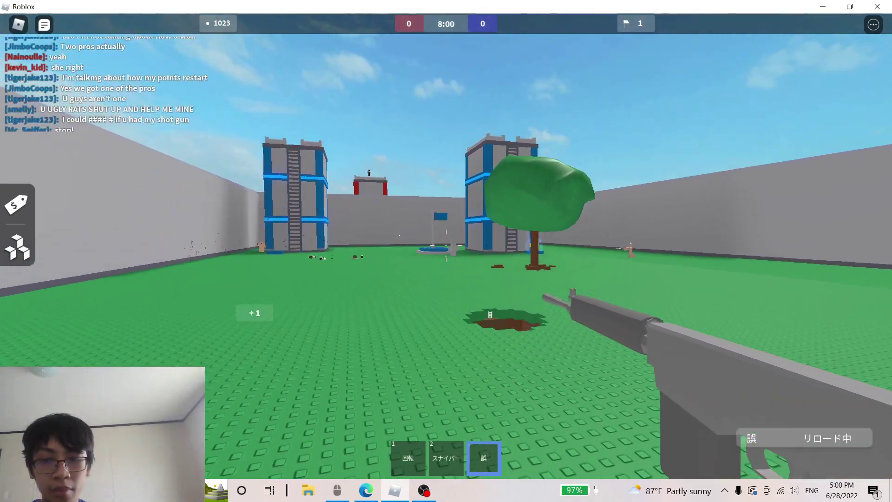
Snipe the shielded players, including one by the wall, with four sniper shots
key("2")
left_click(446, 246)
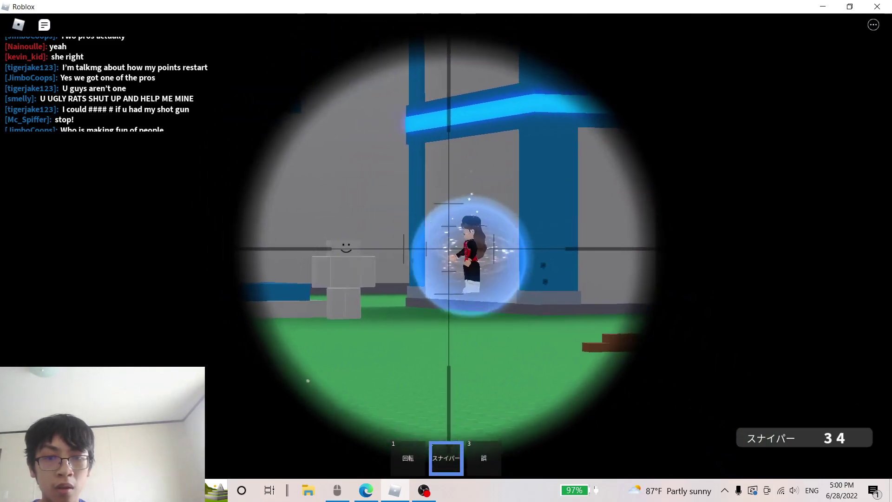
left_click(448, 249)
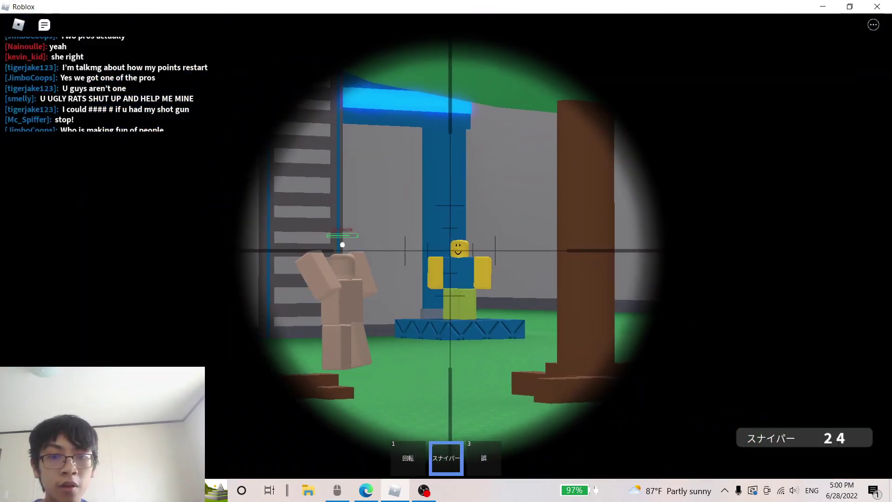
left_click(418, 219)
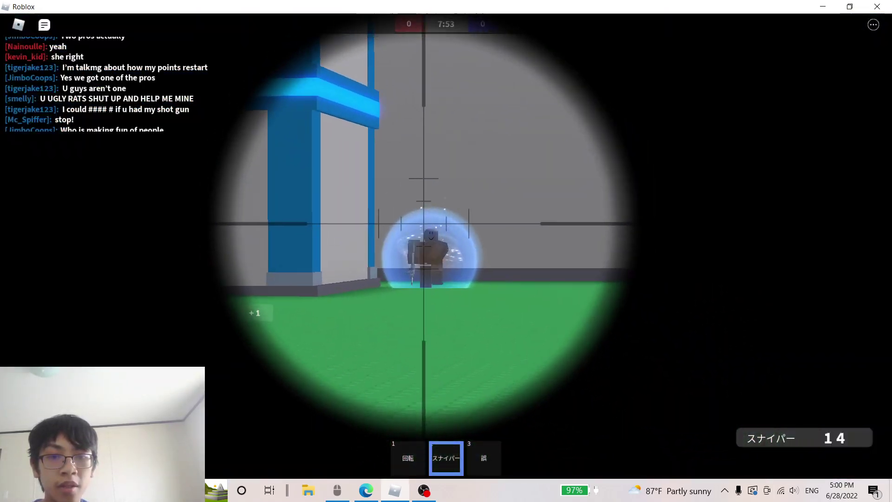
left_click(447, 247)
Keep firing the rifle at enemies while advancing
key("3")
left_click(446, 246)
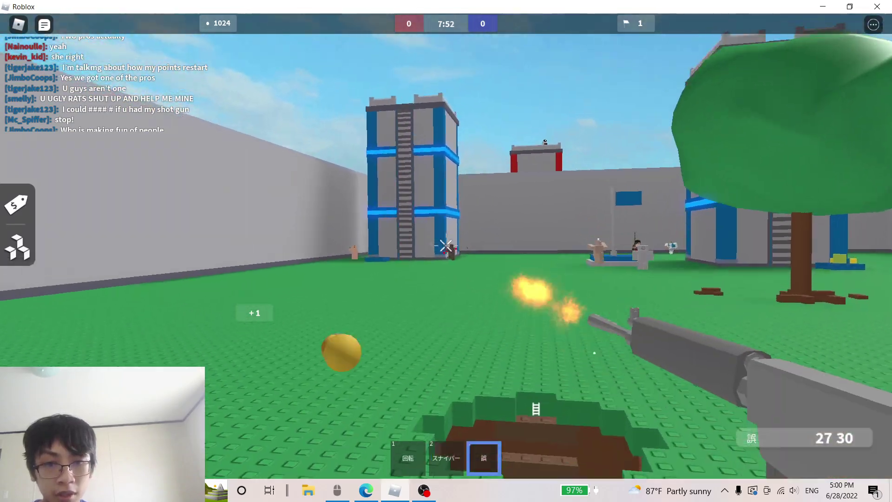
left_click(447, 246)
left_click(446, 256)
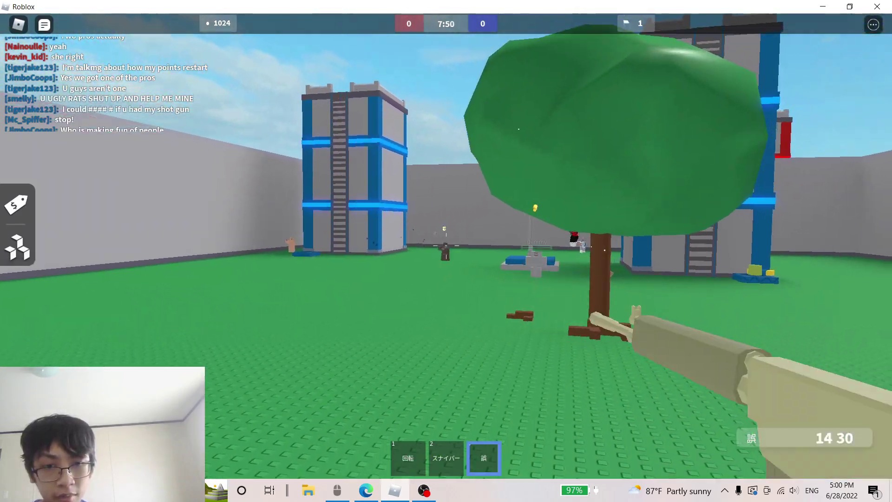
Empty the rifle and snipe blue players near the flag and the tower
left_click(447, 246)
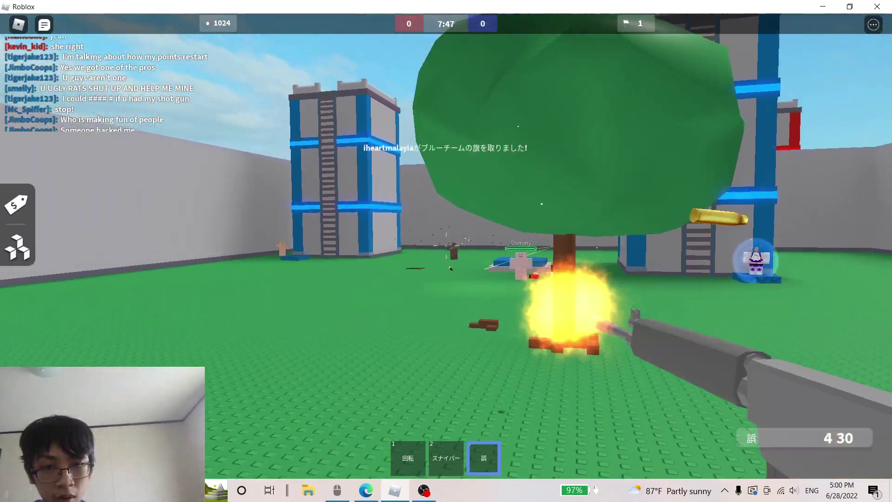
key("2")
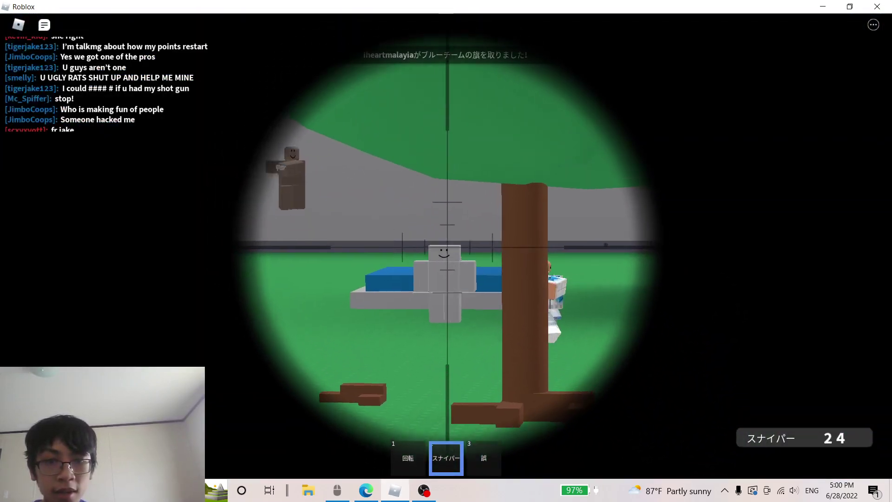
left_click(446, 246)
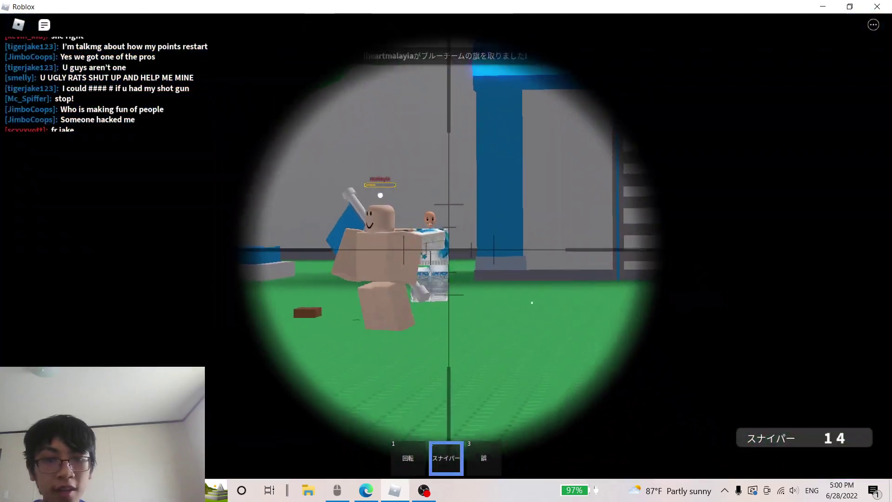
key("3")
left_click_drag(447, 247, 446, 246)
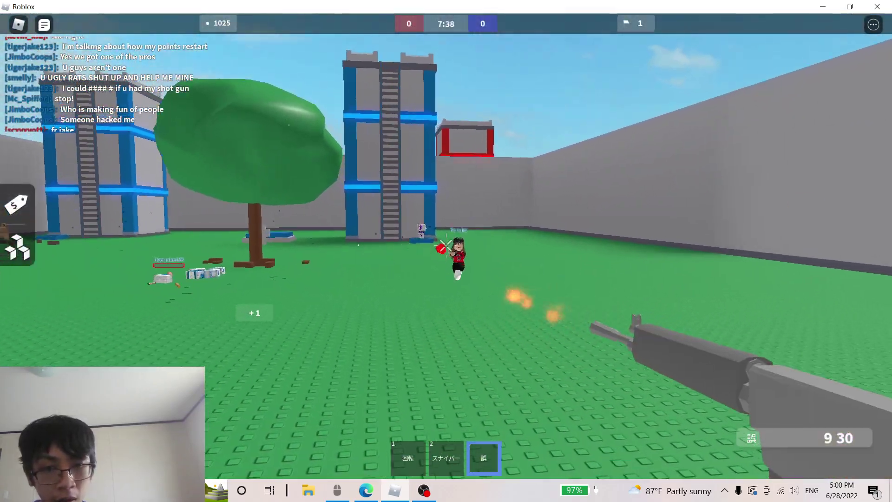
key("2")
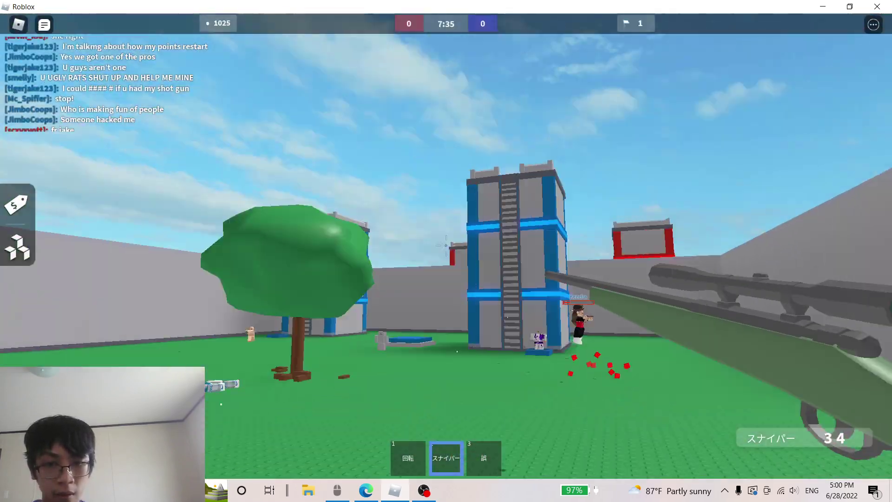
right_click(526, 306)
left_click(527, 305)
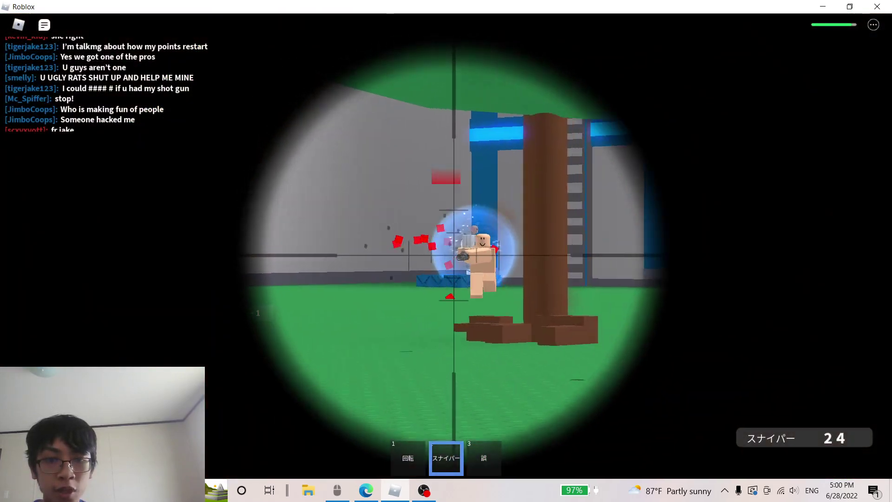
left_click(454, 254)
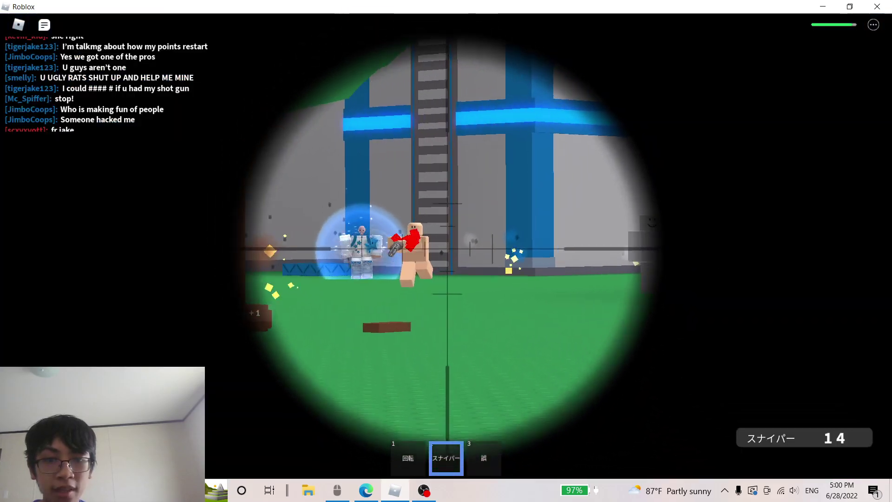
After respawning, alternate rifle and sniper fire at blue players near the blue building and tower
key("3")
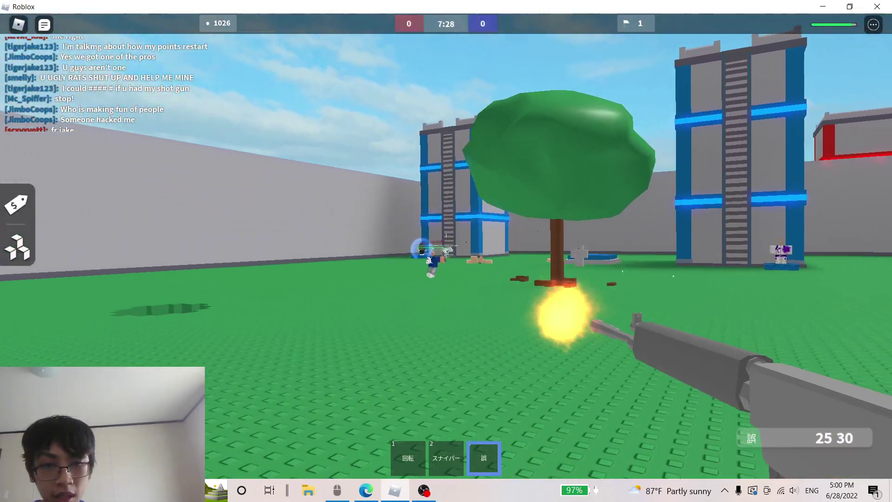
left_click(446, 251)
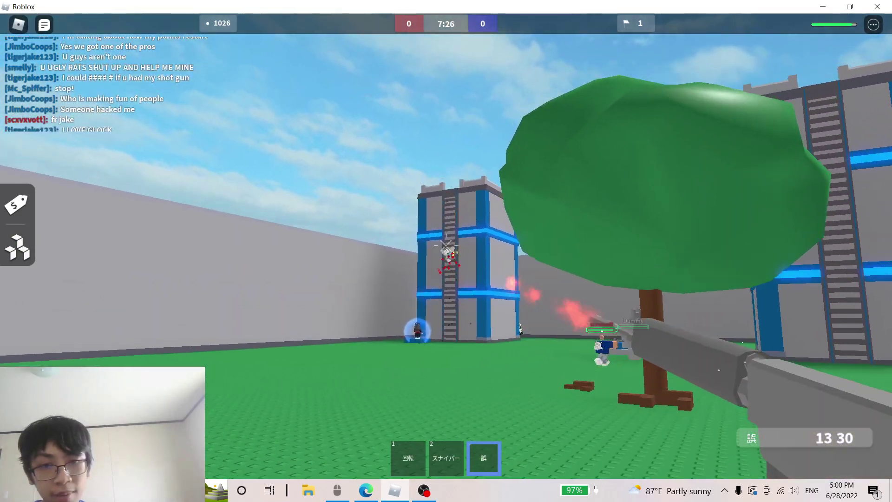
key("2")
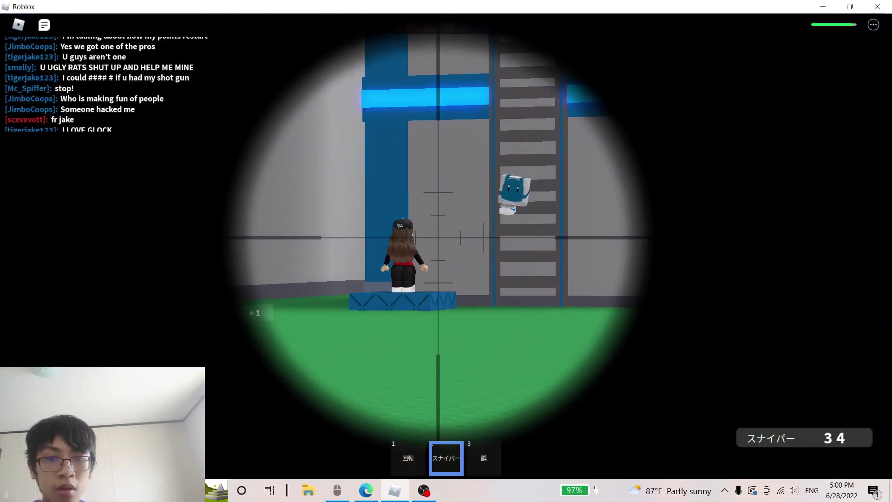
left_click(447, 251)
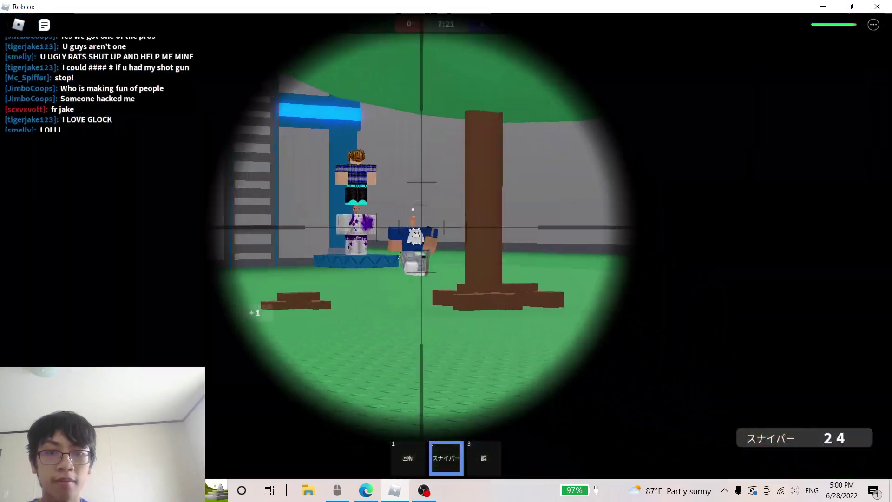
left_click(455, 252)
left_click(446, 249)
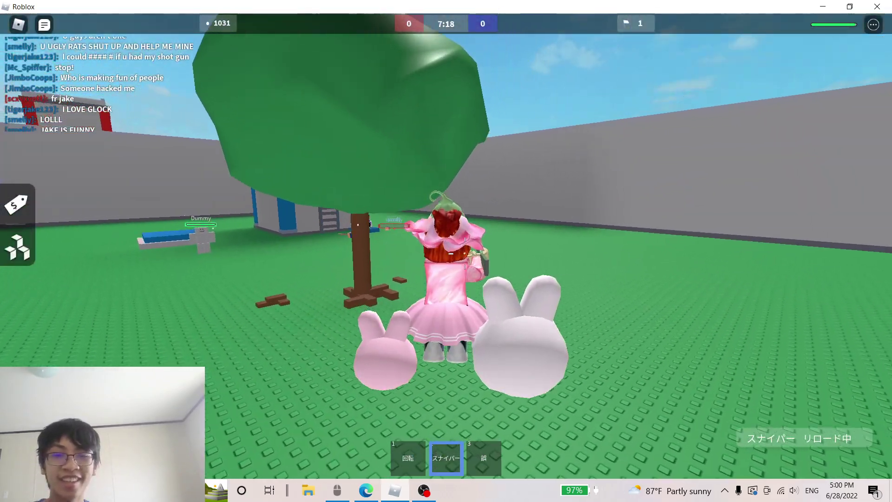
key("3")
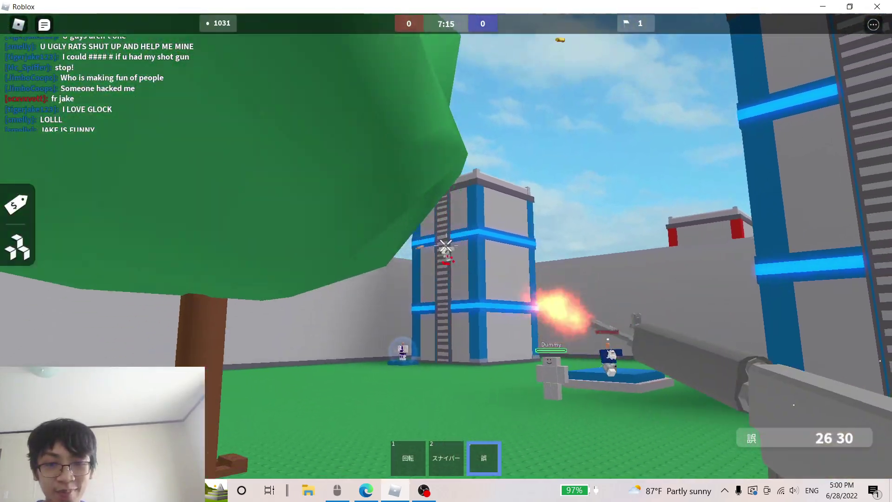
left_click(444, 246)
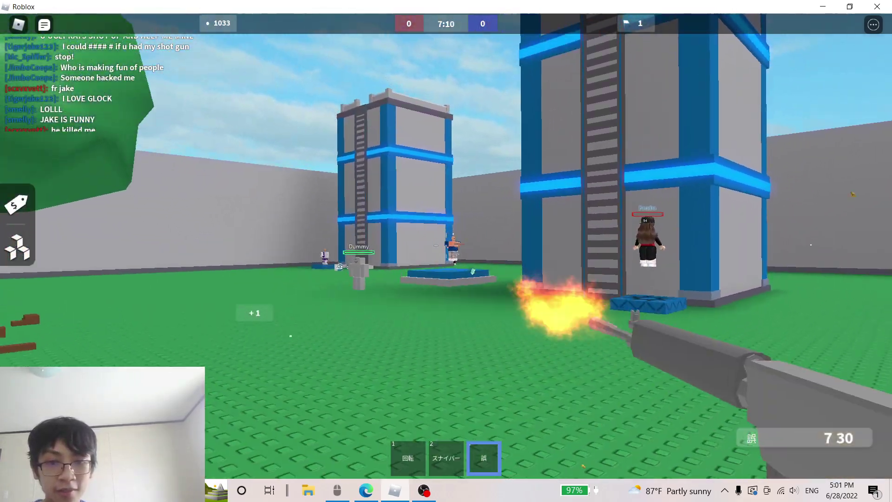
left_click(446, 252)
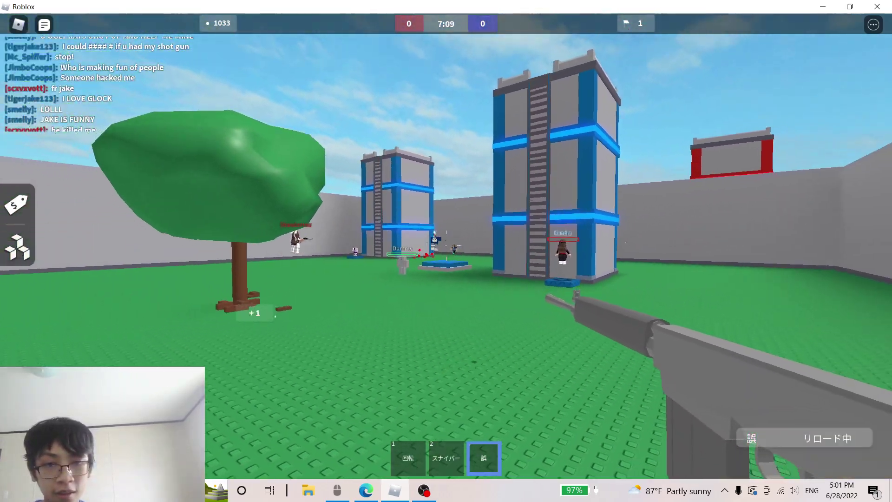
Scope in with the sniper, reload it, then go back to the automatic rifle
key("2")
right_click(446, 251)
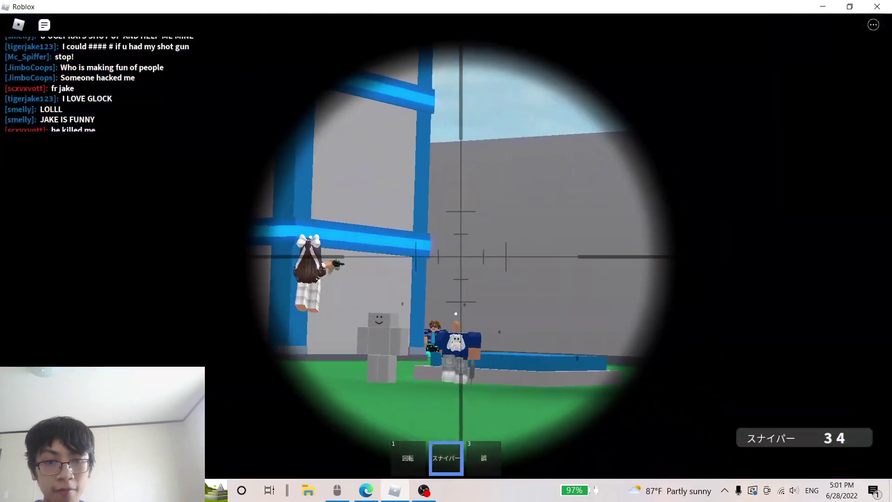
right_click(447, 251)
key("r")
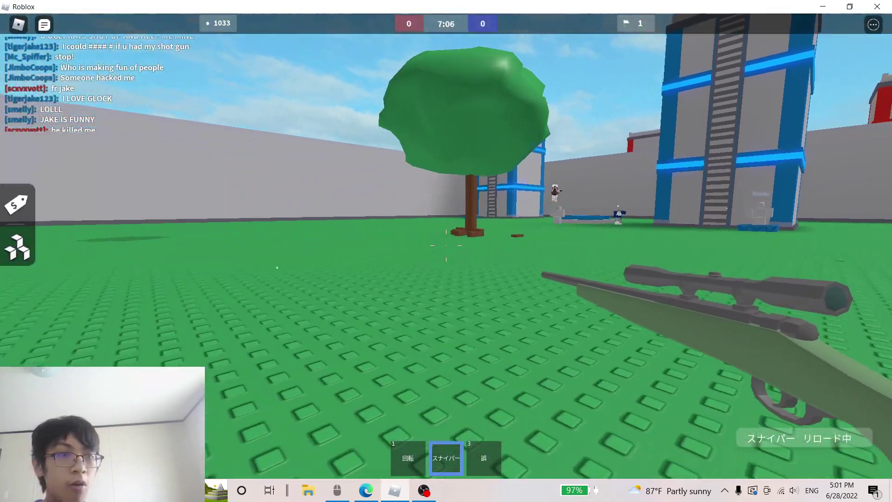
key("3")
Spray rifle fire near the tree, then snipe the player by the dummy and the flag carrier
left_click(447, 251)
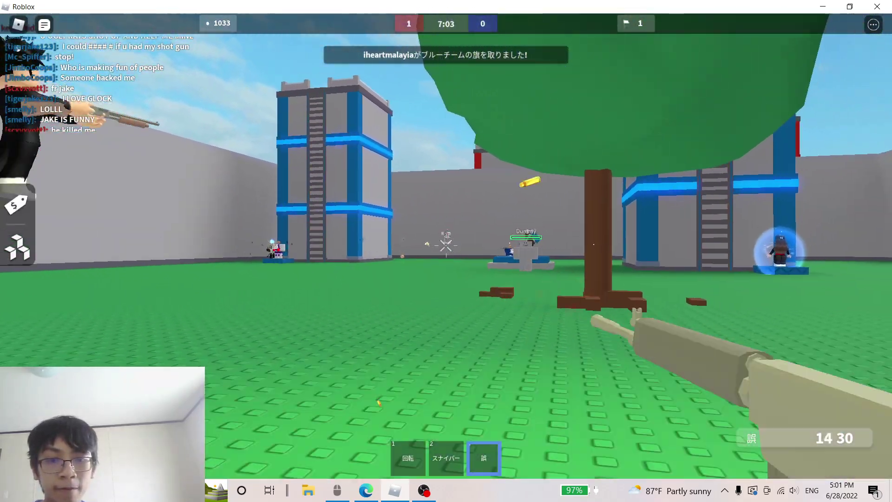
left_click_drag(447, 244, 446, 245)
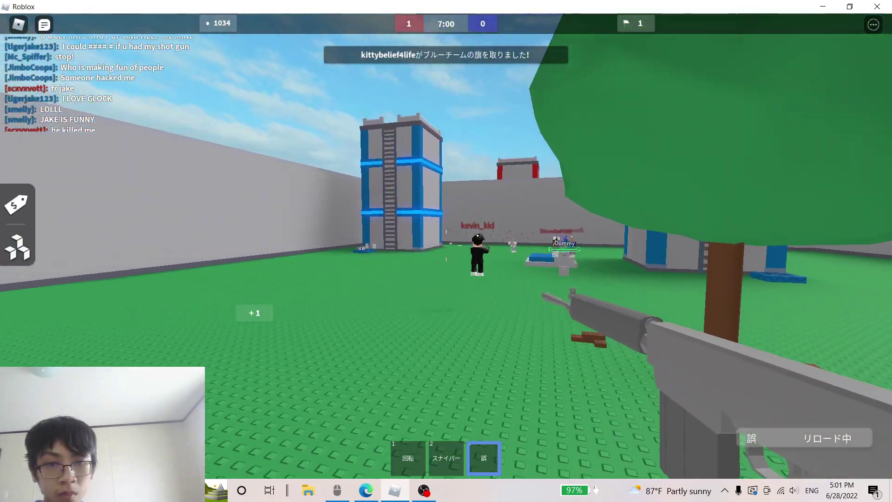
key("2")
right_click(446, 244)
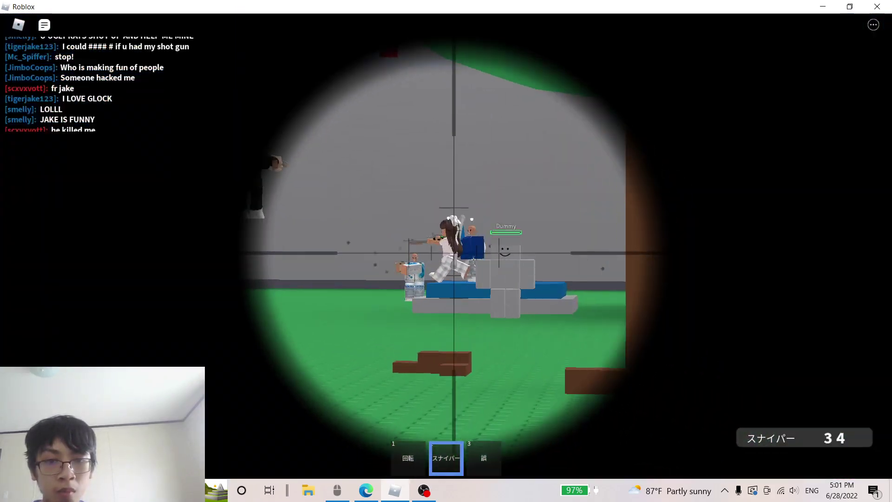
left_click(446, 251)
right_click(447, 251)
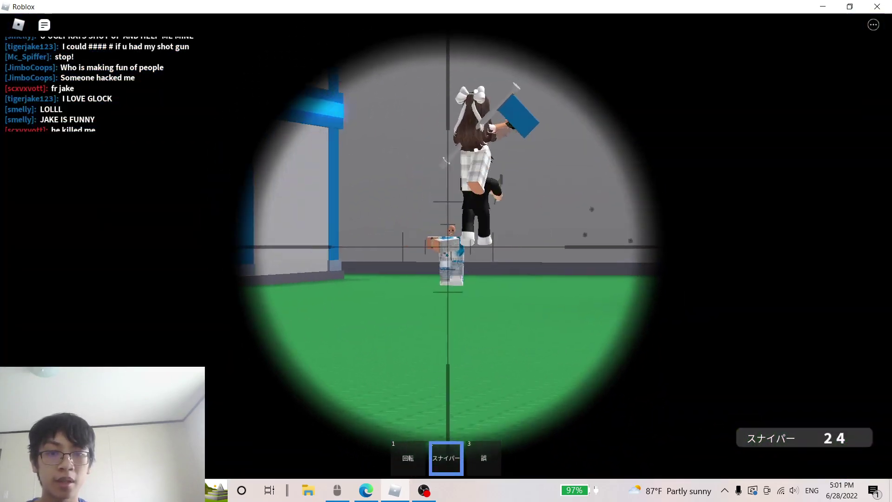
left_click(448, 245)
right_click(421, 225)
Fire automatic rifle bursts at players near the tower until it needs reloading, then take the sniper
key("3")
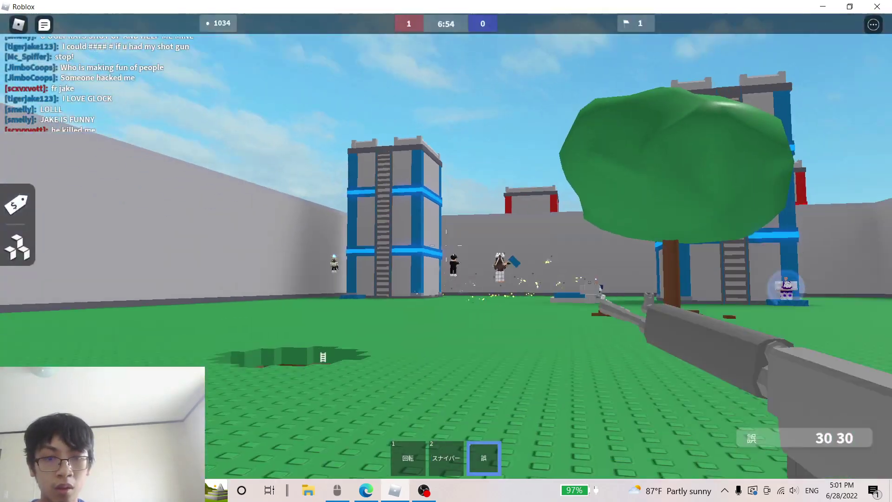
left_click(446, 246)
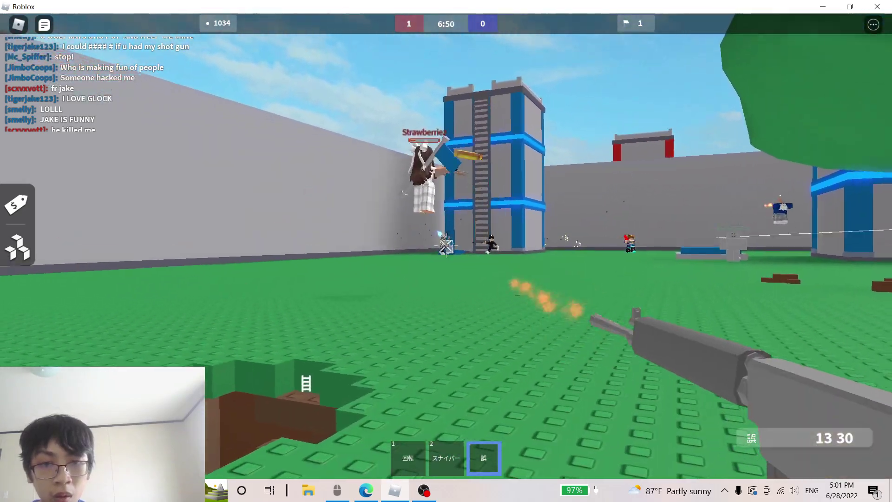
left_click(447, 246)
left_click(447, 247)
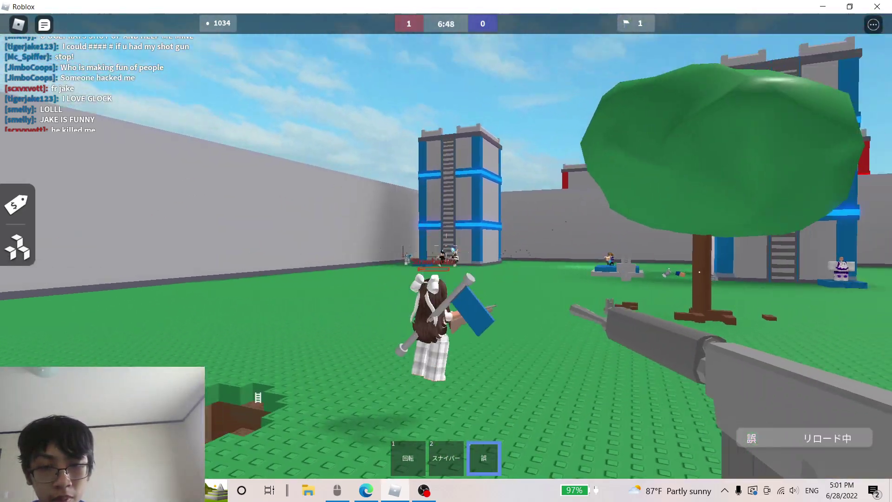
key("2")
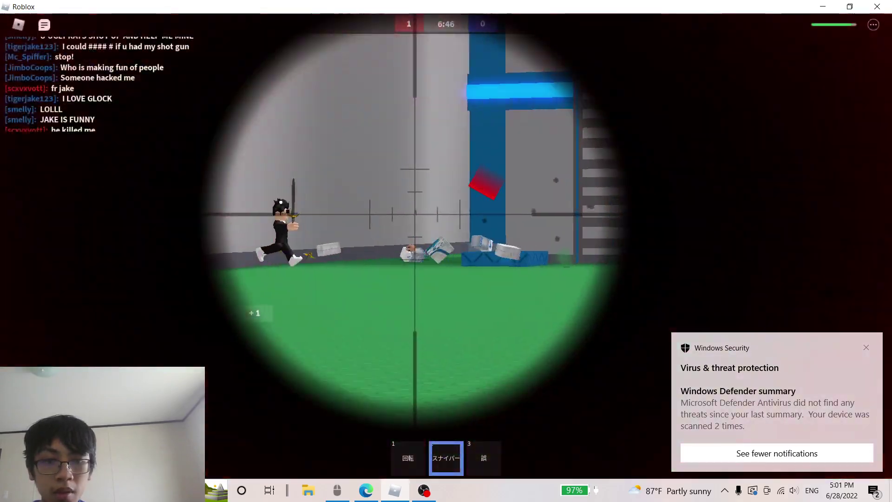
Shoot an enemy with the automatic rifle, then land two scoped sniper shots for more points
key("2")
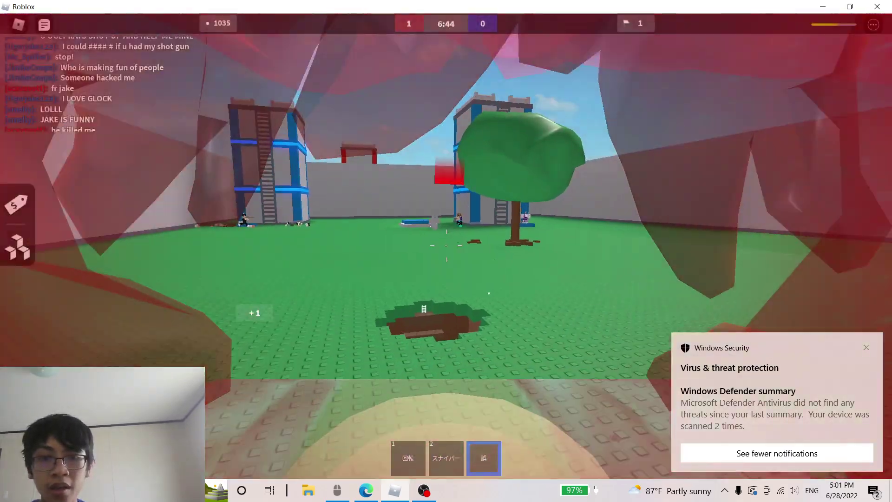
key("3")
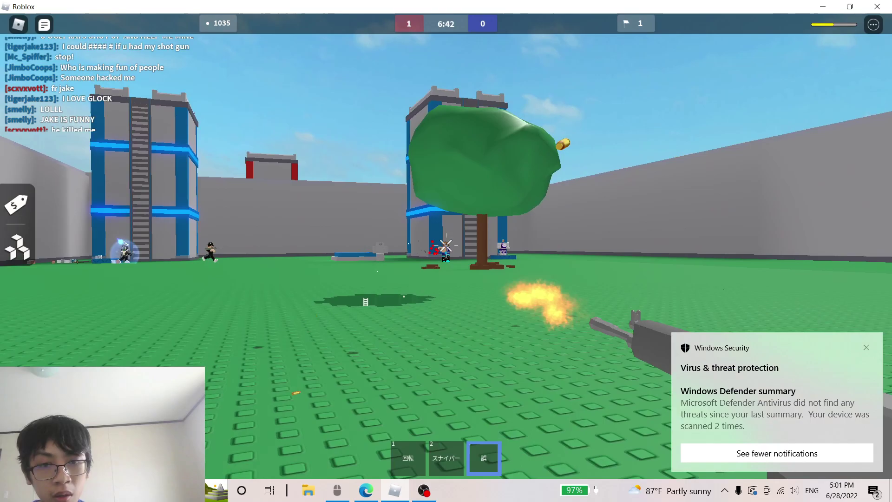
left_click(446, 240)
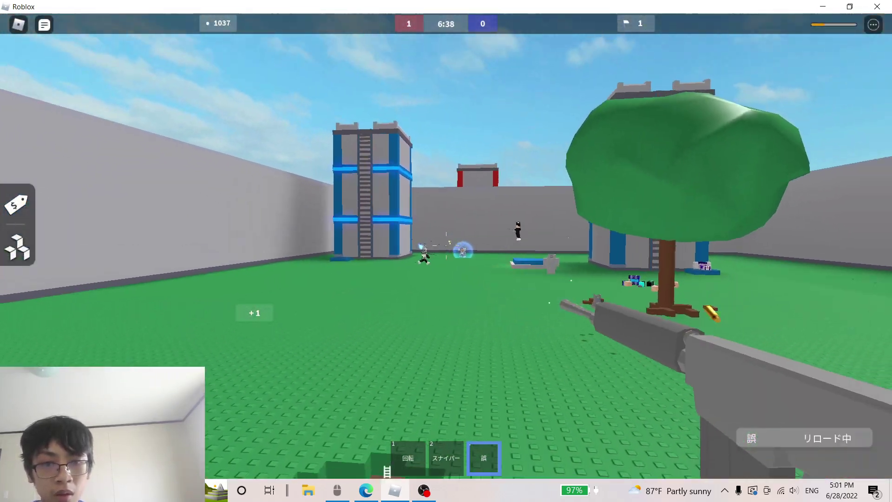
key("2")
left_click(449, 248)
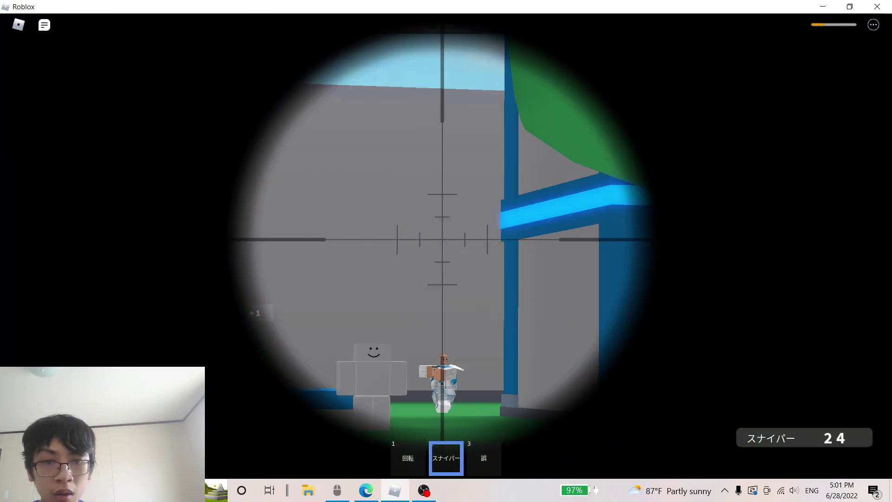
right_click(442, 240)
right_click(446, 247)
left_click(446, 248)
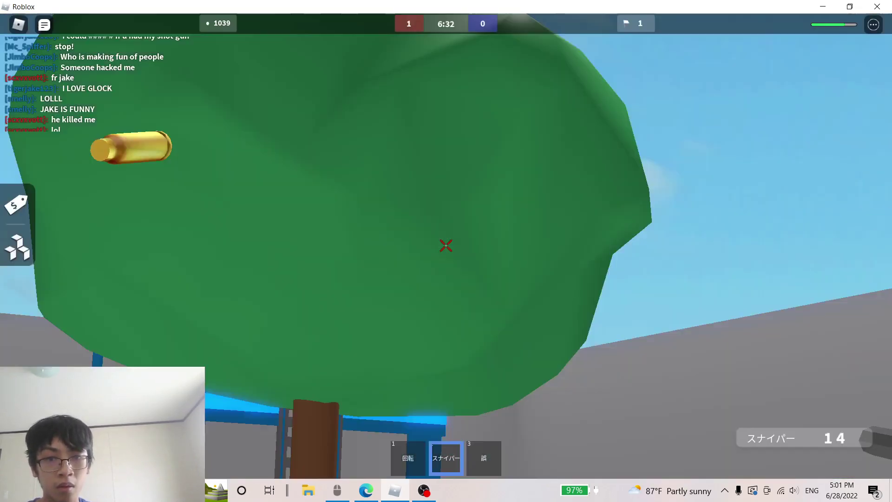
scroll(446, 248, "down", 3)
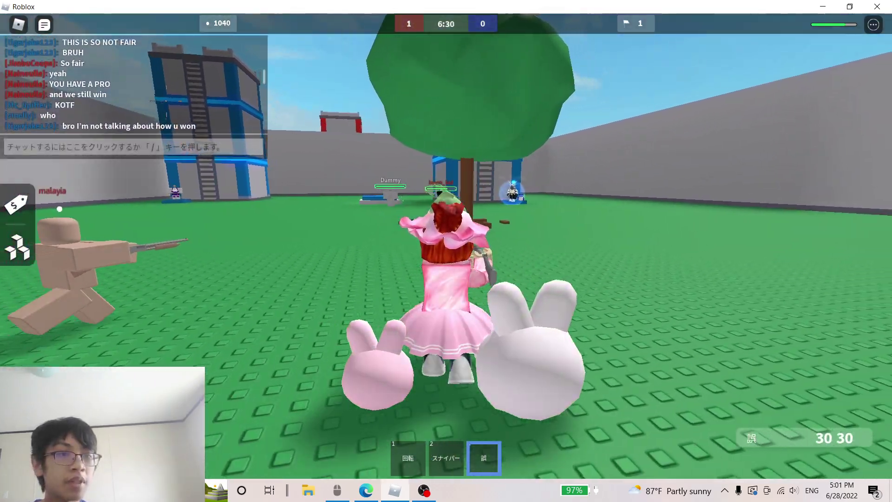
scroll(439, 161, "up", 3)
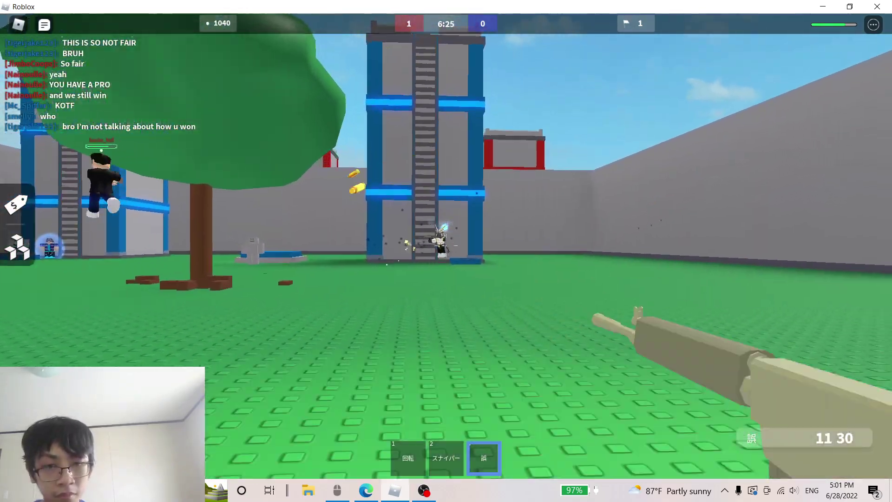
Spray rifle fire at the tower, then snipe the player near the tree
left_click_drag(447, 248, 446, 247)
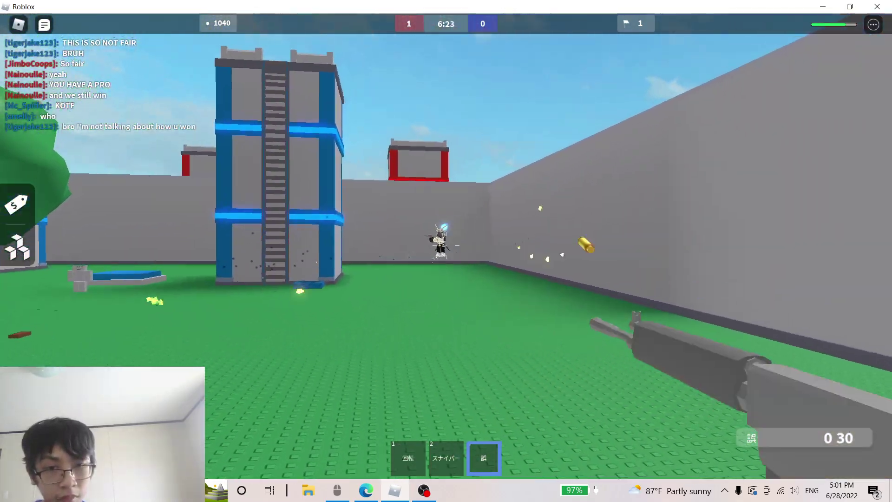
key("2")
right_click(446, 247)
right_click(445, 246)
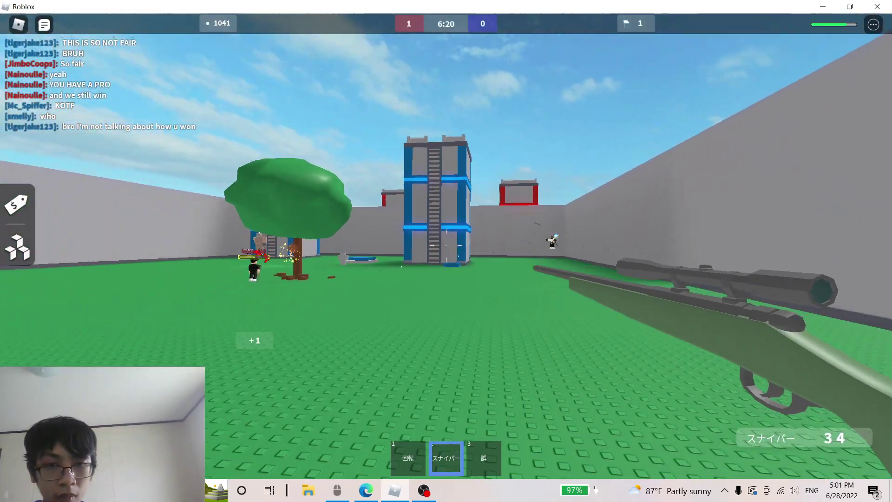
left_click(447, 248)
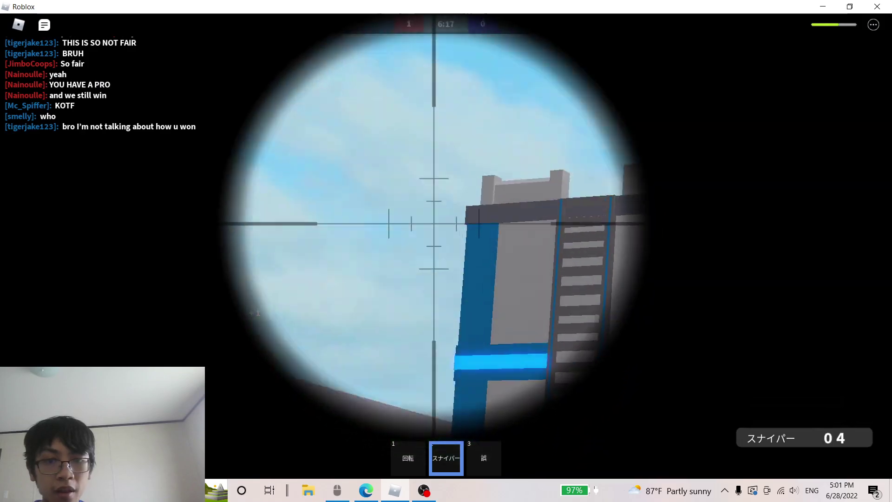
right_click(446, 248)
Unload the remaining assault rifle rounds at blue players across the field
key("3")
left_click(447, 248)
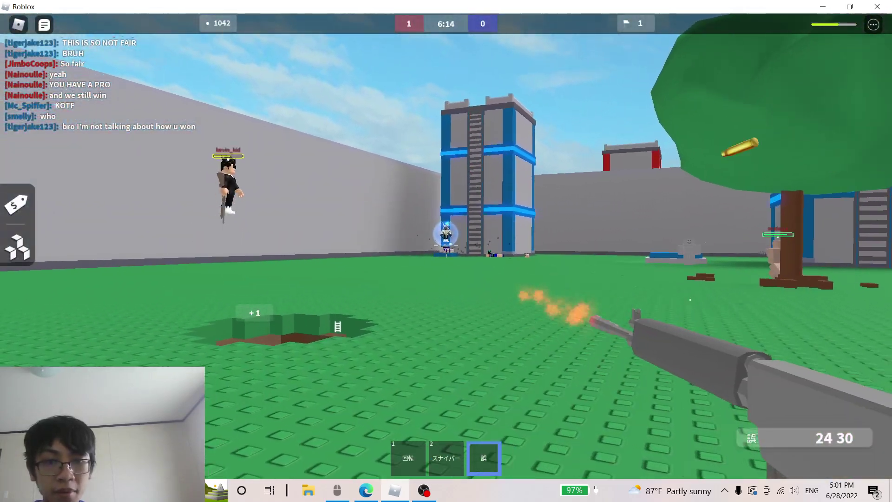
left_click(447, 251)
left_click(446, 251)
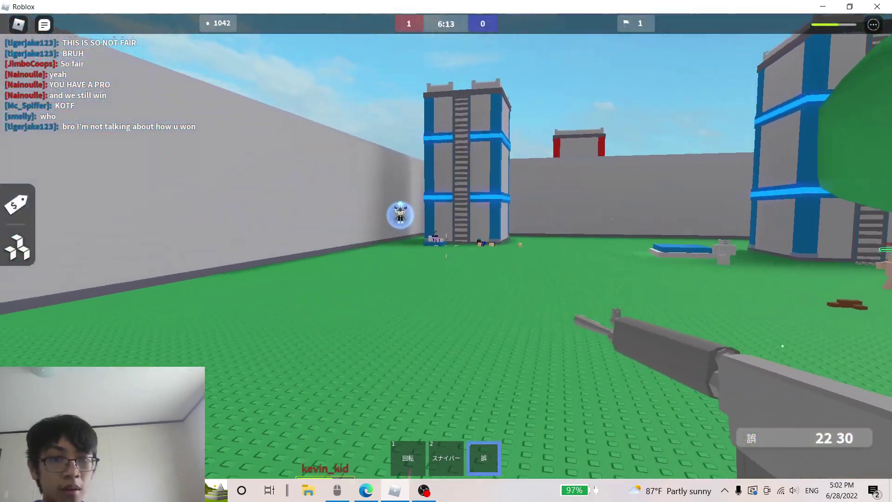
left_click(446, 248)
left_click(447, 247)
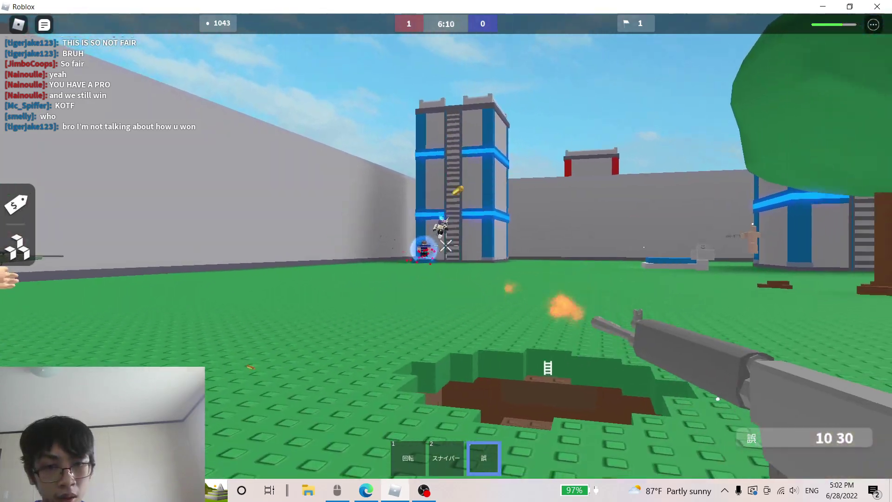
left_click(447, 248)
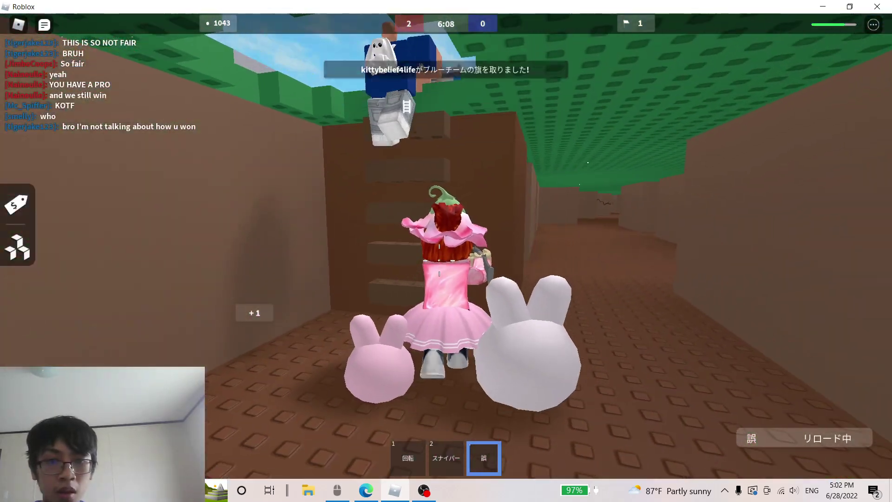
Holster the rifle, move through the tunnel, check the team standings, then re-equip the assault rifle
key("1")
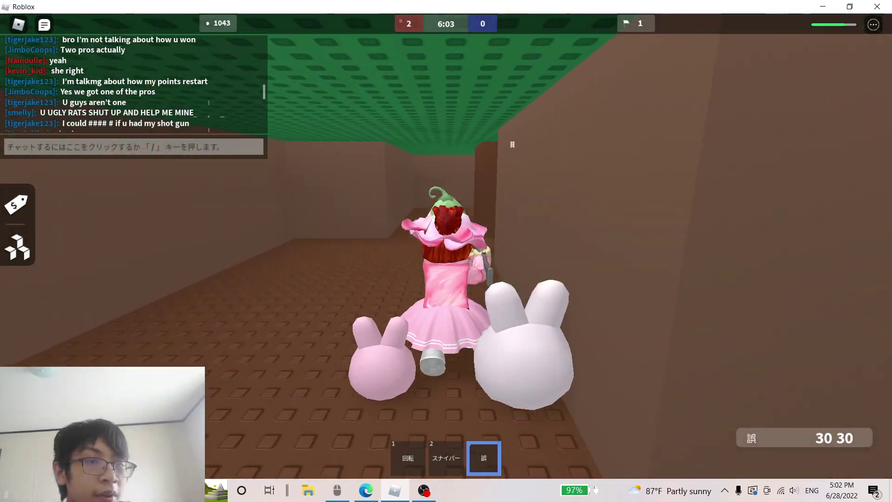
key("1")
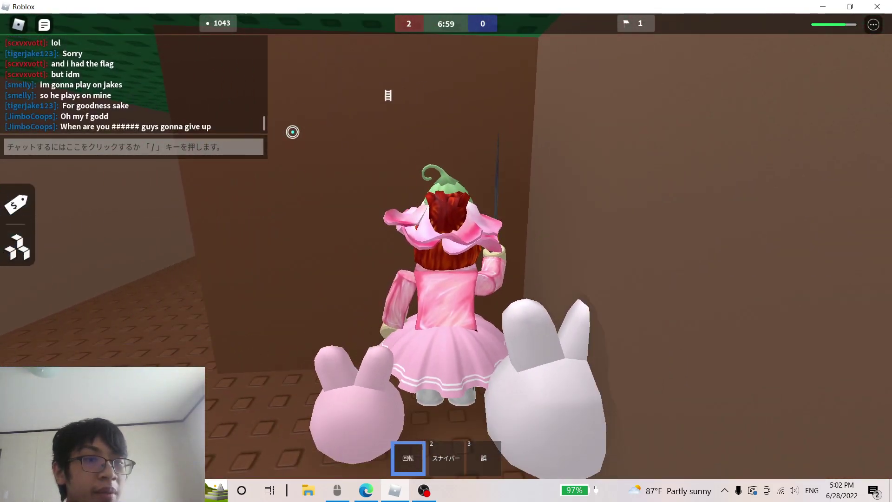
key("Tab")
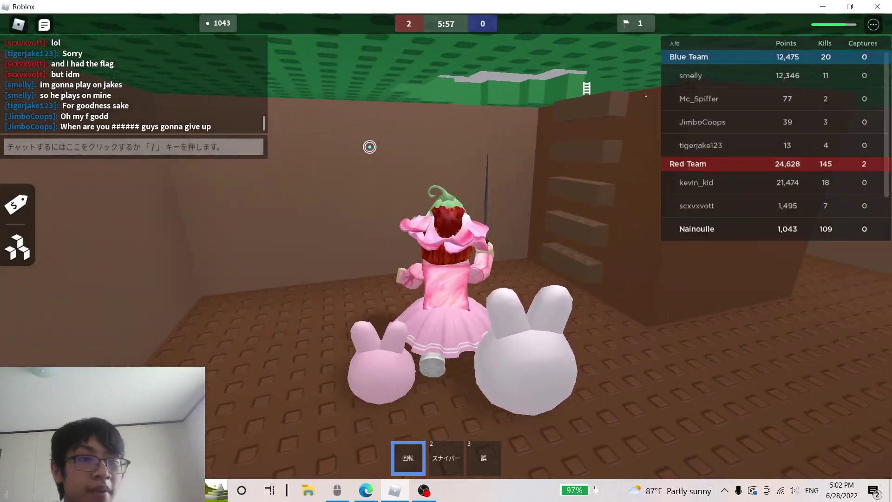
key("Tab")
key("3")
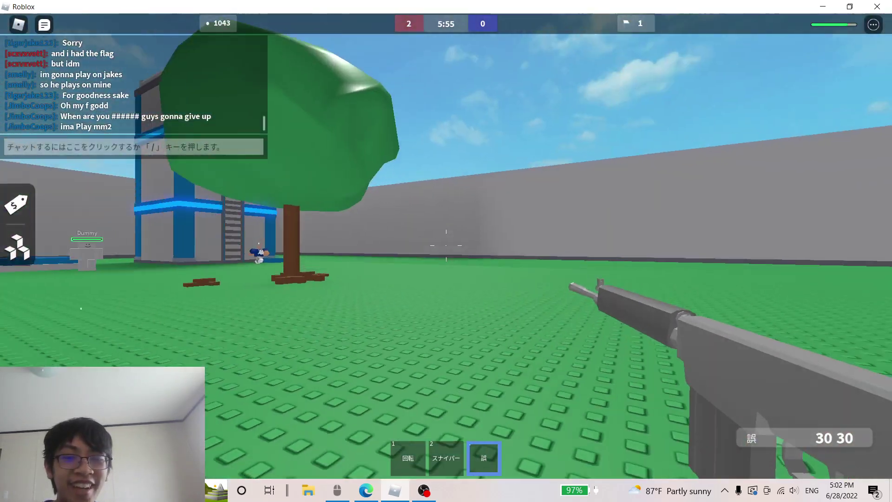
Fire and reload the rifle, then back away from the tree and fire three sniper rounds
left_click(447, 244)
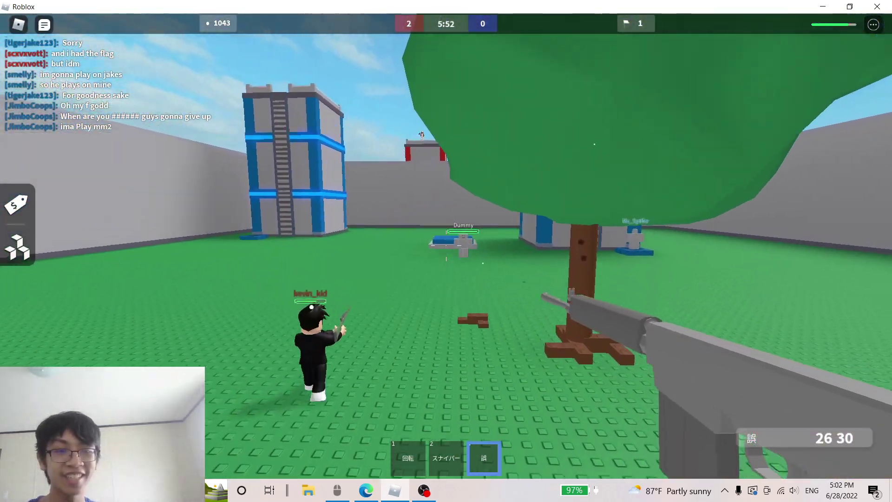
key("r")
key("2")
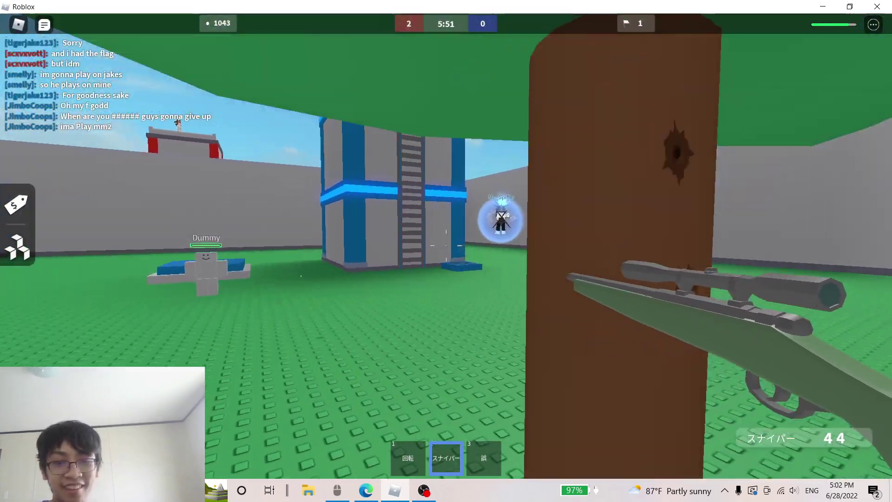
key("s")
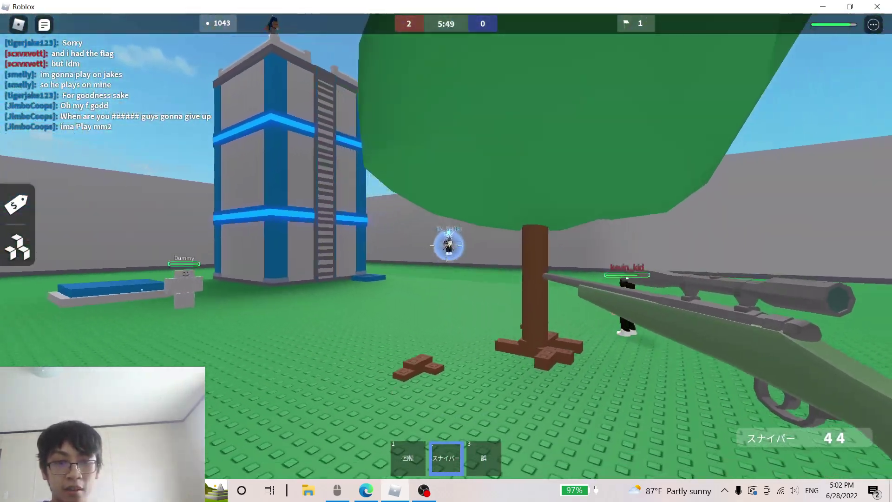
left_click(446, 245)
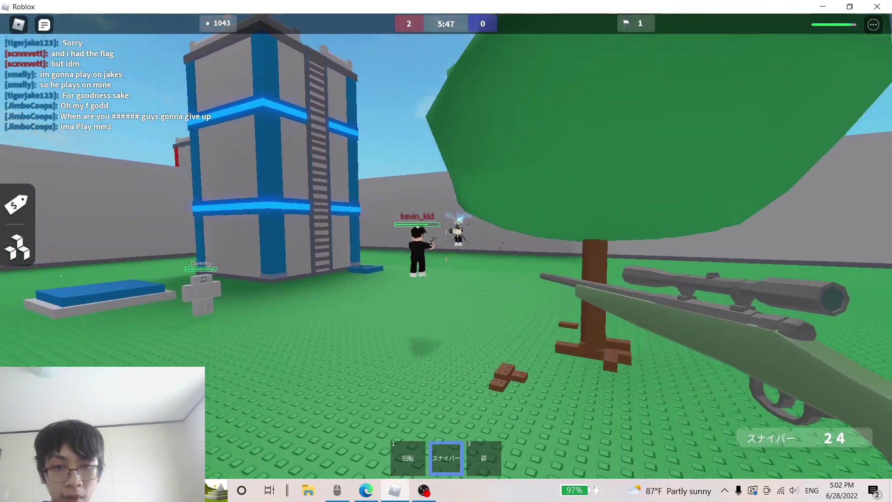
left_click(446, 244)
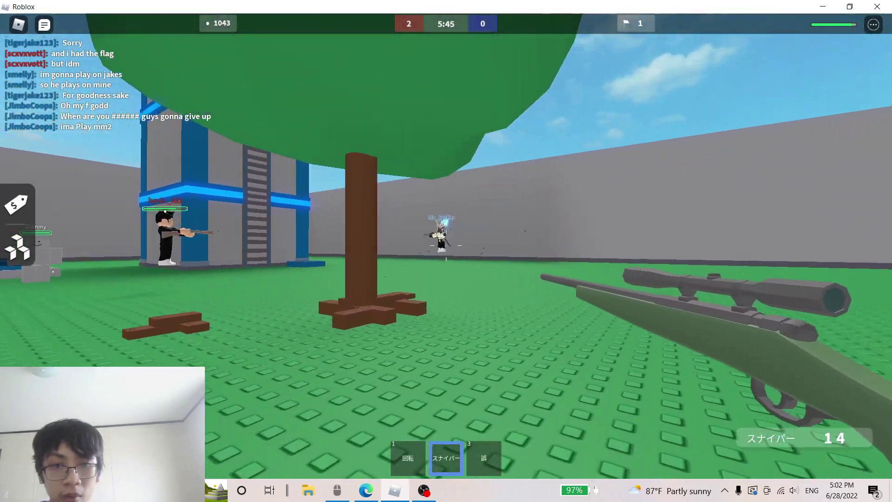
left_click(446, 245)
Finish off the blue player with the assault rifle and empty the magazine at the others
key("3")
left_click(446, 245)
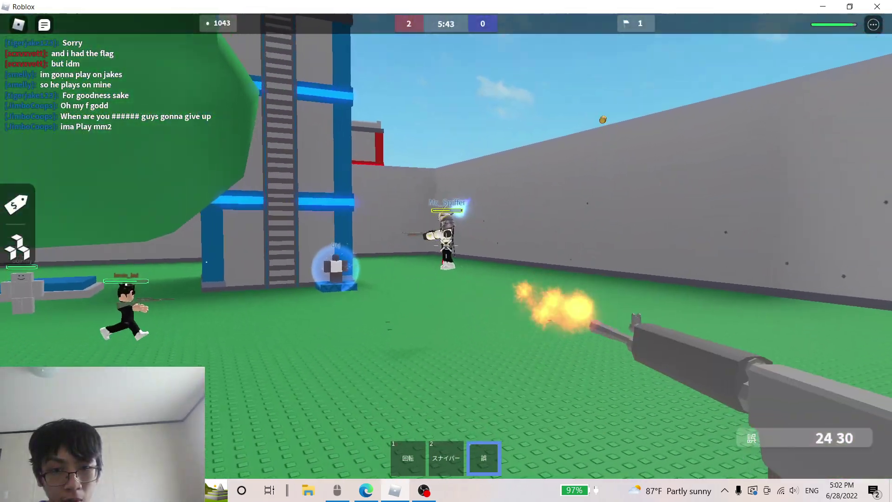
left_click(446, 245)
left_click(447, 245)
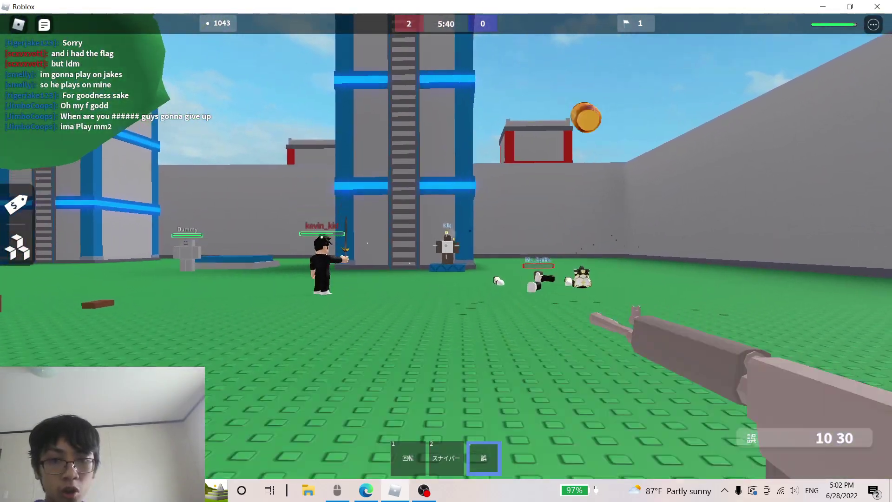
left_click(446, 251)
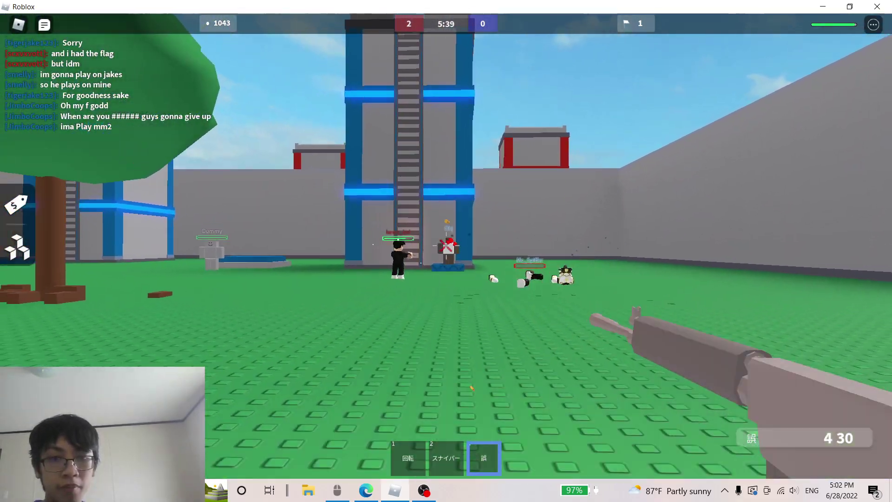
left_click(446, 252)
scroll(446, 251, "down", 5)
Check the team scoreboard twice, ready the assault rifle, and shoot a blue player
key("Tab")
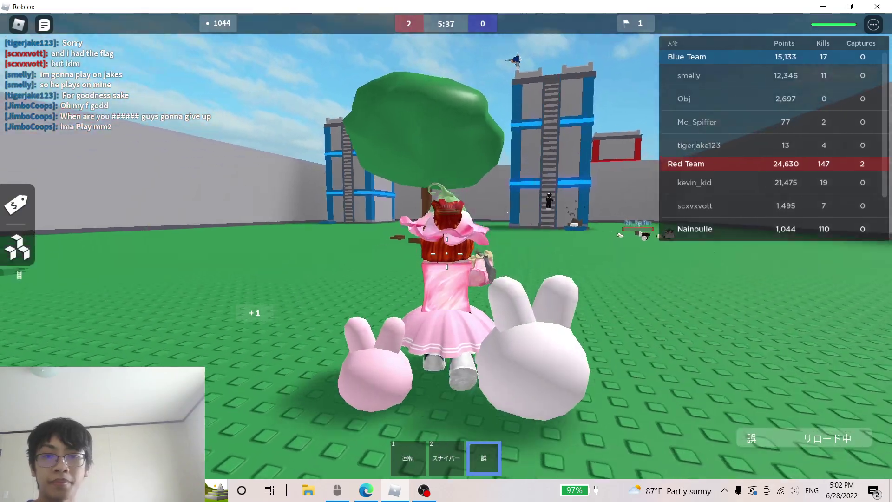
key("Tab")
key("3")
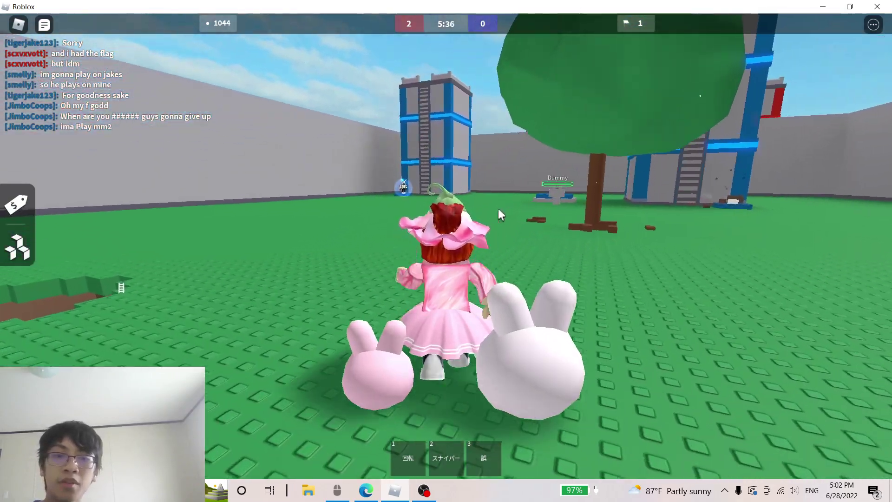
scroll(499, 214, "up", 5)
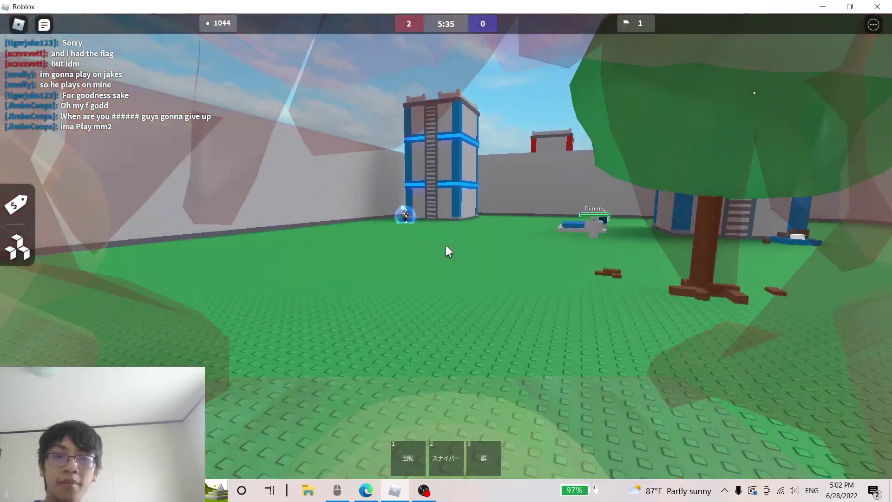
key("Tab")
key("3")
key("Tab")
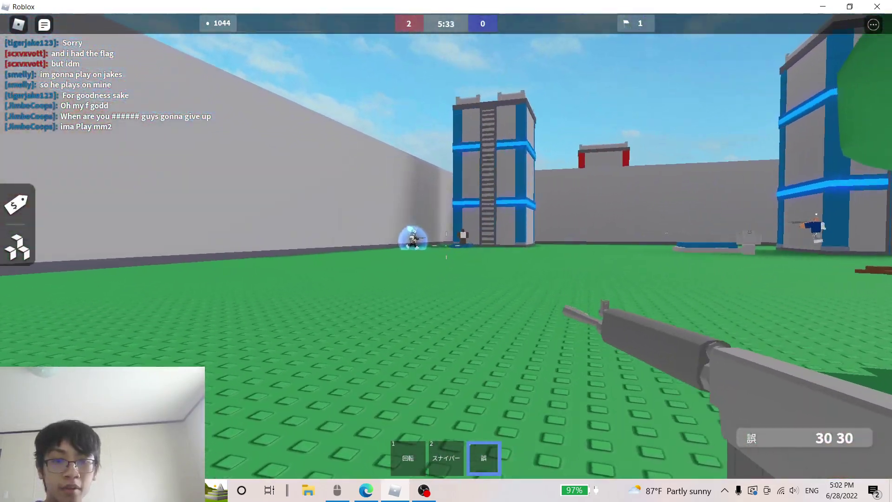
left_click(447, 247)
left_click(446, 248)
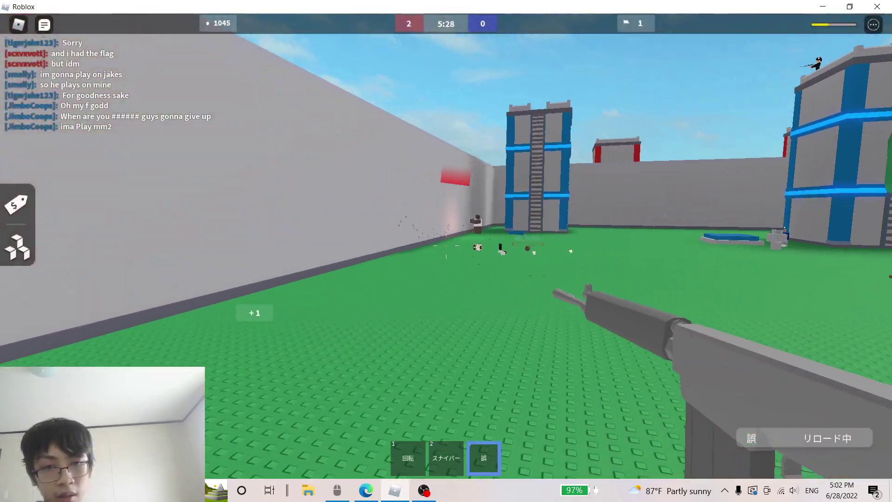
Take two scoped sniper shots at blue players
key("2")
right_click(447, 247)
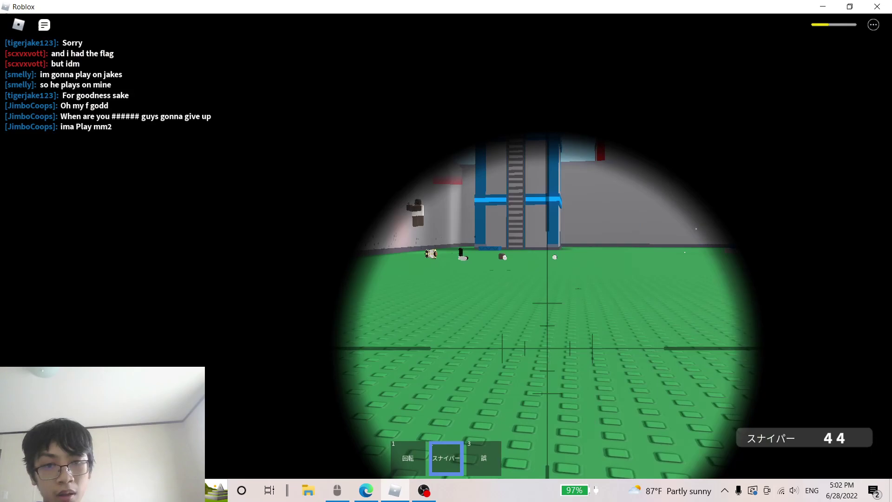
left_click(446, 247)
right_click(446, 247)
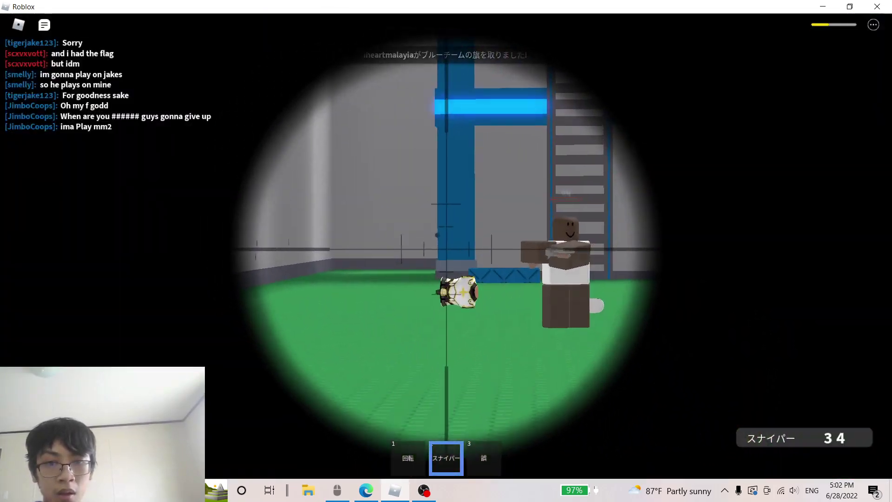
left_click(447, 246)
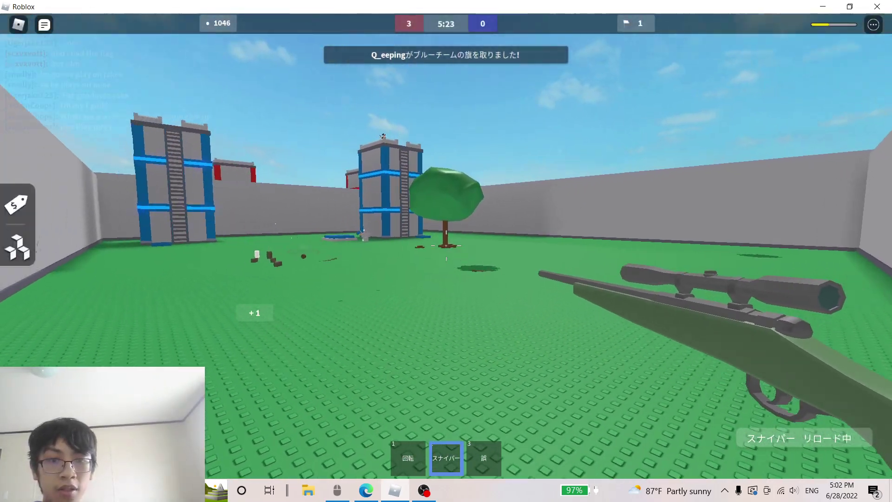
Equip the assault rifle, check the scoreboard, and advance on the blue tower sweeping fire, then reload
key("3")
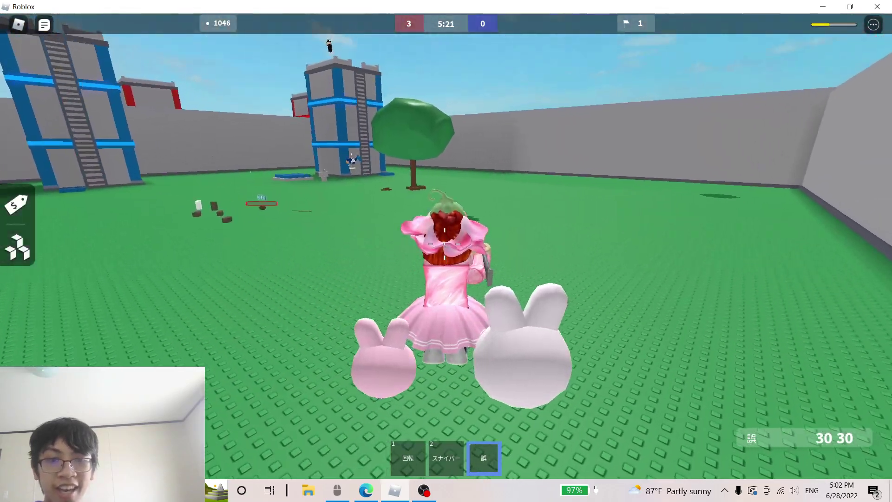
key("3")
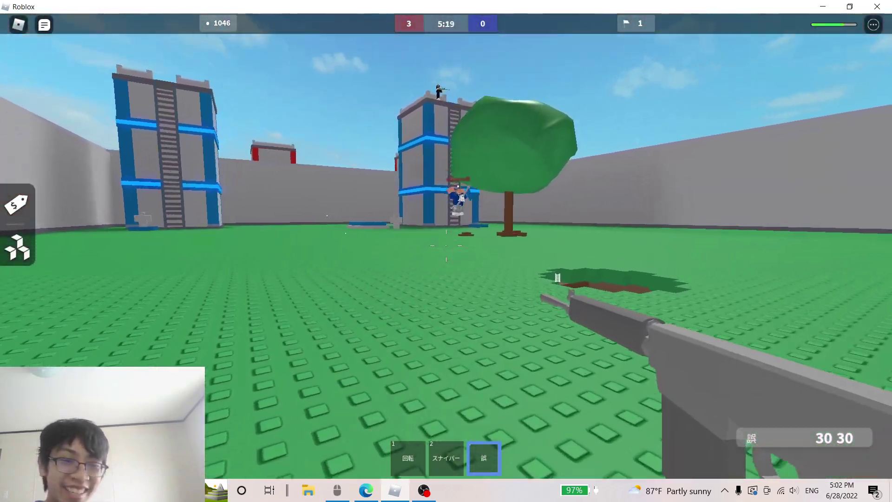
key("Tab")
key("Tab")
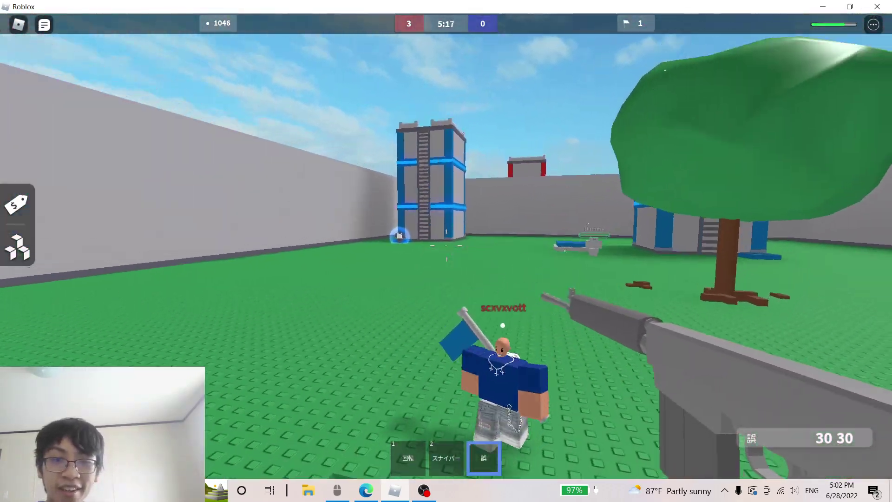
key("w")
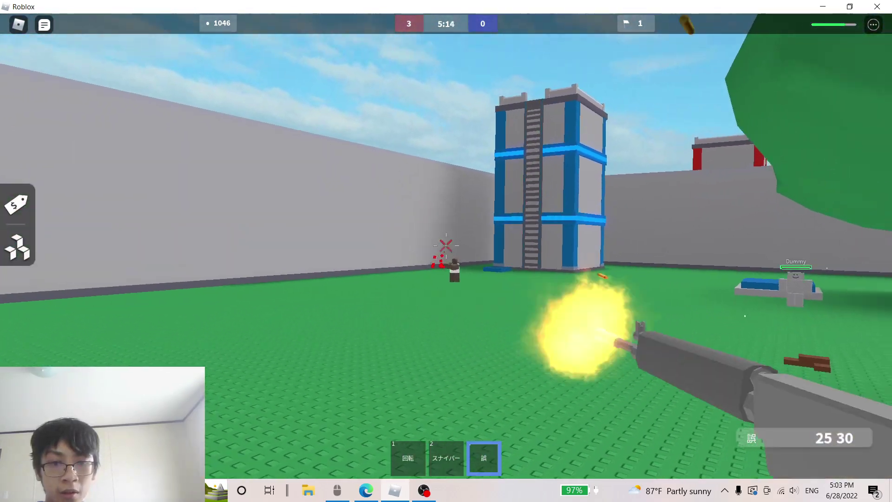
left_click_drag(447, 247, 447, 251)
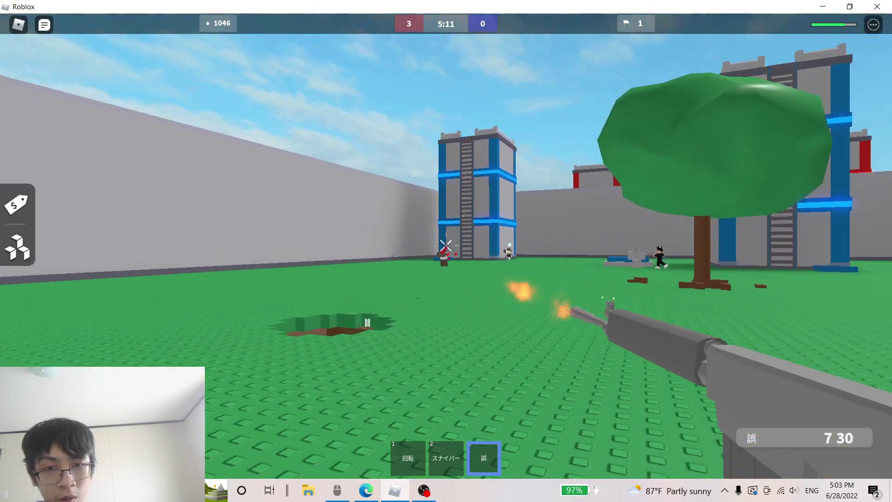
key("r")
Fire the sniper's rounds through the scope at blue players
key("2")
right_click(447, 251)
left_click(446, 251)
right_click(446, 251)
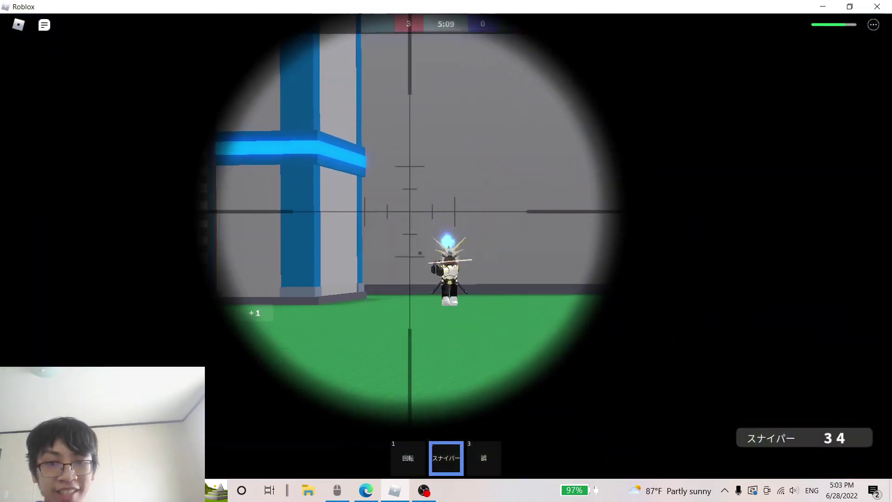
left_click(447, 251)
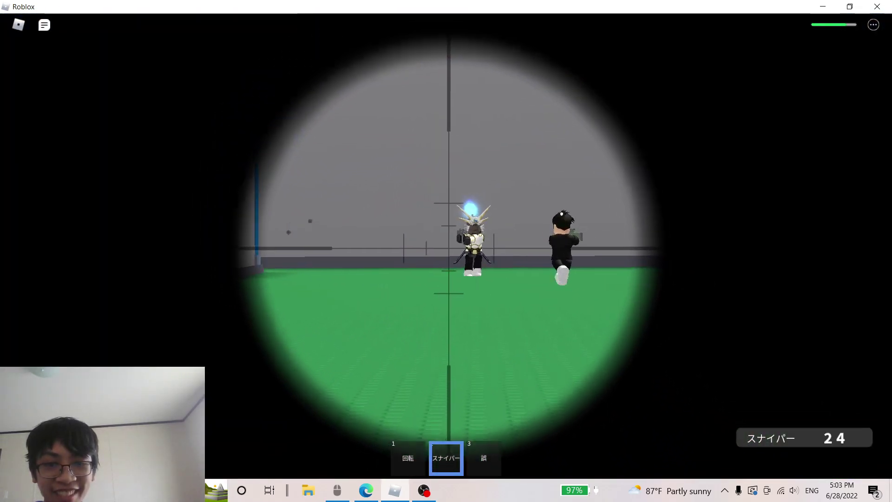
left_click(446, 245)
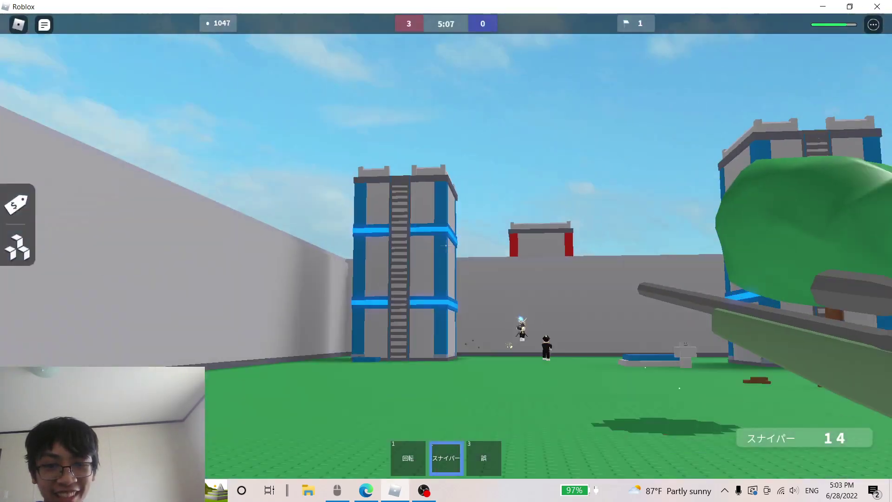
right_click(446, 245)
left_click(447, 246)
right_click(446, 246)
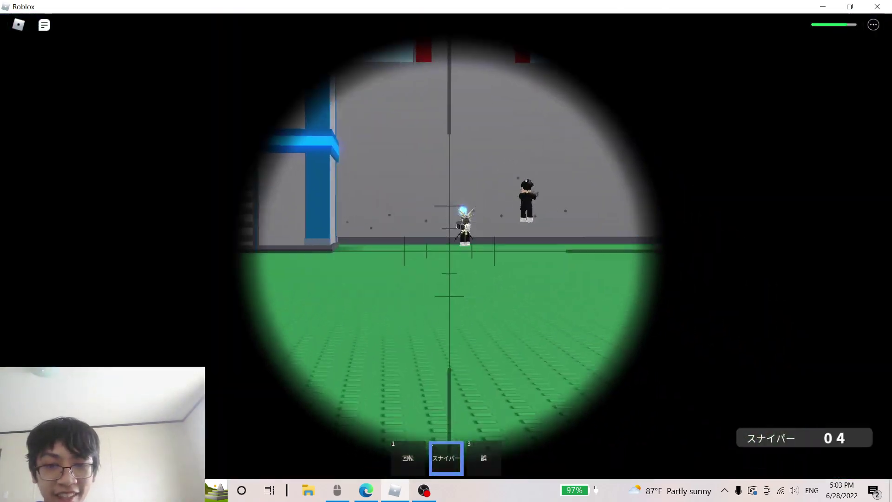
Fire the rifle at blue players, then go third-person and bring up the team leaderboard
key("3")
left_click(447, 251)
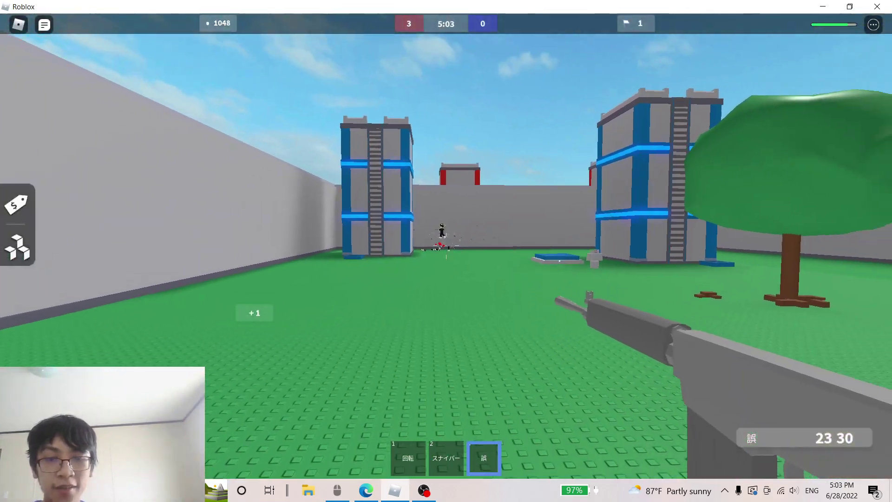
scroll(446, 251, "down", 5)
key("r")
key("Tab")
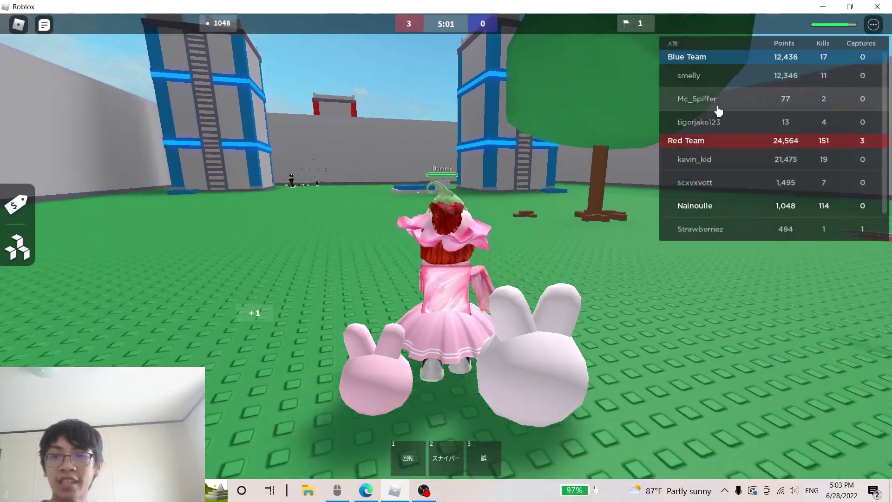
View and dismiss Mc_Spiffer's player details, close the leaderboard, and equip the rifle
left_click(716, 102)
left_click(701, 98)
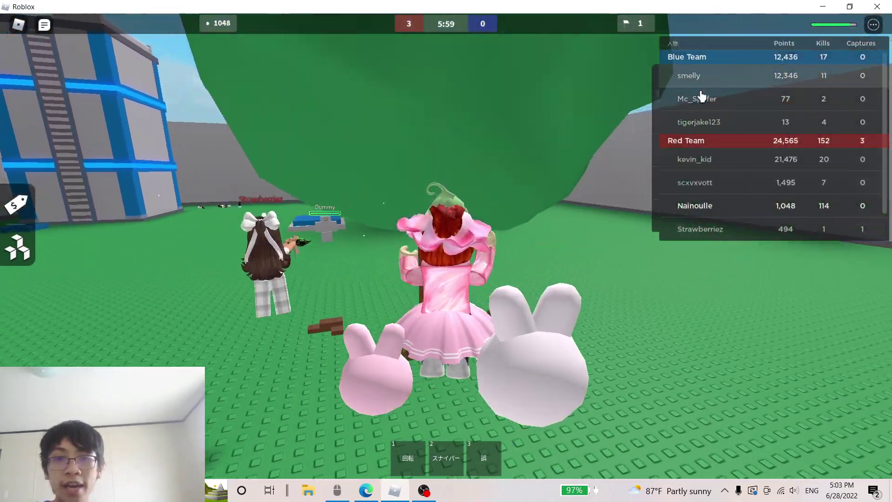
key("Tab")
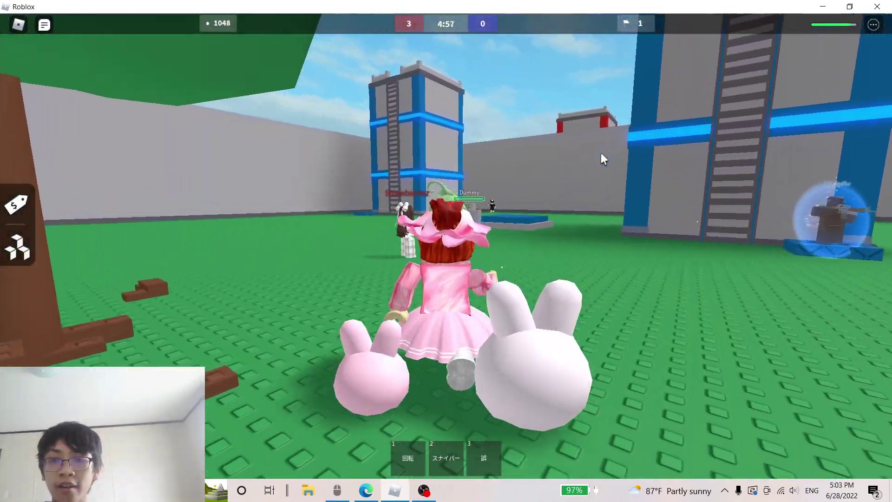
key("3")
scroll(595, 157, "up", 5)
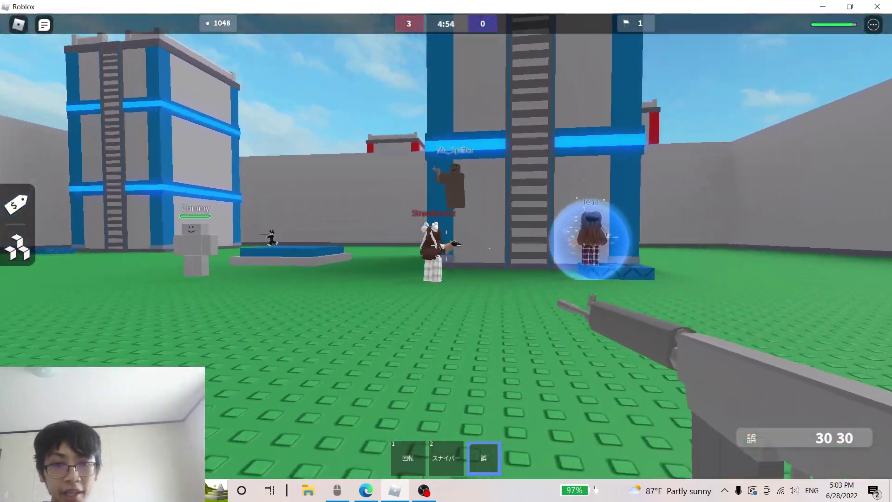
Fire five rifle bursts at the blue players, then bring up the team scoreboard
left_click(447, 246)
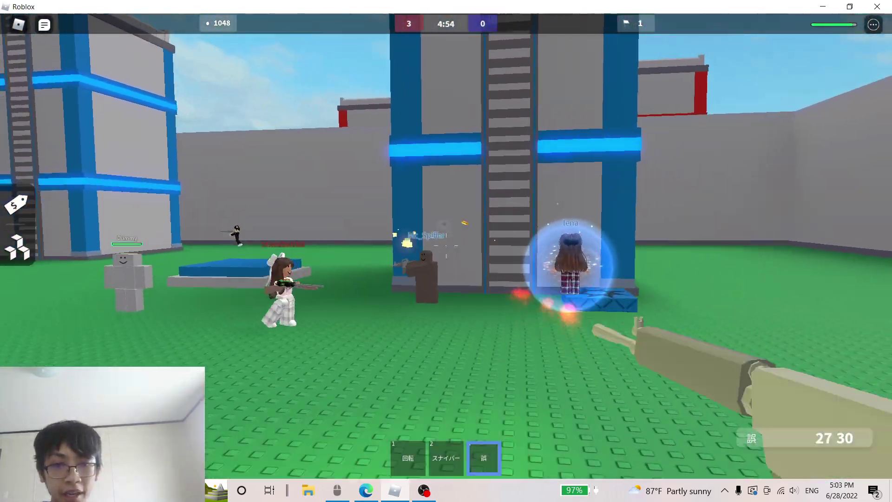
left_click(447, 247)
left_click(447, 246)
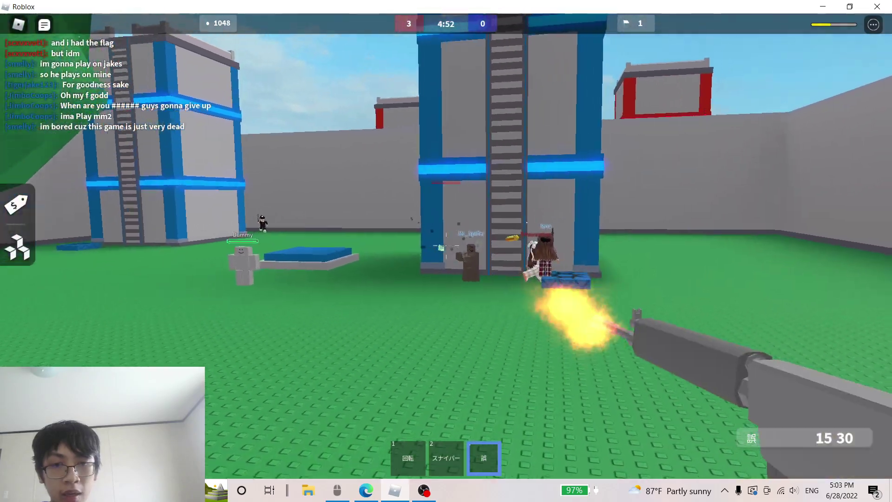
left_click(446, 246)
left_click(446, 247)
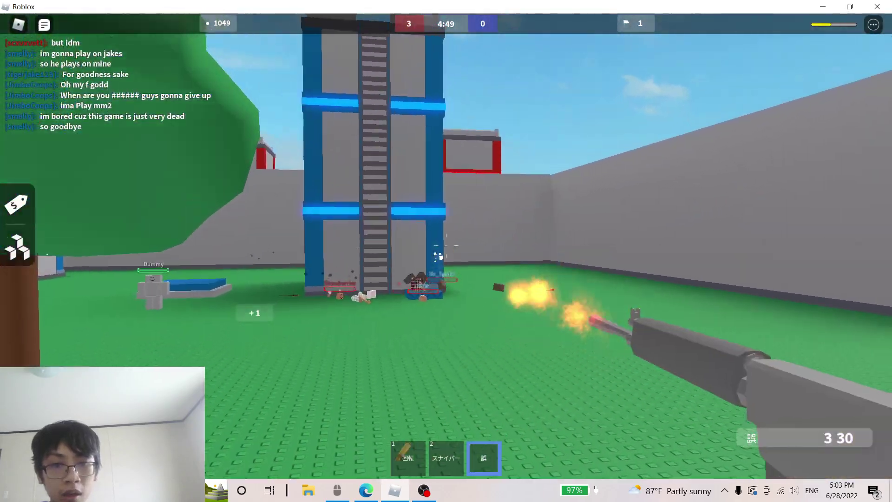
scroll(447, 246, "down", 3)
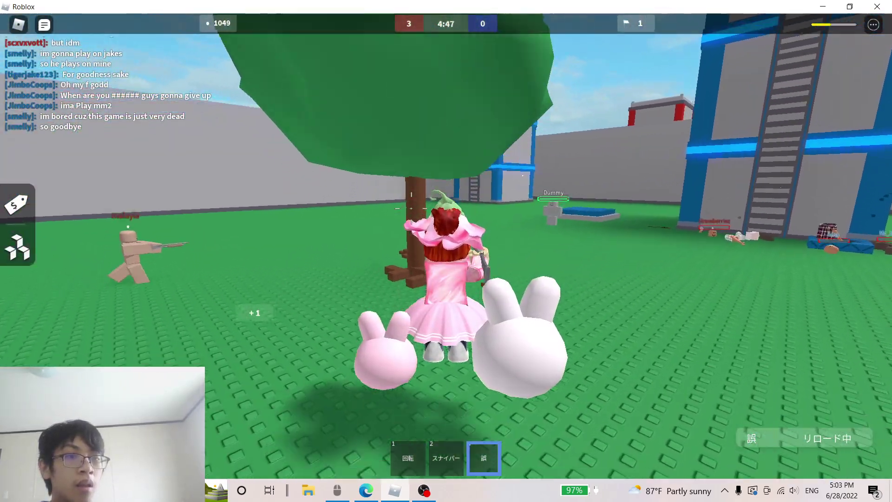
key("Tab")
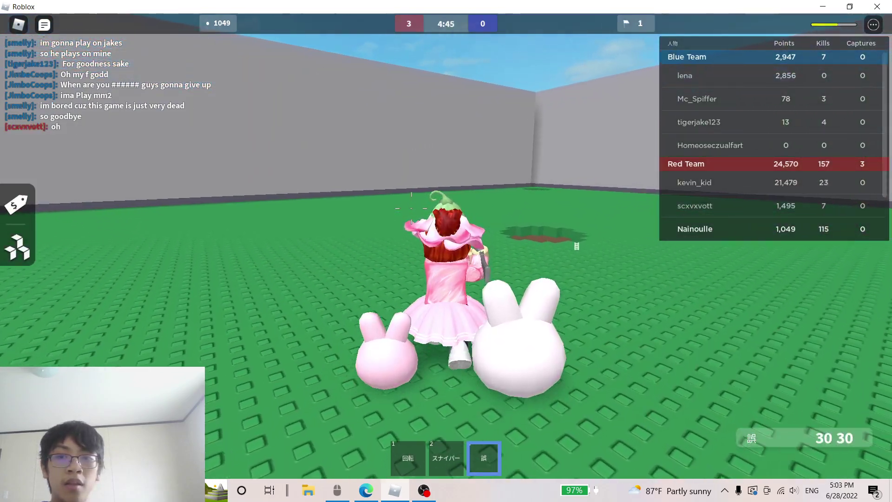
Advance toward the brown structure, fire the rifle at blue players, and reload
key("Tab")
key("w")
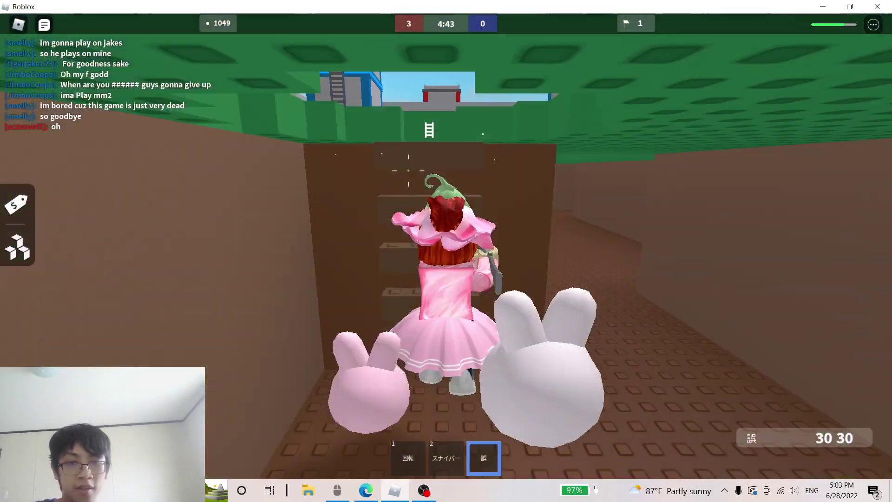
key("slash")
type("be")
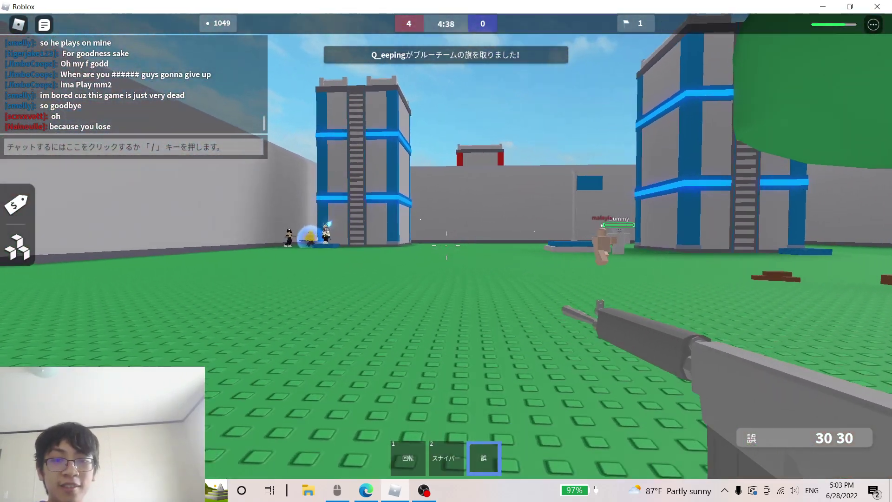
left_click(447, 251)
left_click(446, 251)
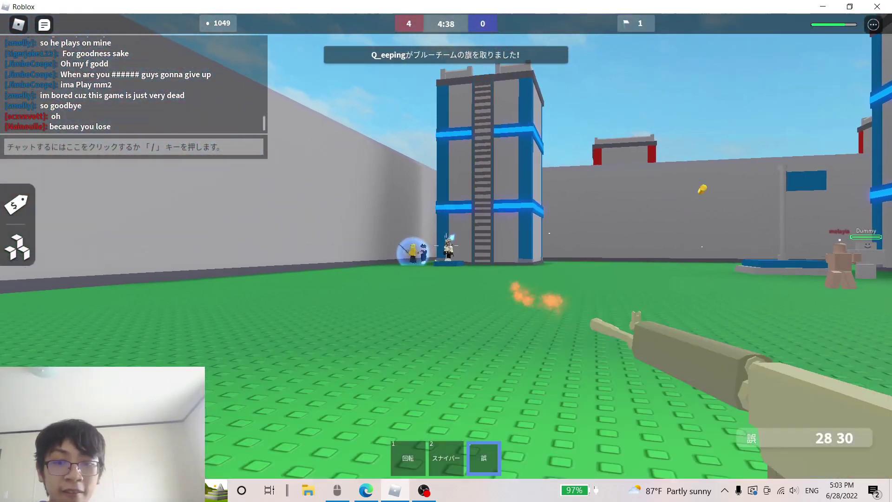
left_click(447, 251)
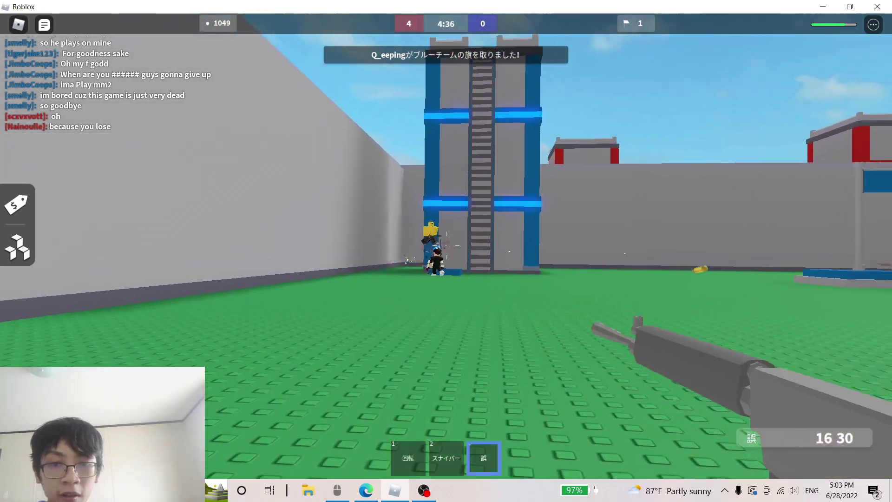
left_click(446, 251)
key("r")
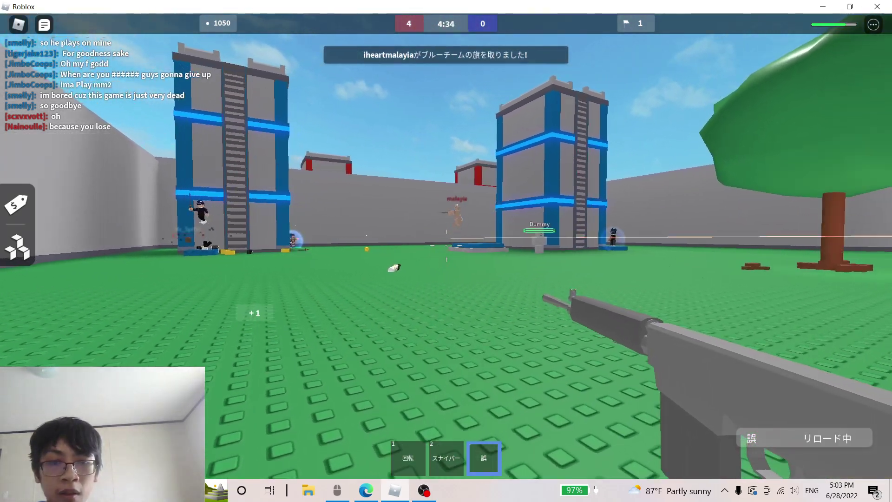
Switch to the sniper and take three scoped shots at blue defenders
key("2")
right_click(446, 251)
left_click(446, 251)
right_click(446, 251)
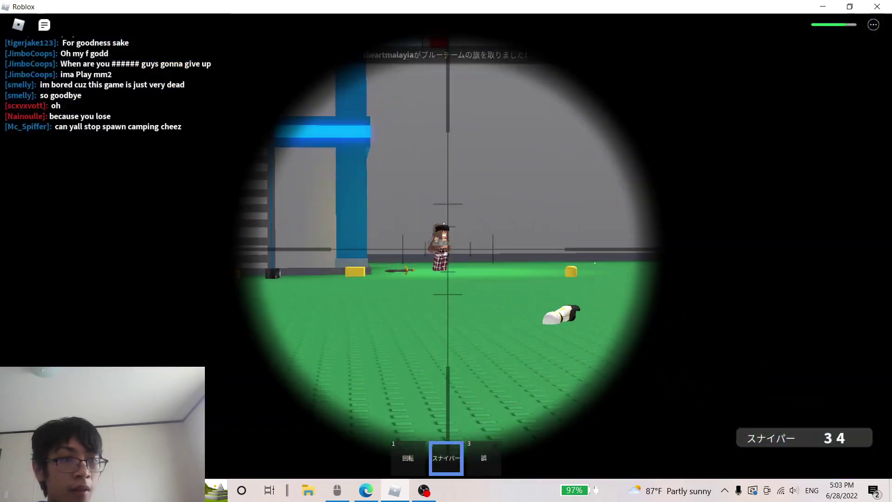
left_click(446, 252)
right_click(447, 251)
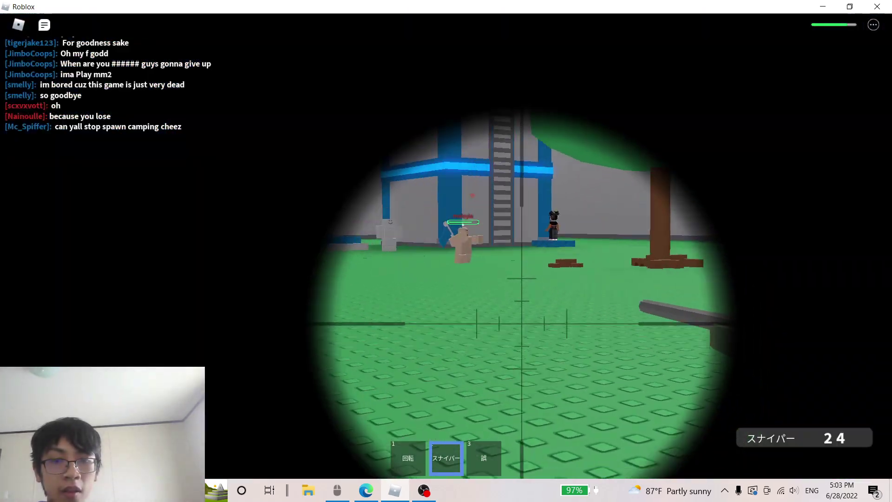
left_click(446, 251)
right_click(446, 251)
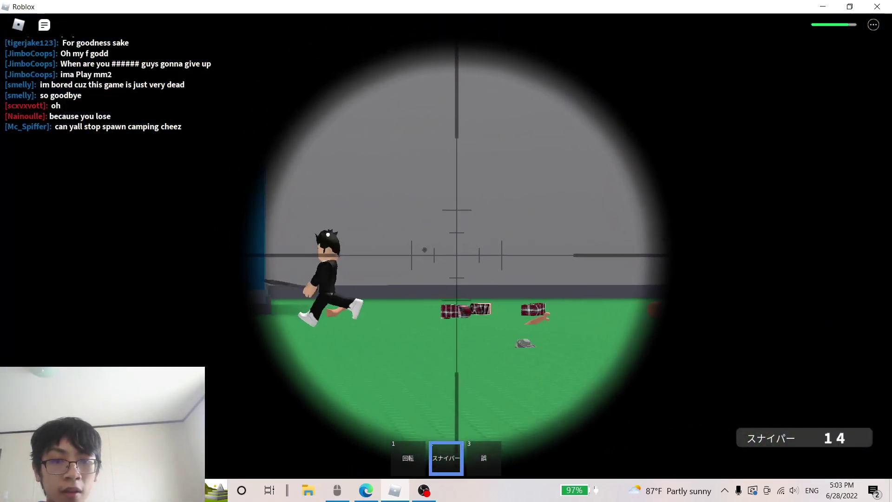
left_click(447, 251)
Fire rifle bursts at the blue players, briefly checking the leaderboard
key("3")
left_click_drag(446, 251, 446, 251)
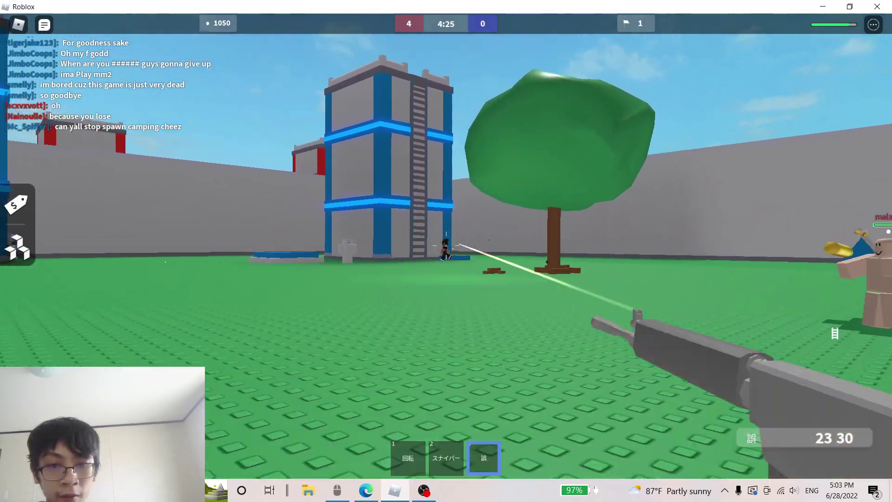
left_click(446, 248)
left_click(447, 248)
key("Tab")
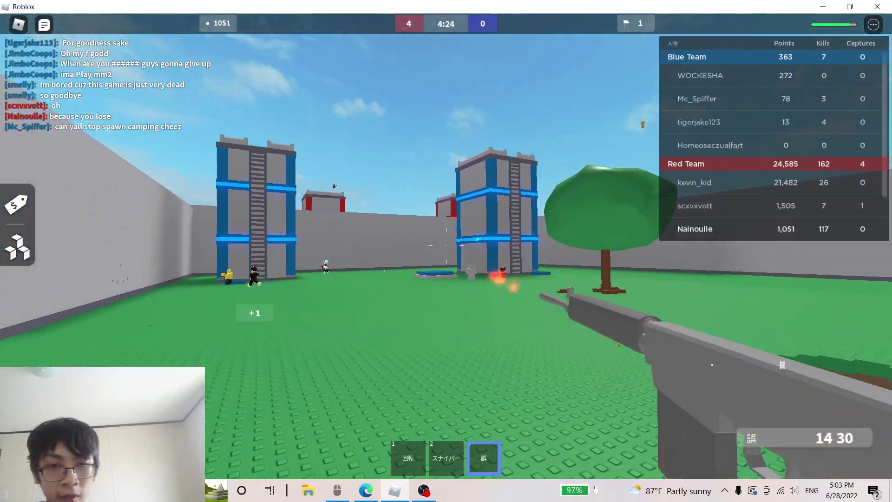
key("Tab")
left_click(446, 246)
left_click(446, 246)
left_click(447, 246)
left_click(446, 245)
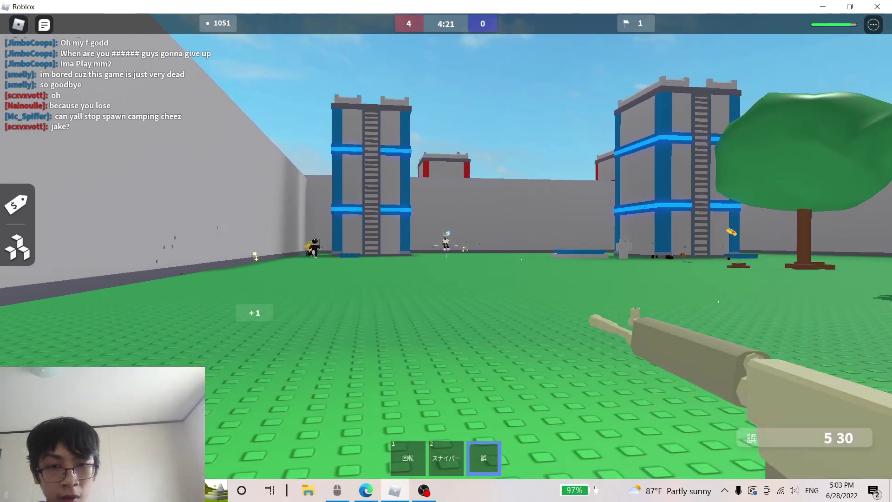
Snipe a targeted blue player with two scoped shots, then sweep rifle fire across players
key("2")
right_click(446, 246)
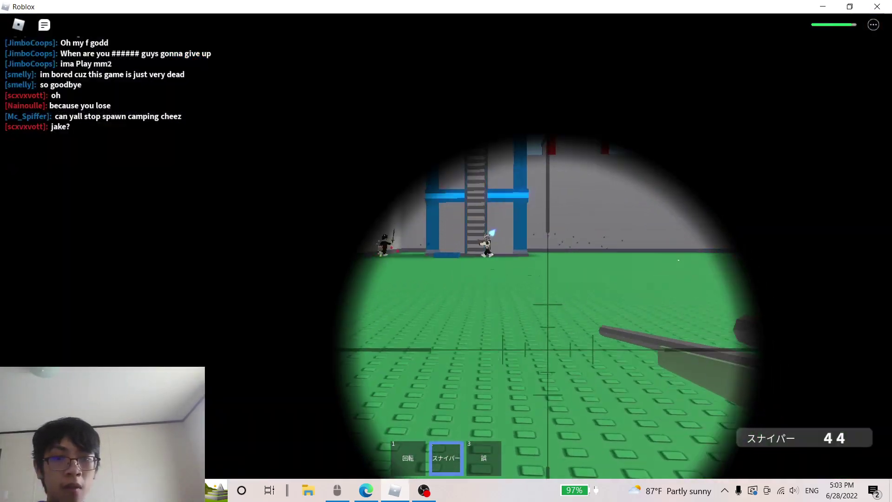
left_click(446, 245)
right_click(447, 246)
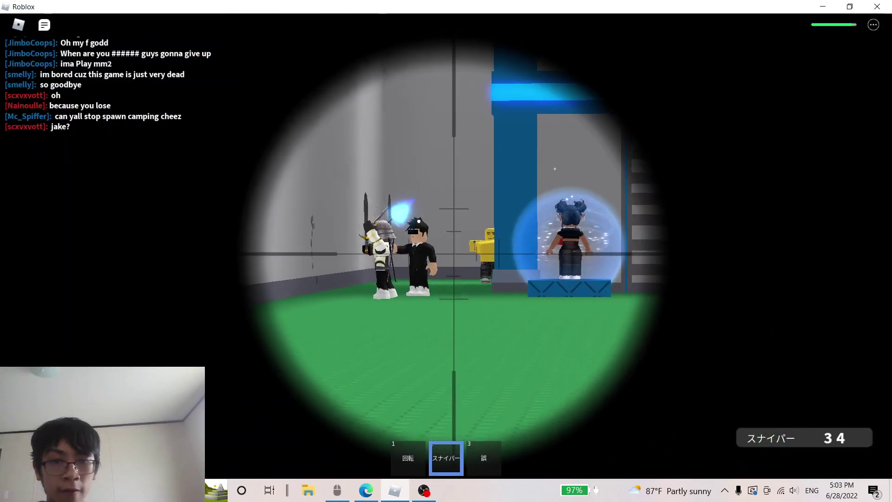
left_click(447, 246)
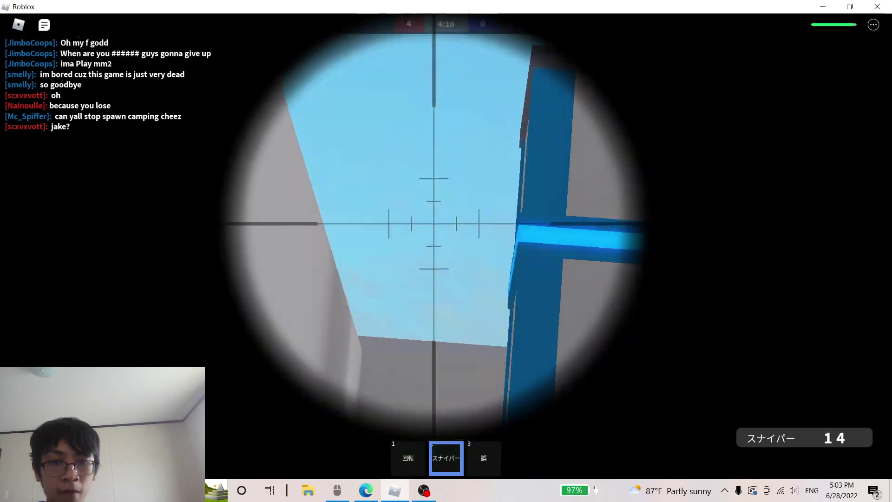
key("3")
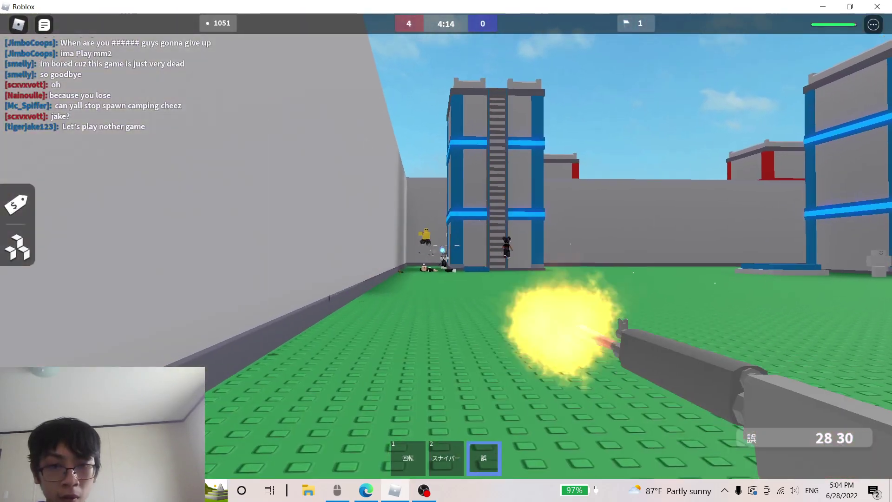
left_click_drag(447, 251, 446, 251)
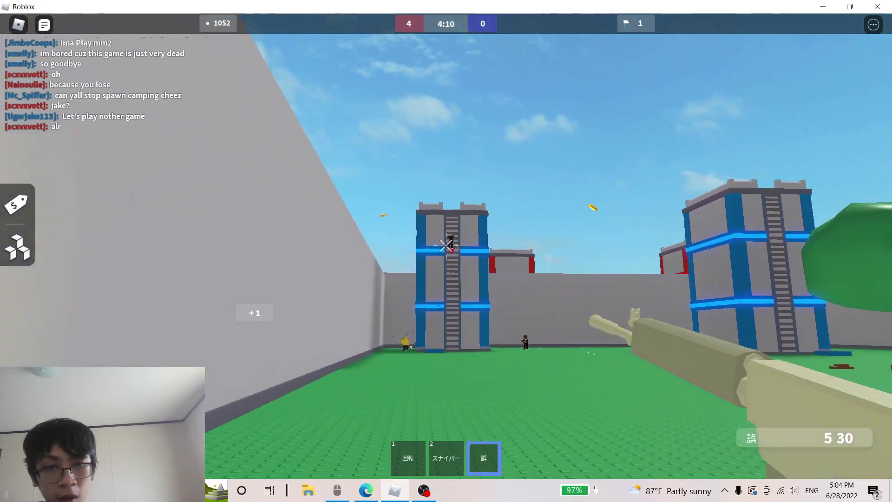
Take scoped sniper shots at the distant blue players
key("2")
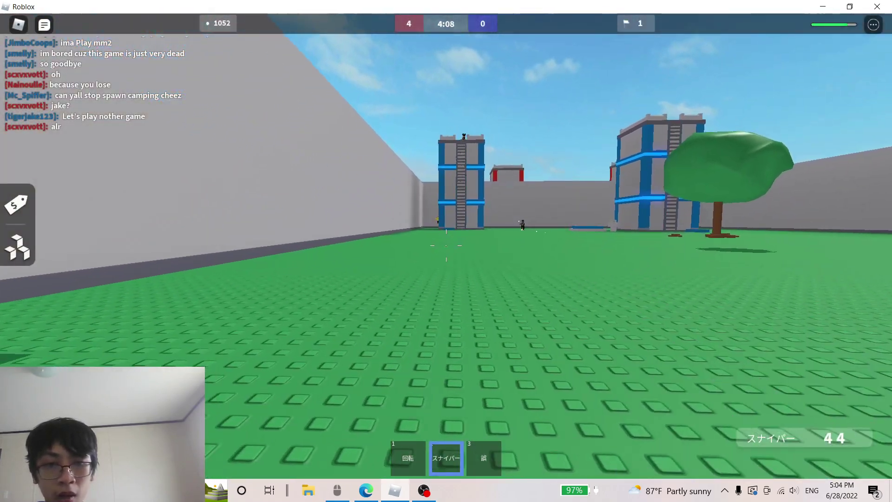
right_click(447, 251)
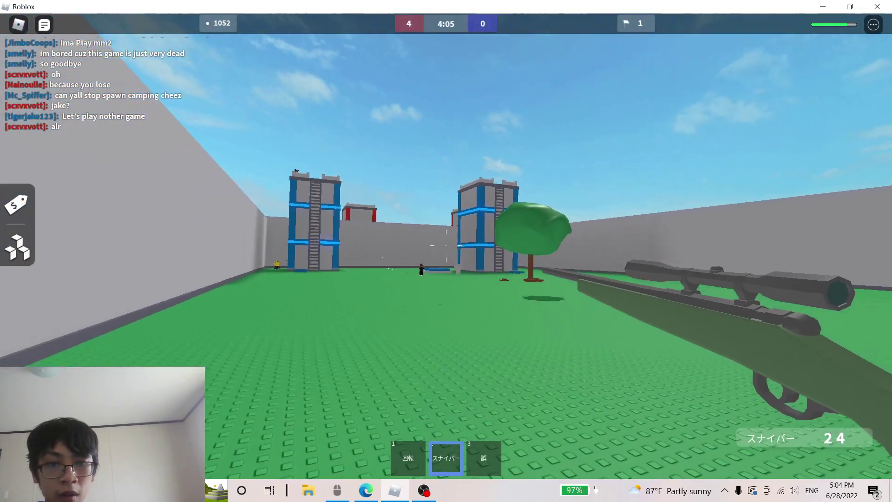
right_click(446, 251)
left_click(447, 252)
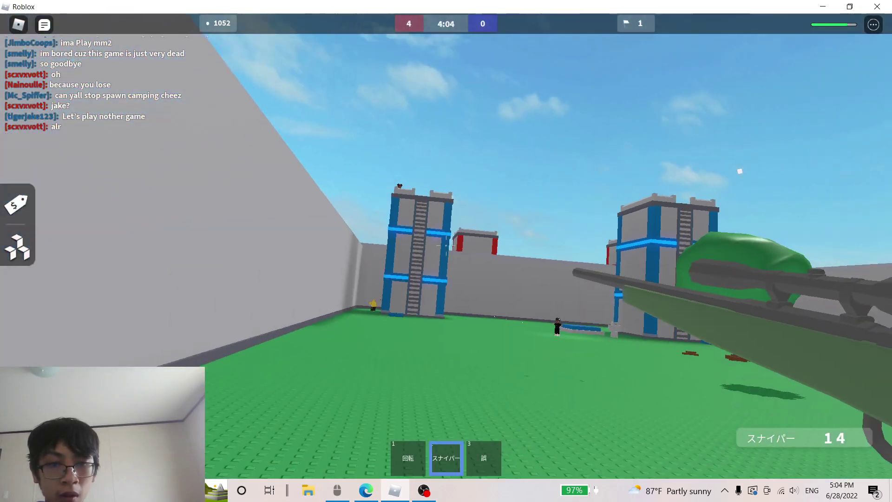
right_click(447, 251)
right_click(446, 252)
Fire the rifle at the player atop the tower, then re-scope the sniper
key("3")
left_click(447, 251)
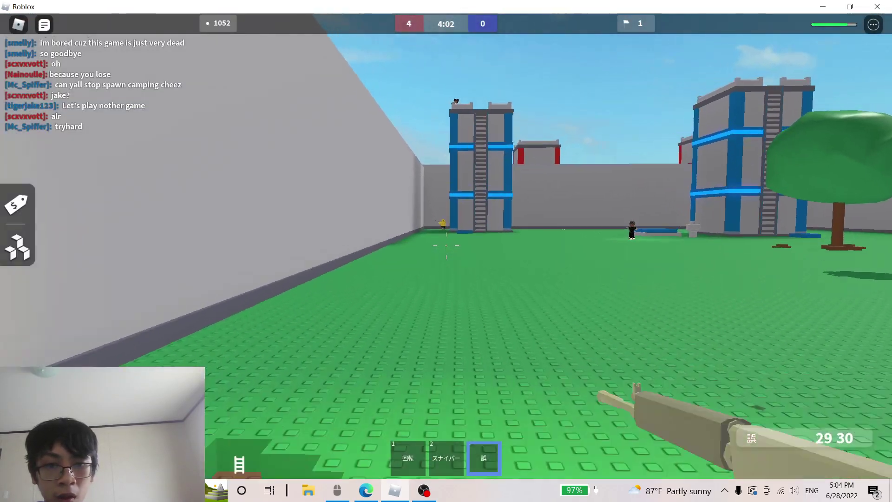
left_click(447, 251)
left_click(447, 251)
left_click(446, 252)
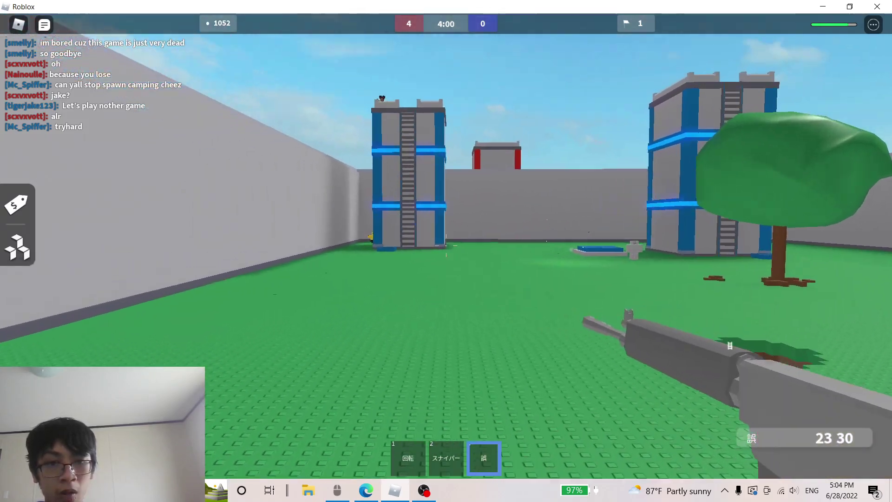
left_click(447, 248)
left_click(446, 247)
left_click(446, 247)
left_click(447, 248)
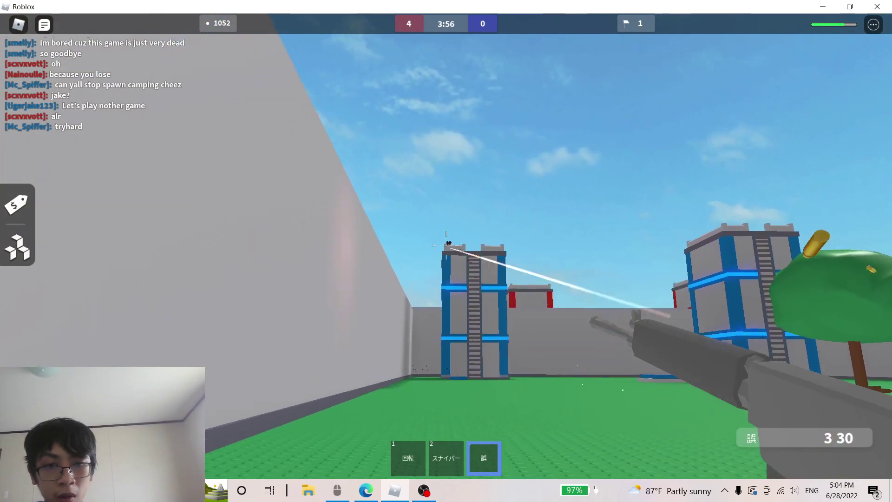
key("2")
right_click(446, 248)
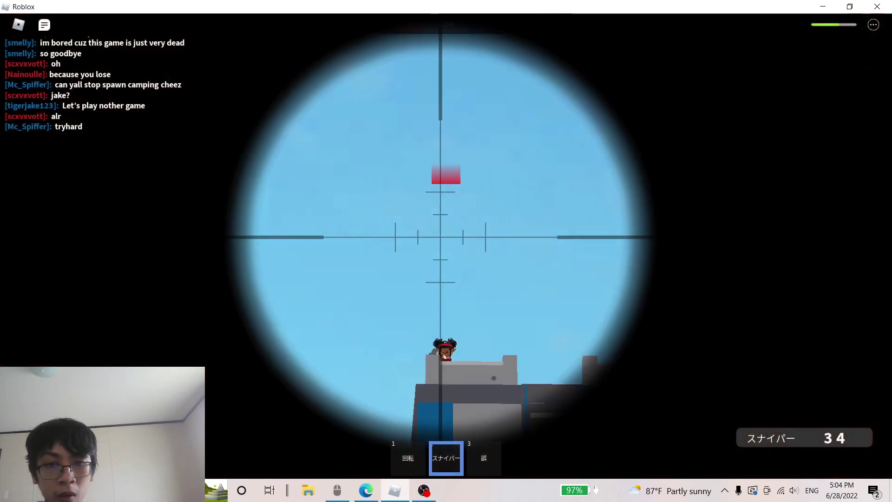
right_click(446, 248)
Fire several scoped sniper shots at the distant enemy
left_click(446, 248)
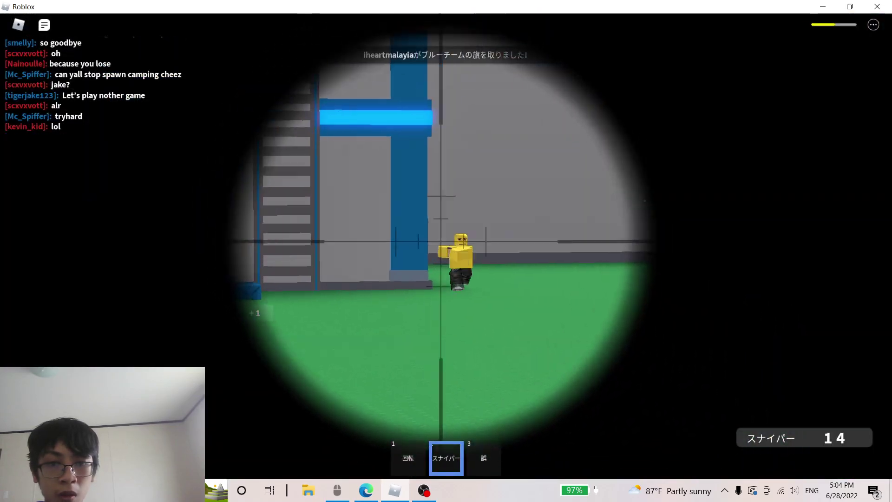
left_click(447, 241)
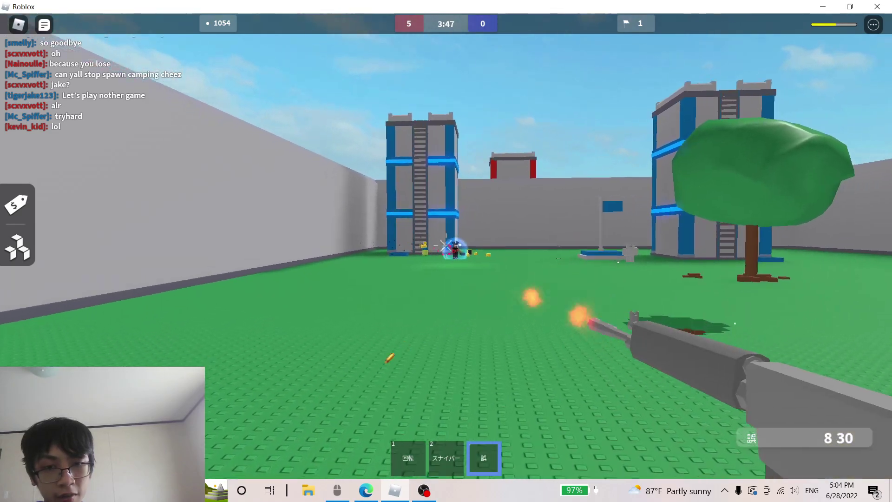
key("2")
right_click(446, 246)
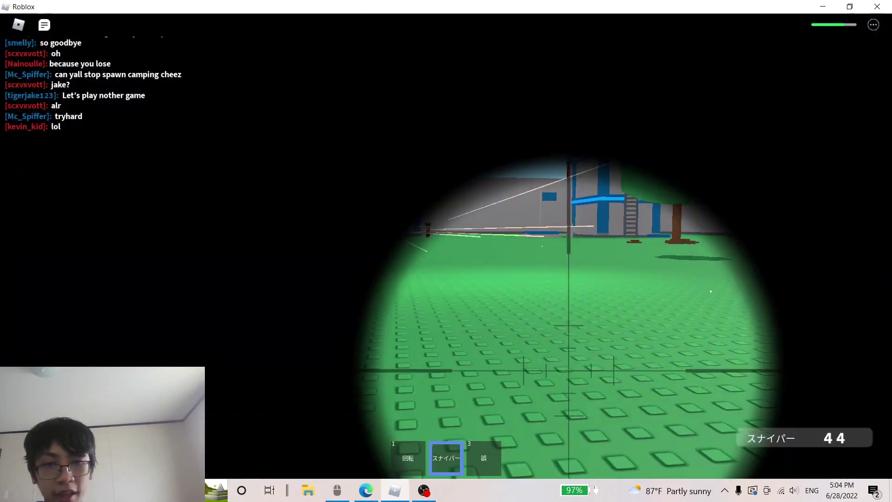
left_click(443, 243)
left_click(433, 233)
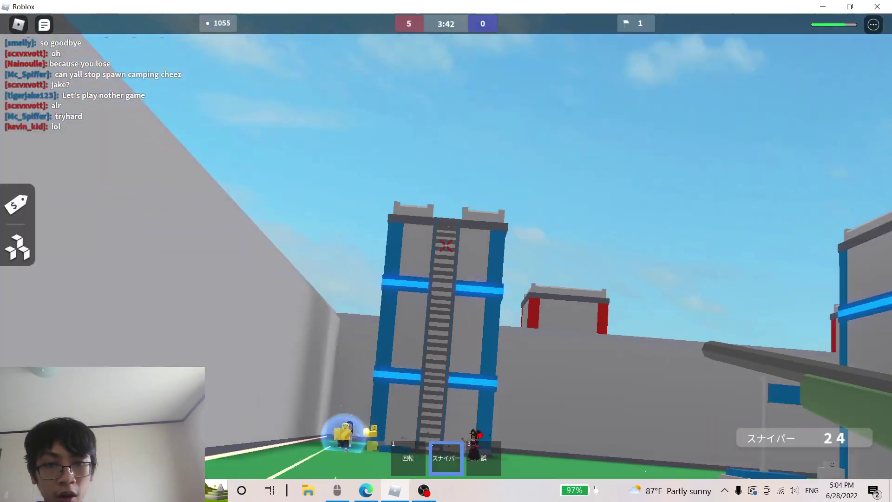
right_click(446, 245)
Snipe the yellow enemies by the tower, then fire the rifle at enemies ahead
left_click(452, 251)
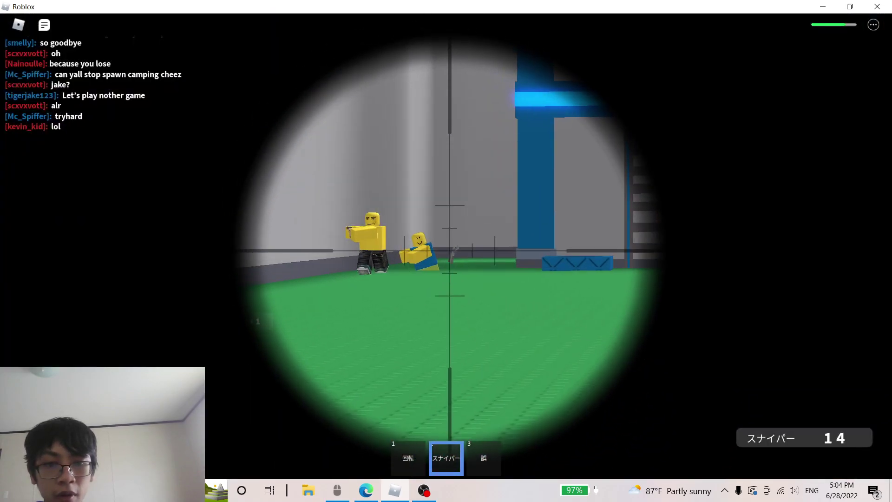
left_click(450, 251)
right_click(447, 251)
key("3")
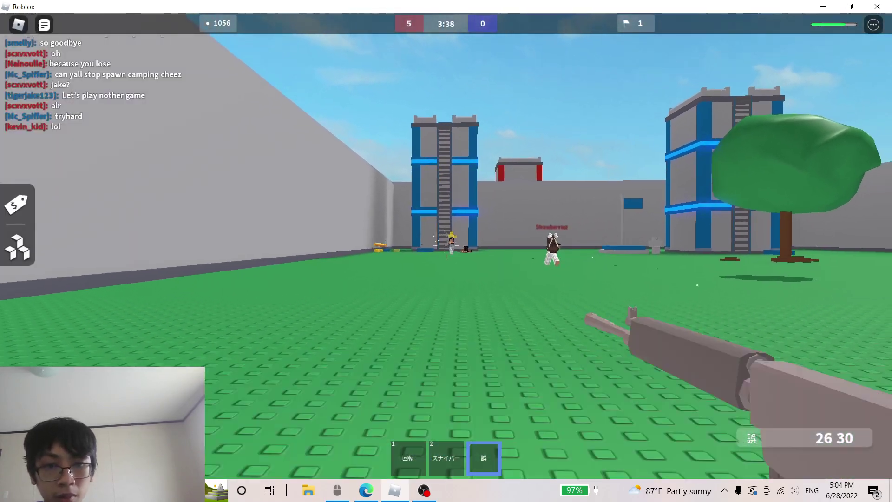
left_click(446, 251)
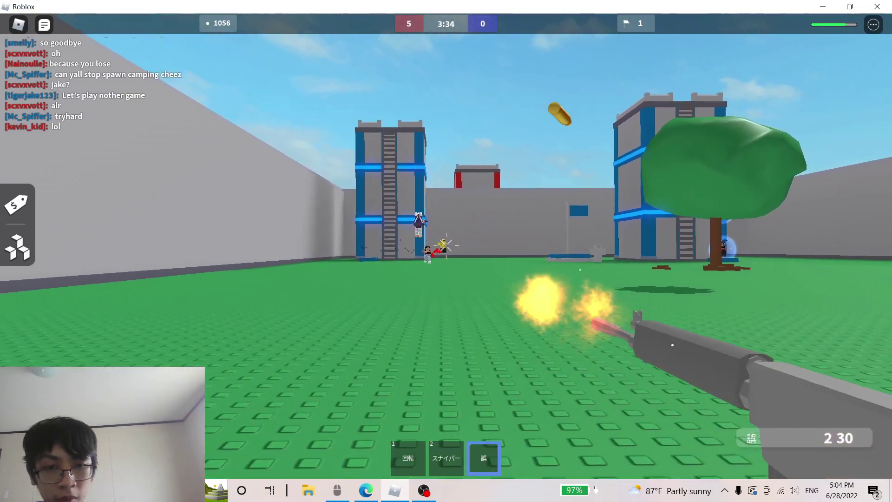
Take two scoped sniper shots at blue players
key("2")
right_click(447, 245)
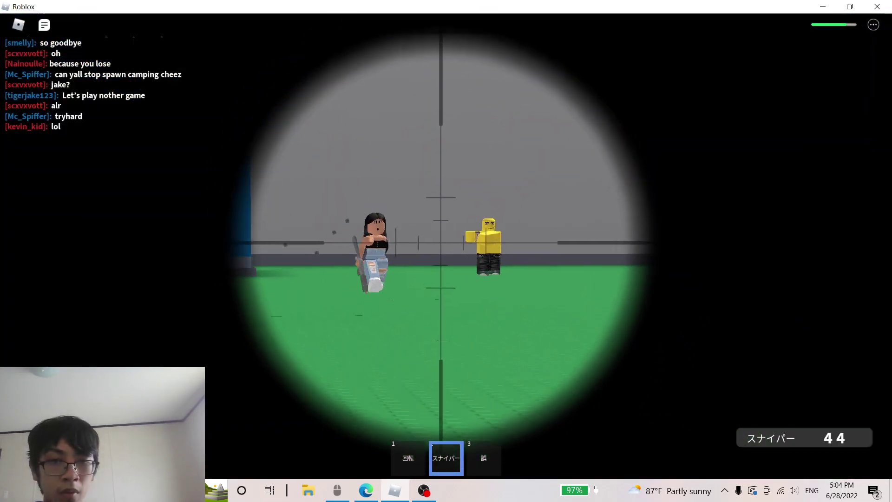
left_click(446, 252)
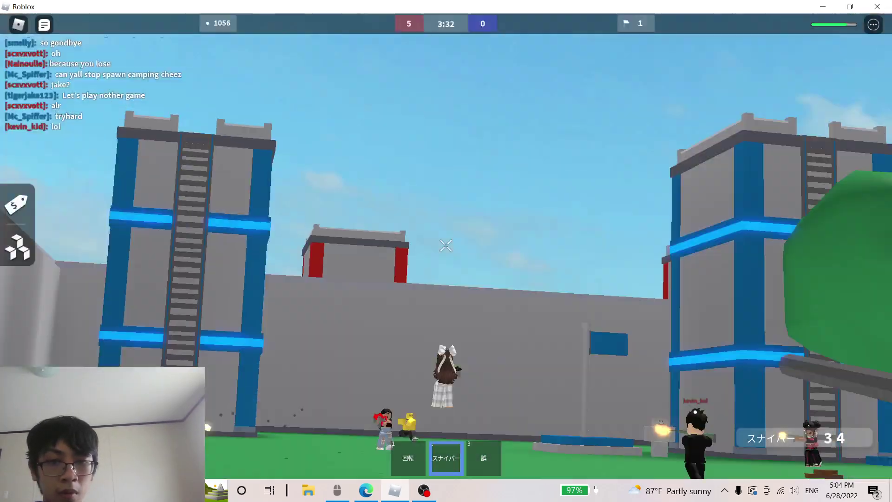
right_click(446, 251)
left_click(446, 251)
Snipe the enemy near the wall with two more scoped shots
right_click(447, 251)
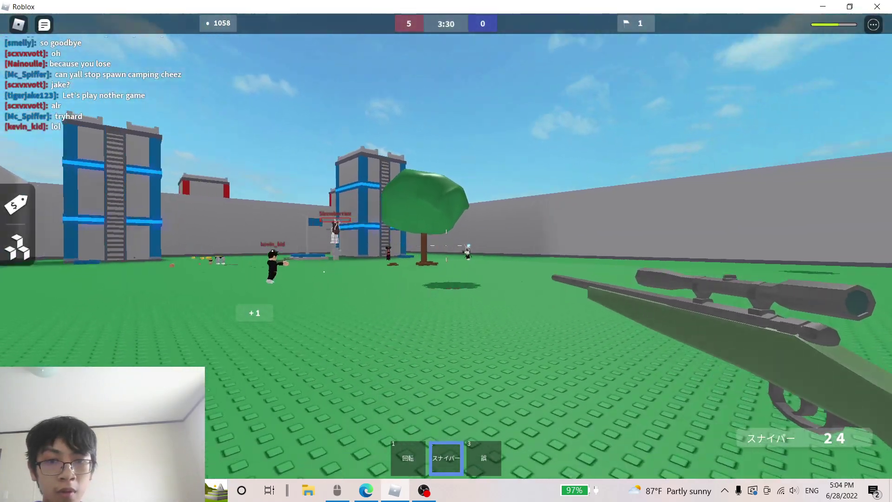
right_click(447, 246)
left_click(446, 246)
right_click(447, 246)
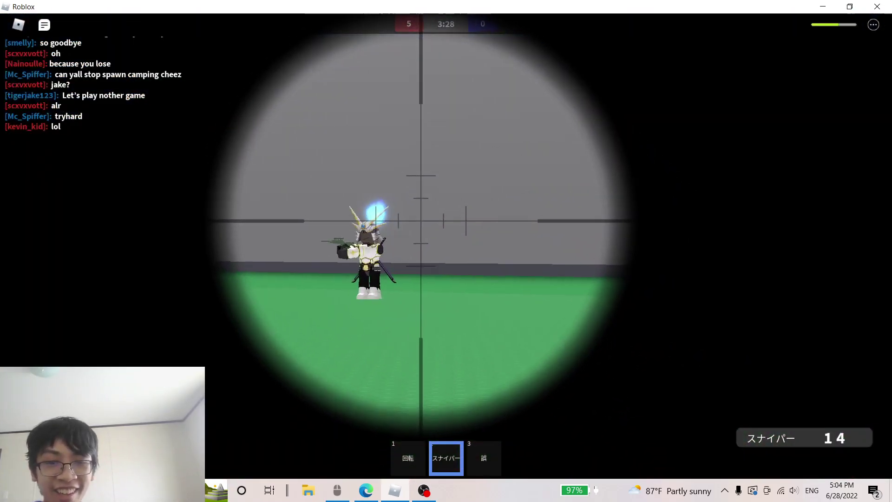
left_click(446, 246)
Fire rifle bursts at the running enemy, landing a hit
key("3")
left_click(446, 245)
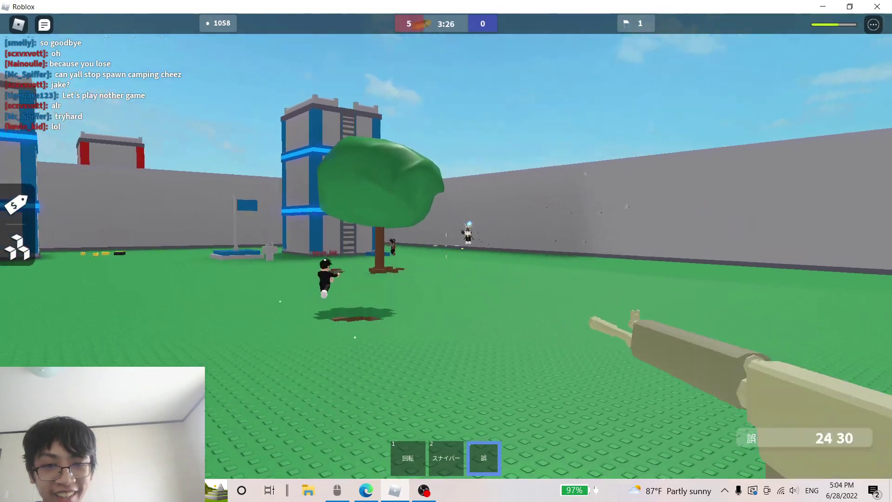
left_click(447, 246)
left_click(446, 245)
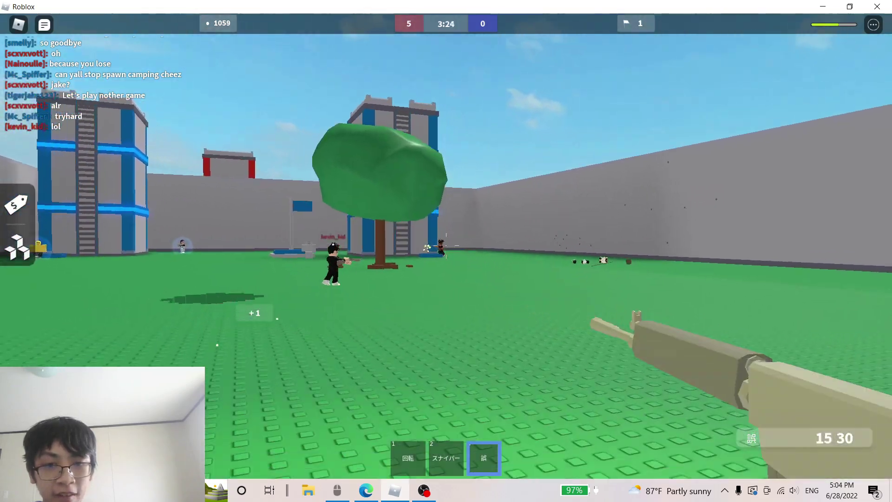
left_click(446, 246)
left_click(446, 246)
left_click(446, 246)
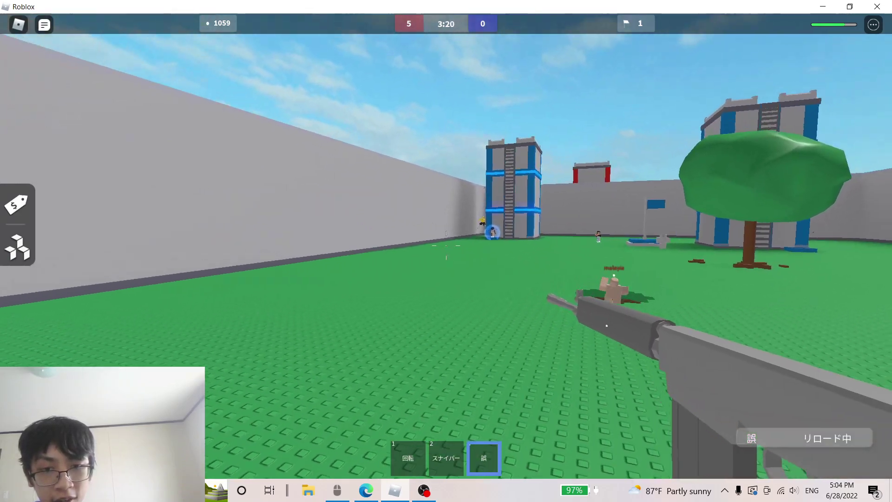
Snipe the player inside the blue shield with three scoped shots
key("2")
right_click(446, 246)
left_click(446, 246)
right_click(446, 246)
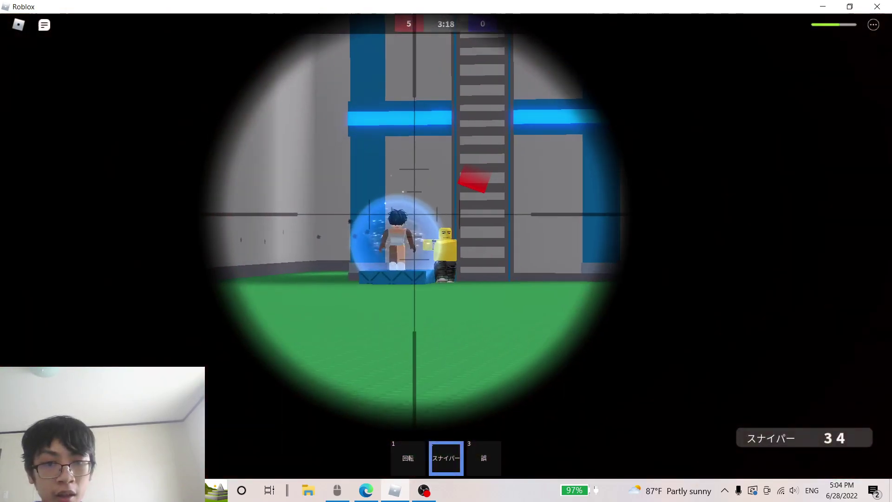
left_click(446, 246)
right_click(446, 245)
left_click(446, 245)
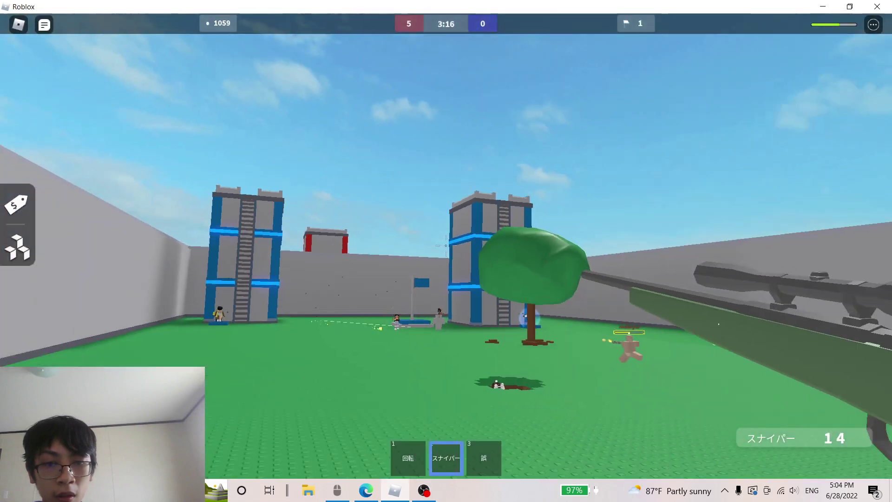
right_click(446, 246)
Empty a rifle magazine at the enemies ahead
key("3")
left_click(446, 252)
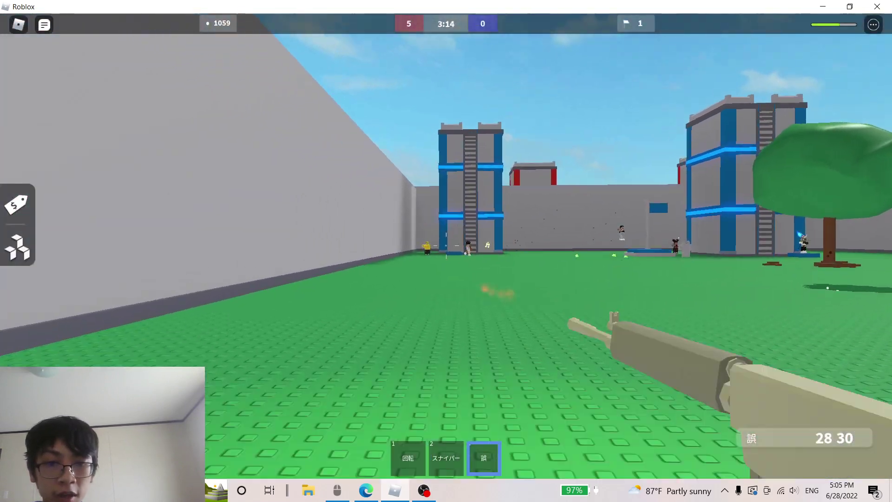
left_click(446, 251)
left_click(446, 251)
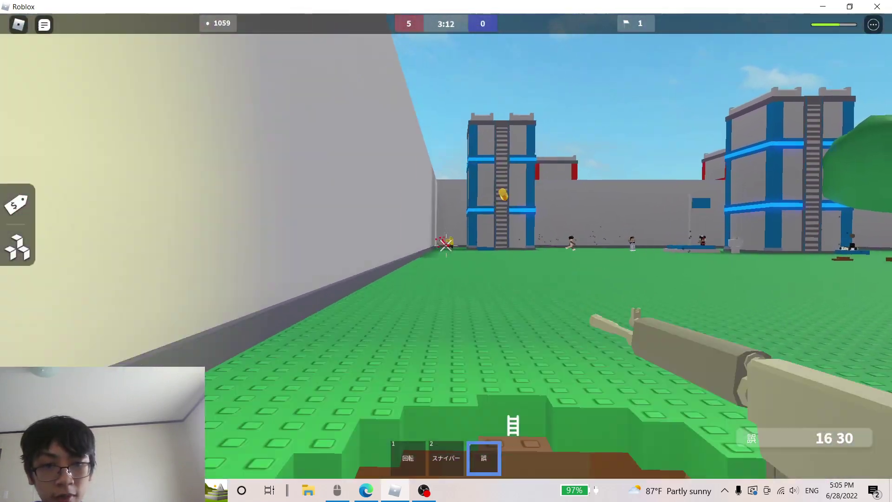
left_click(446, 252)
left_click(447, 251)
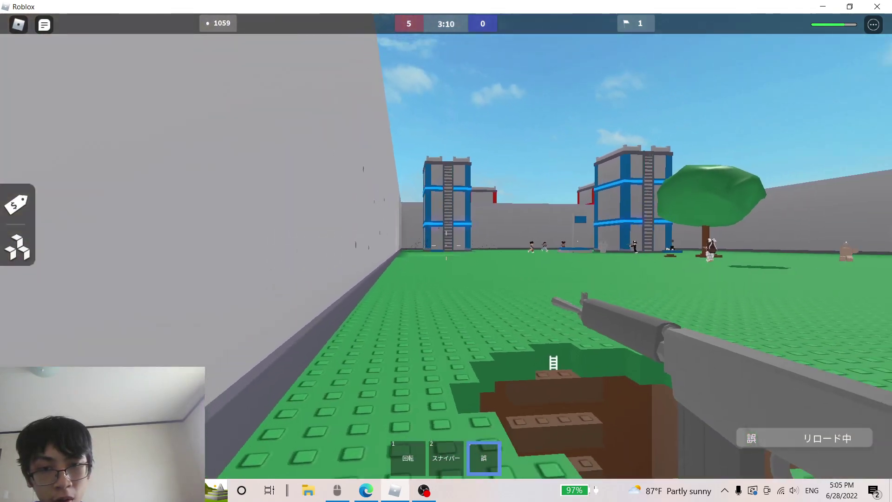
Snipe the blue players guarding their flag
key("2")
right_click(447, 251)
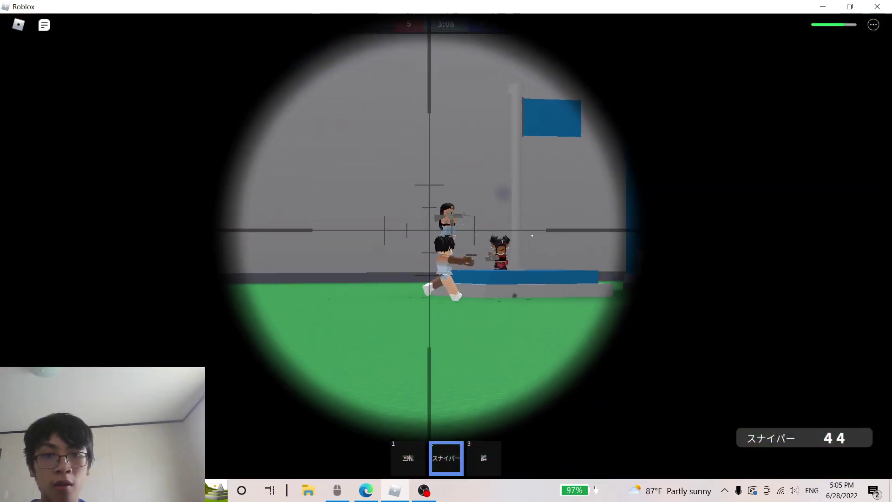
left_click(446, 251)
left_click(446, 252)
right_click(445, 247)
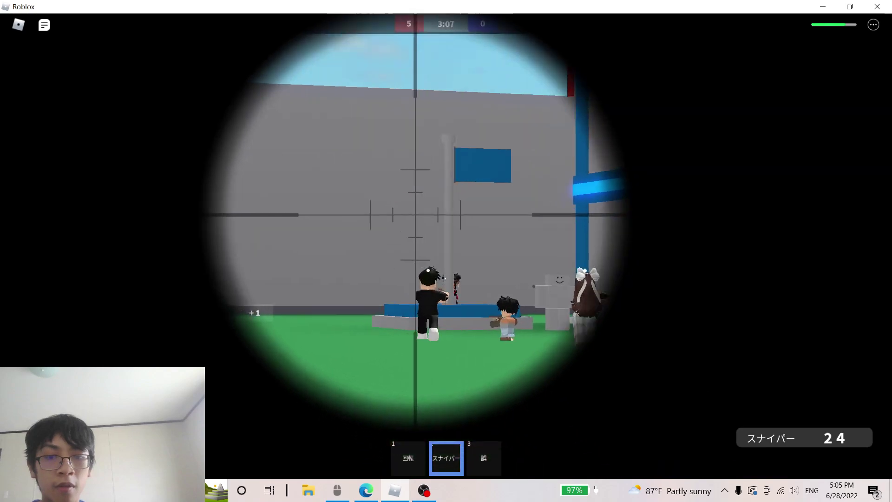
left_click(447, 246)
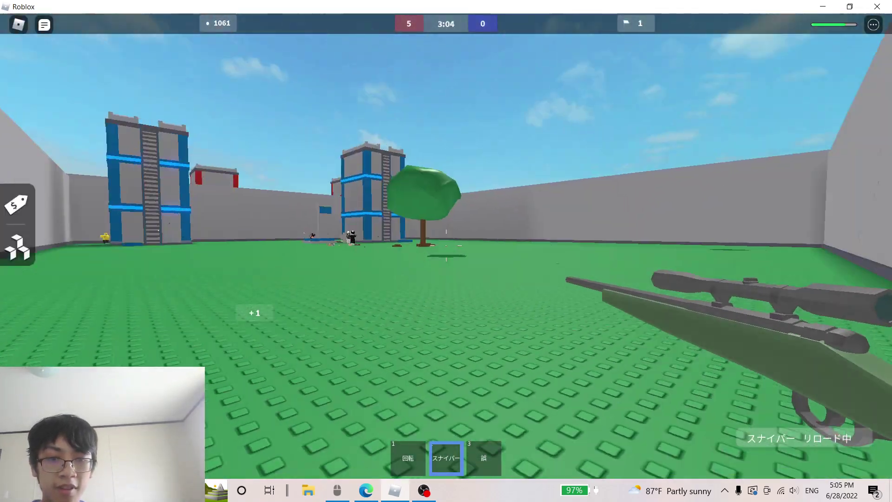
Fire the rifle toward the blue building, then scope in with the sniper
key("3")
left_click(446, 246)
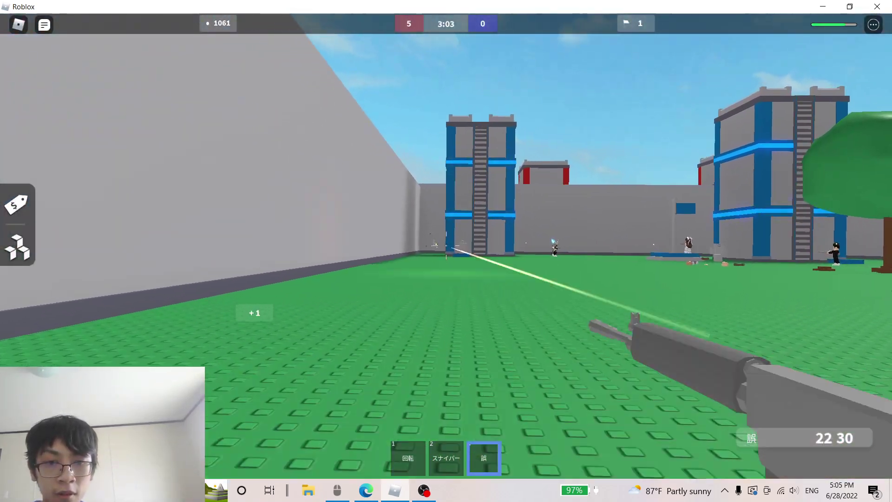
left_click(446, 248)
left_click(446, 247)
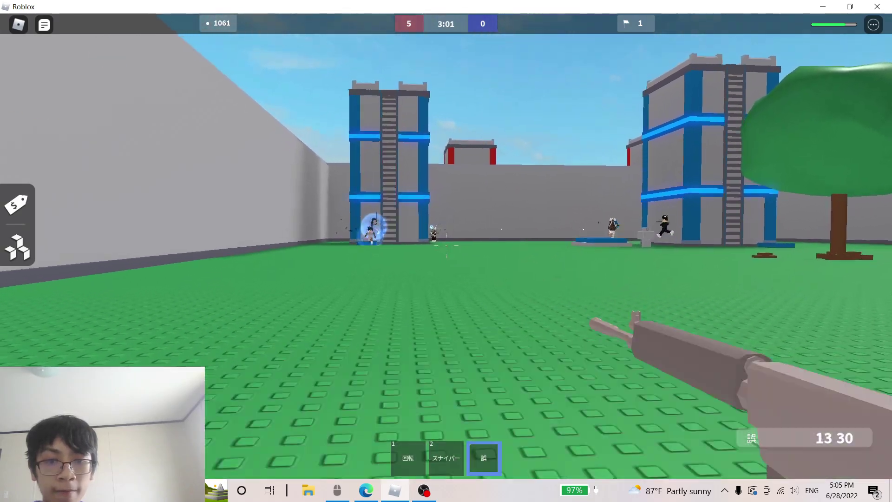
left_click(447, 246)
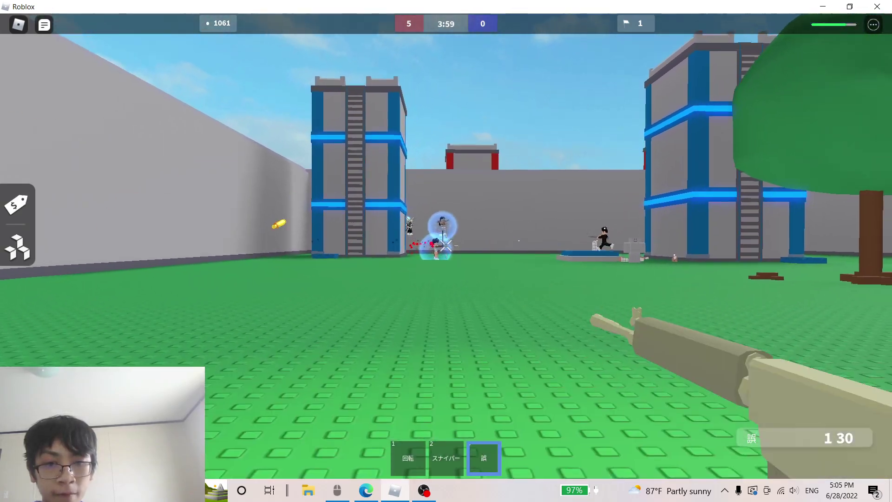
key("2")
right_click(447, 246)
Fire the remaining sniper rounds, then hit enemies on the right with the rifle
left_click(446, 245)
right_click(446, 246)
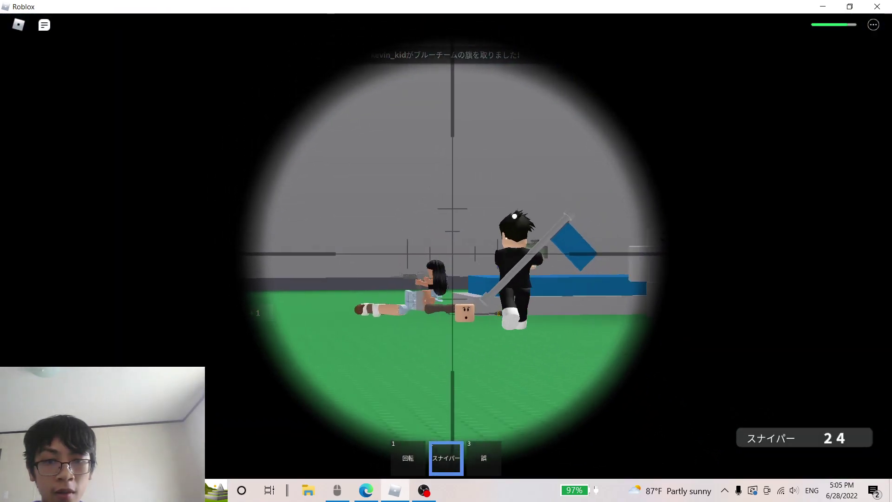
left_click(443, 235)
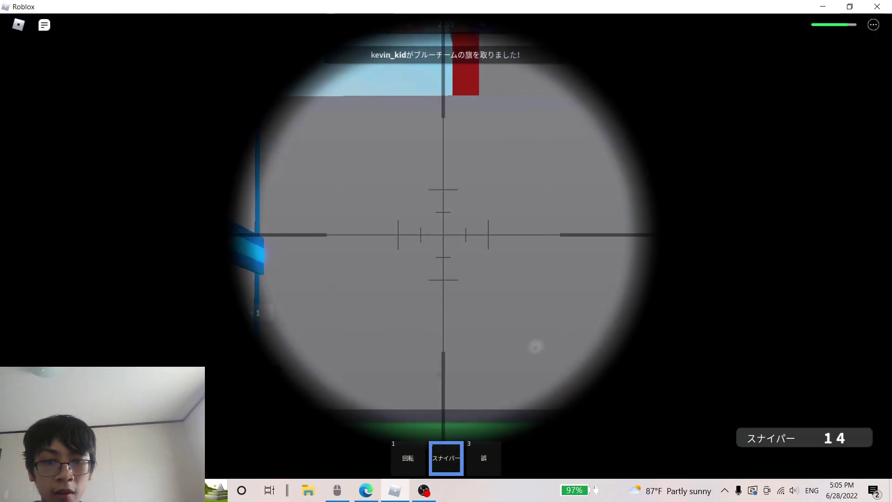
left_click(446, 246)
key("3")
left_click(446, 246)
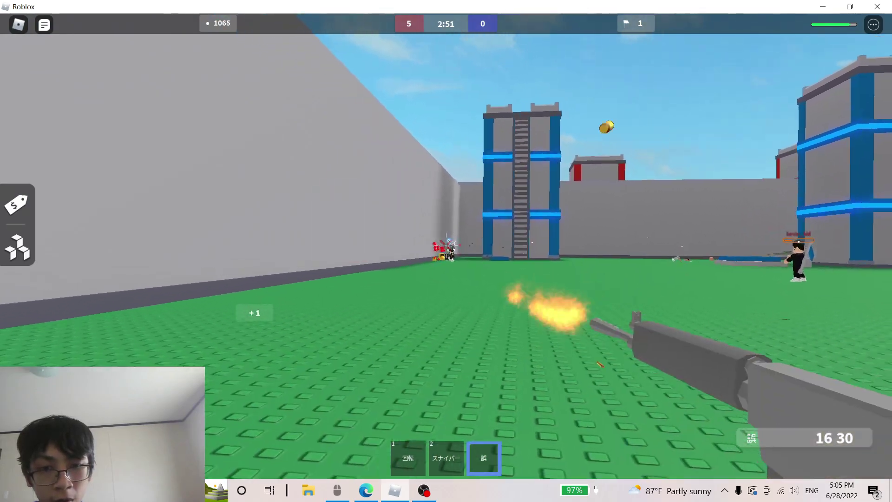
left_click(446, 246)
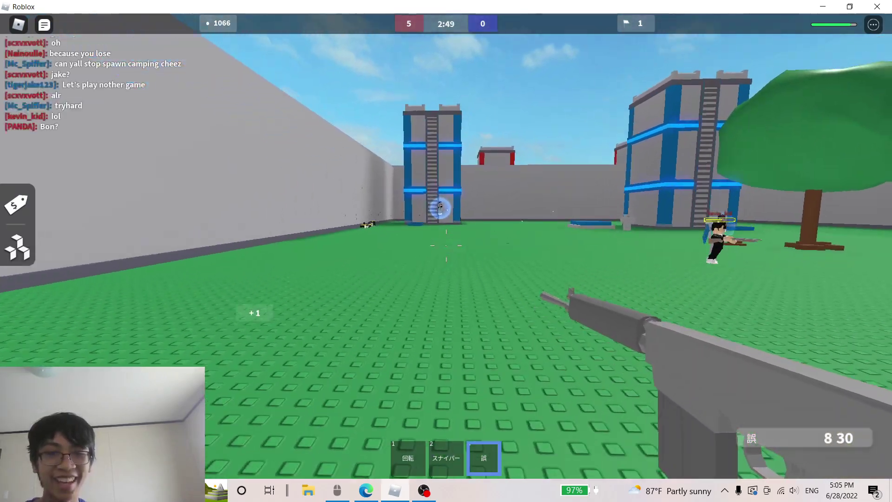
left_click(447, 245)
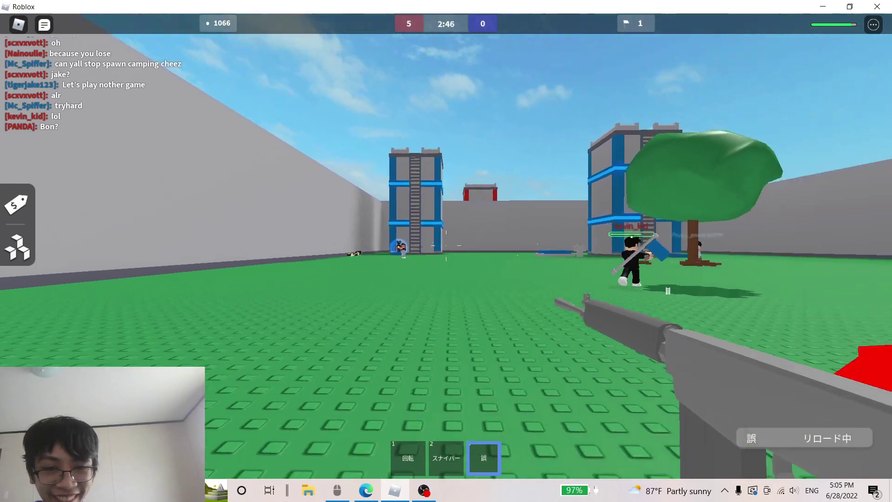
Snipe the enemy by the tree and other blue targets through the scope
key("2")
right_click(446, 245)
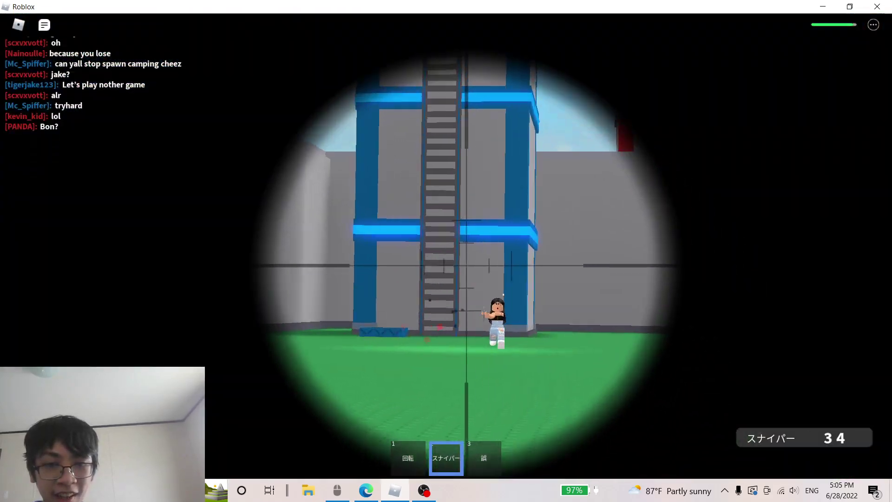
left_click(446, 245)
right_click(446, 245)
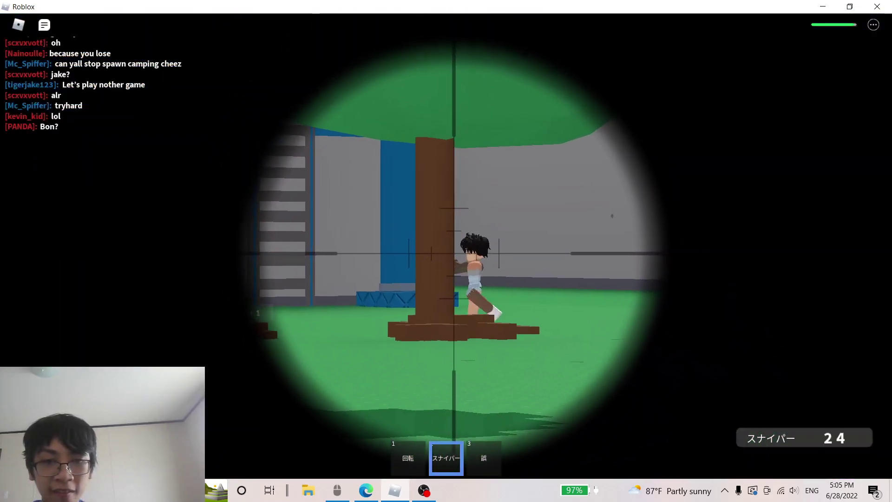
left_click(447, 245)
right_click(446, 246)
right_click(446, 246)
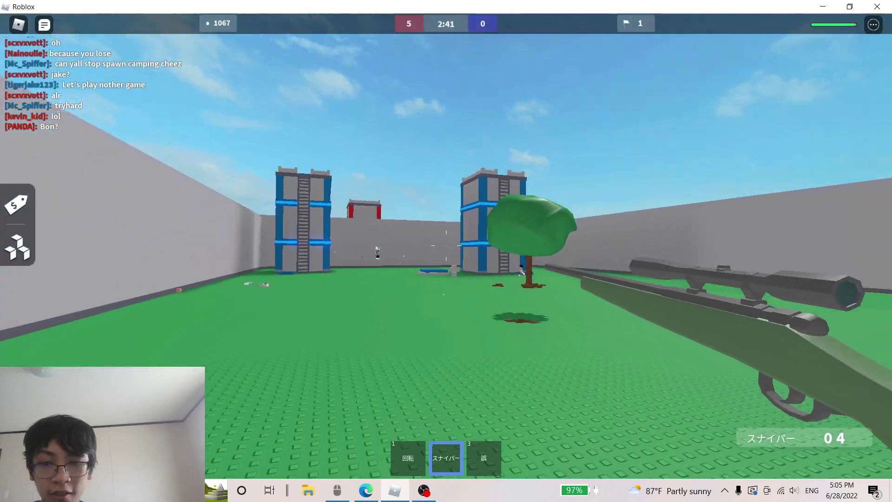
Empty the rifle at an enemy and finish them off for a point
key("3")
left_click(447, 245)
left_click(447, 246)
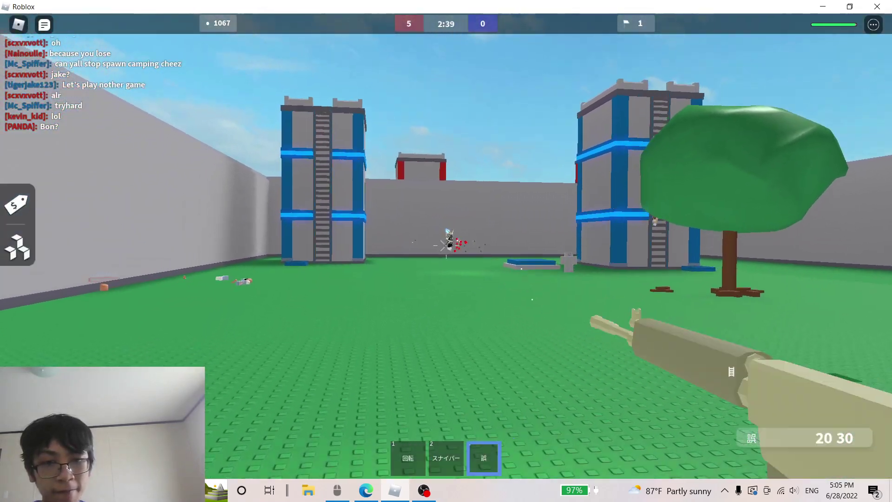
left_click(446, 246)
left_click(446, 246)
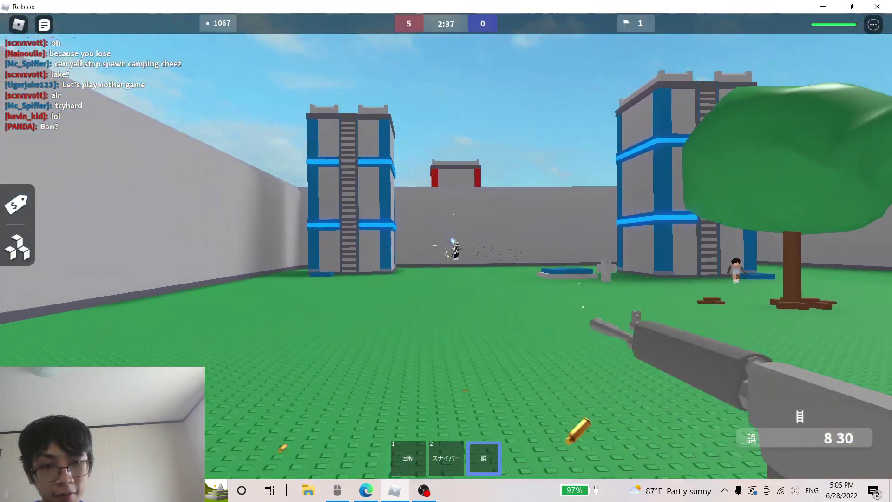
left_click(447, 246)
left_click(447, 245)
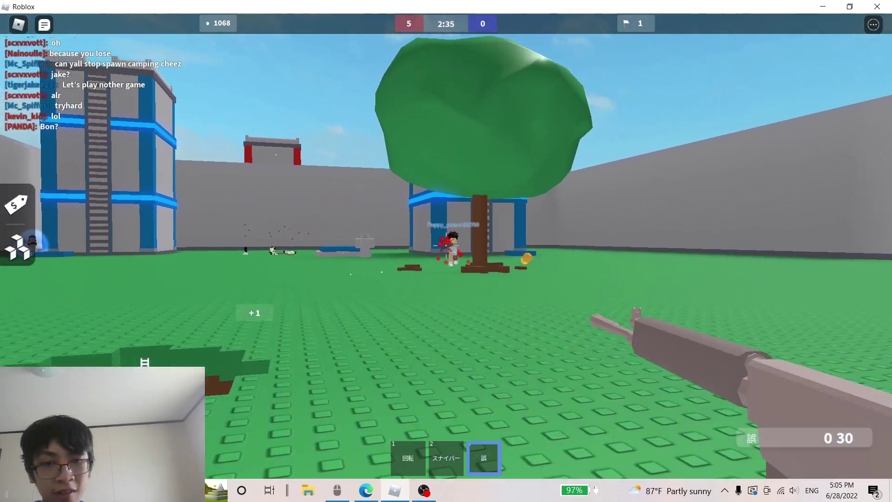
Snipe blue players near the tower until the sniper is empty
key("2")
right_click(446, 246)
left_click(446, 245)
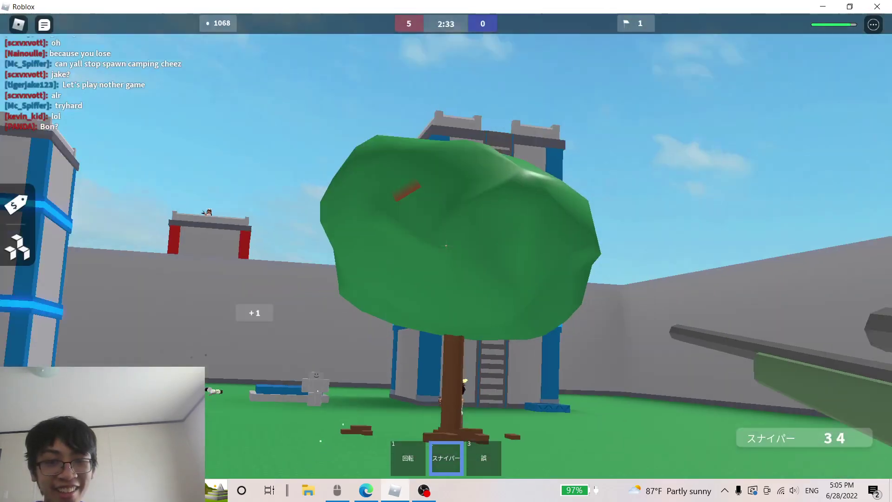
right_click(446, 246)
left_click(446, 246)
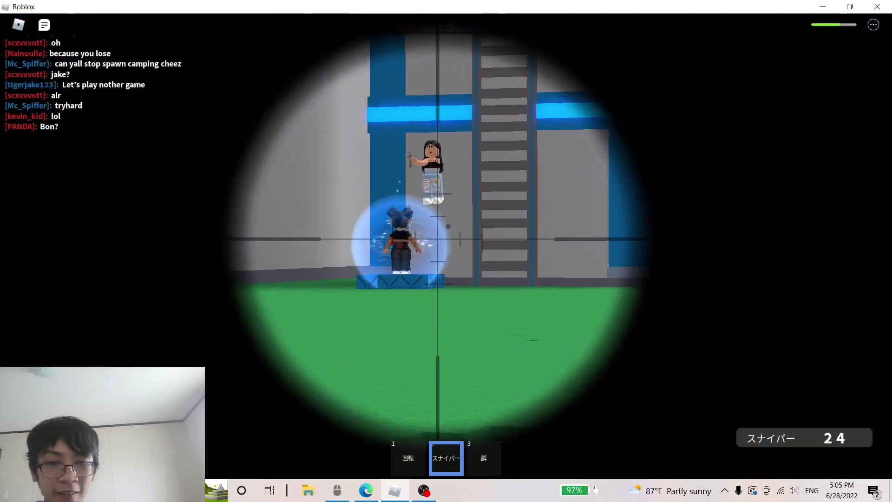
left_click(446, 245)
right_click(447, 246)
left_click(446, 246)
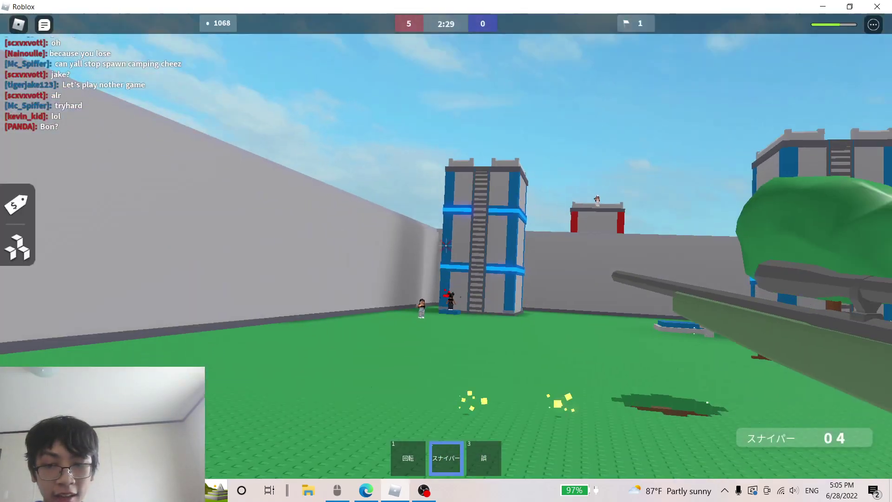
Fire the rifle at enemies by the wall and near the tree
key("3")
left_click(446, 246)
left_click(446, 246)
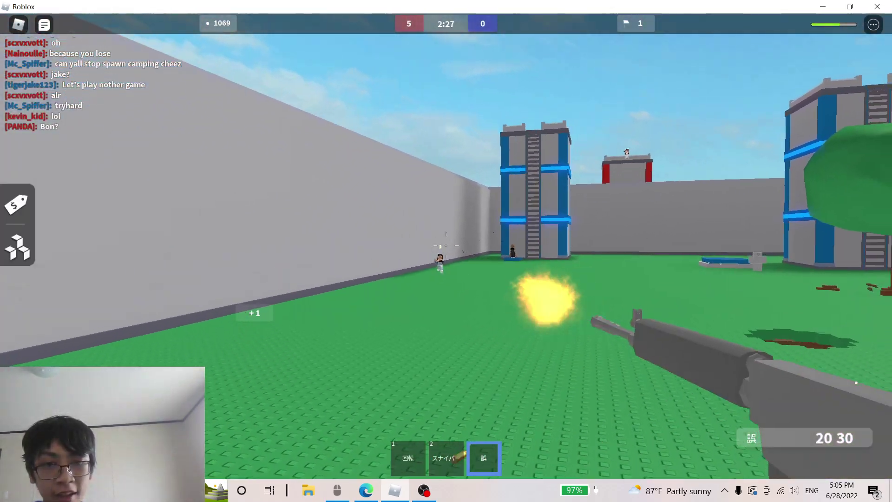
left_click(446, 245)
left_click(446, 245)
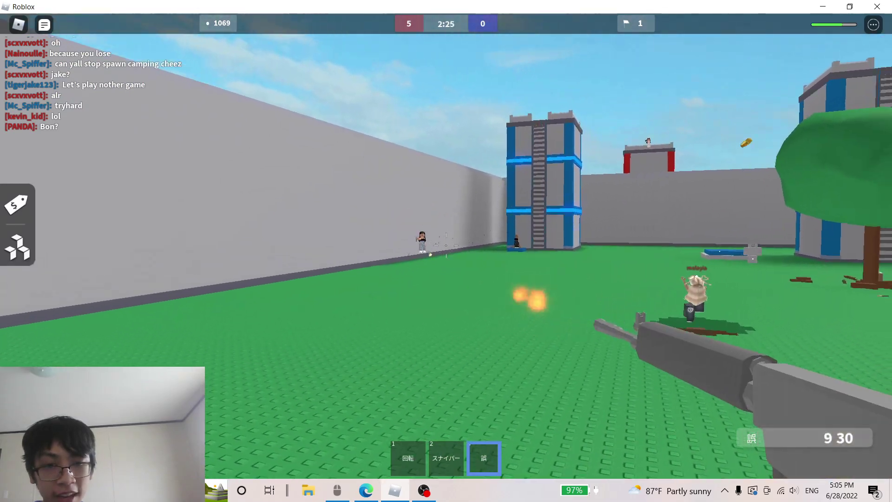
left_click(446, 246)
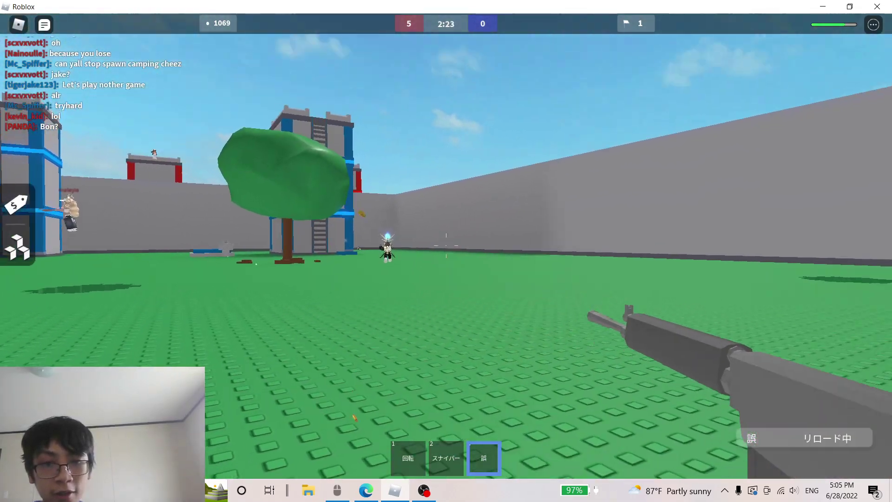
Snipe the blue player while the rifle reloads, using every sniper round
key("2")
right_click(446, 246)
left_click(447, 245)
right_click(447, 246)
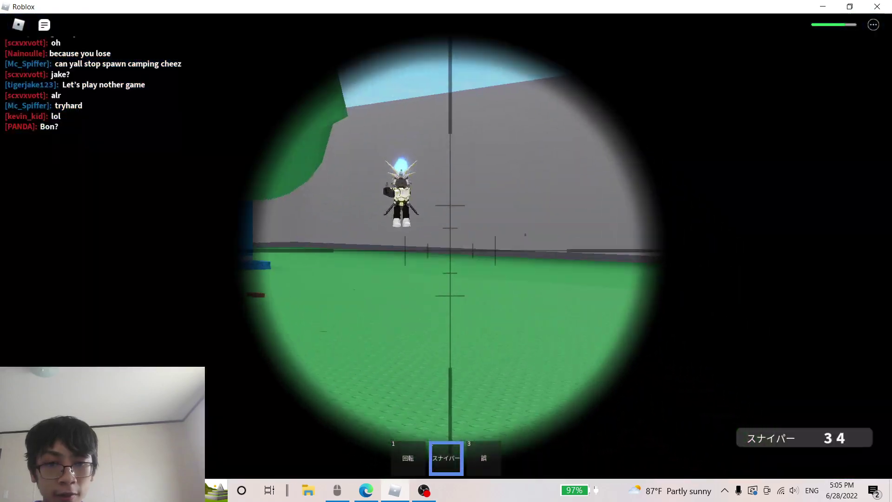
left_click(447, 245)
right_click(446, 245)
left_click(446, 245)
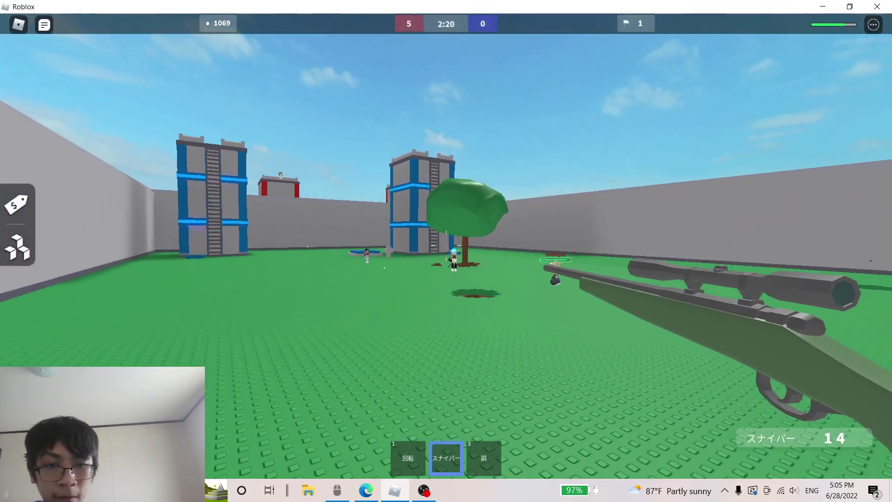
right_click(447, 246)
left_click(447, 245)
Finish off an enemy with rifle fire for a point
key("3")
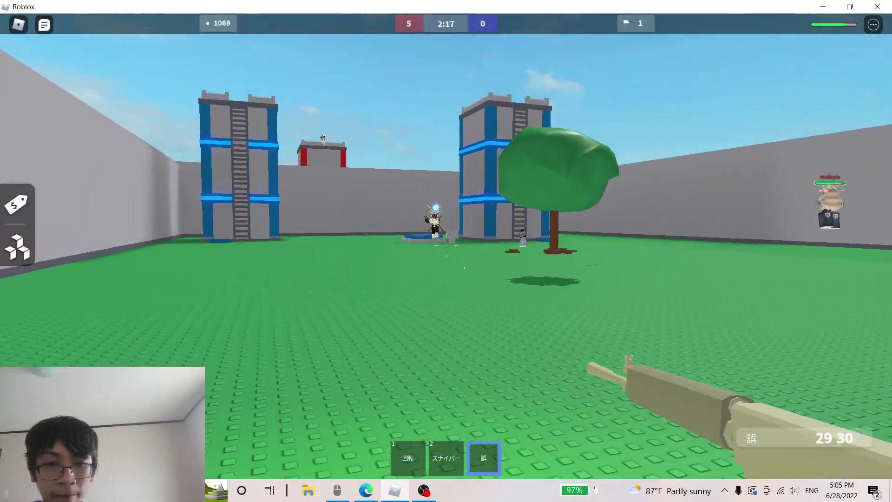
left_click(446, 246)
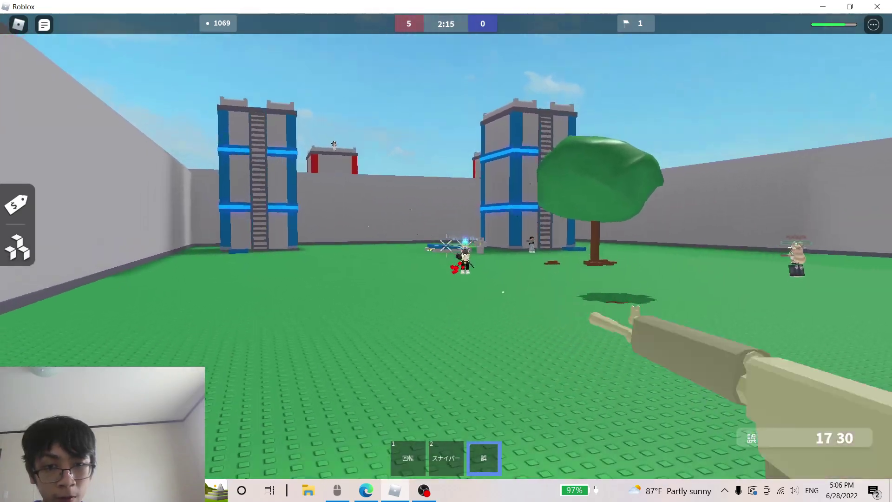
left_click(503, 292)
left_click(503, 292)
left_click(495, 340)
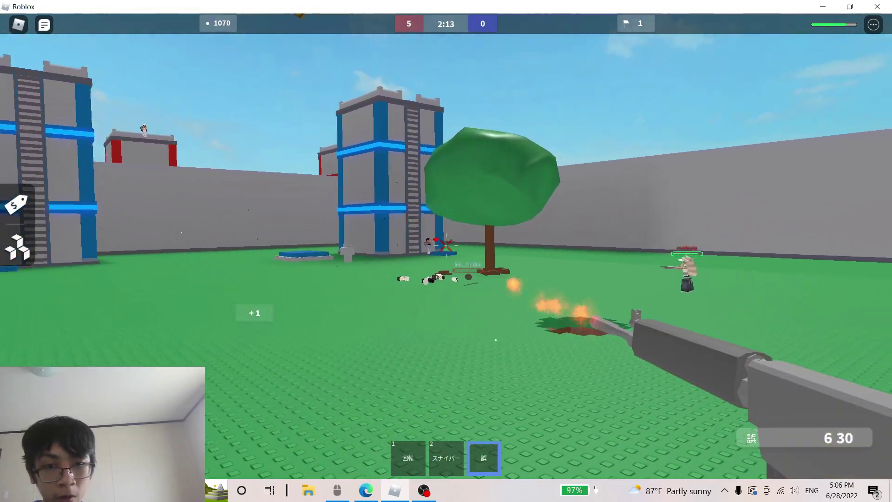
Snipe the player by the tree, then resume rifle fire as red reaches 6–0
key("2")
right_click(412, 211)
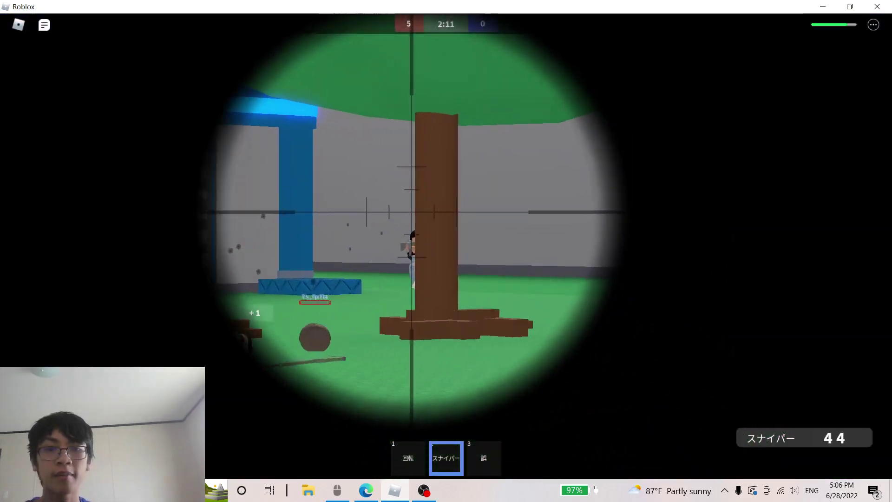
left_click(447, 245)
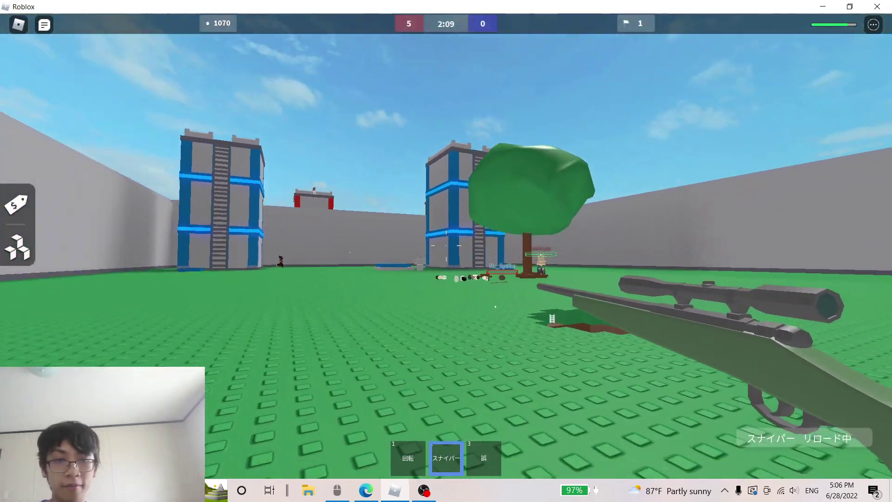
key("3")
left_click(447, 245)
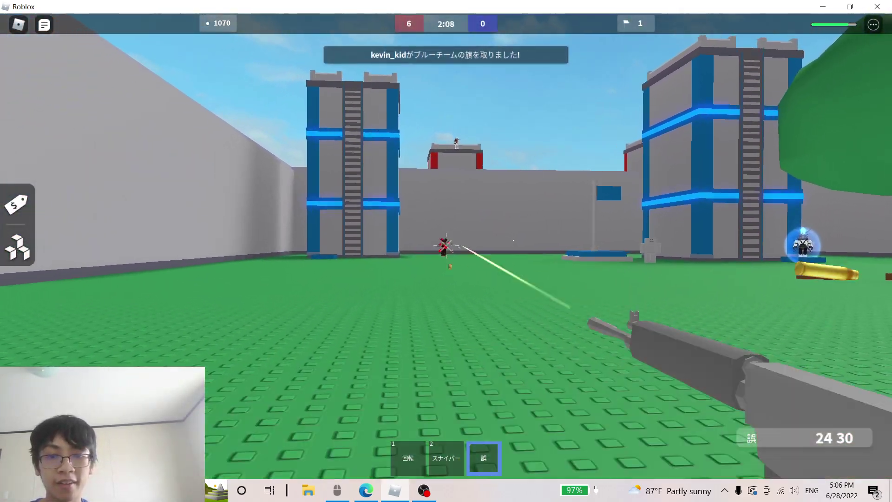
Finish off an enemy with rifle bursts and advance toward the buildings
left_click(447, 246)
left_click(447, 245)
left_click(446, 245)
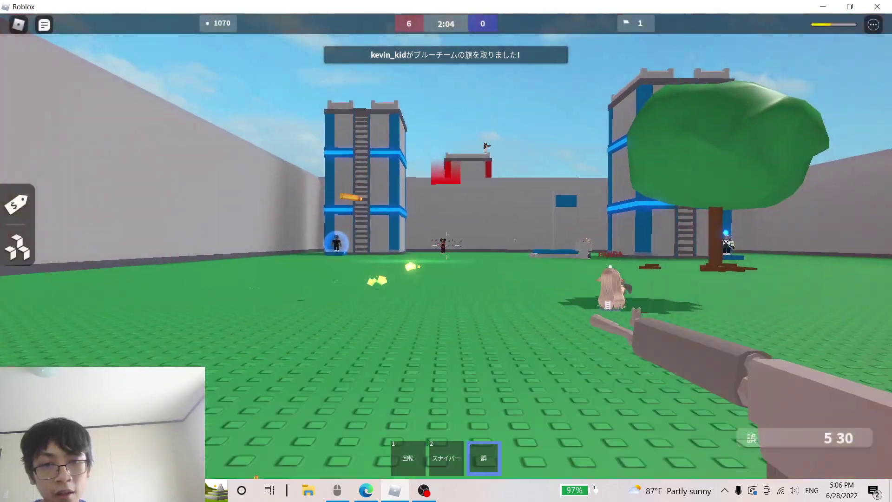
left_click(446, 246)
key("w")
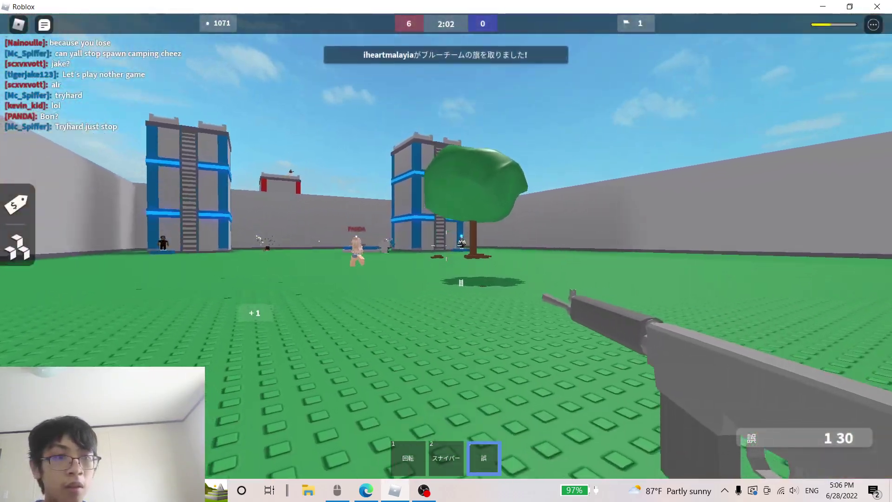
Snipe the player by the left building, then fire the rifle's last rounds
key("2")
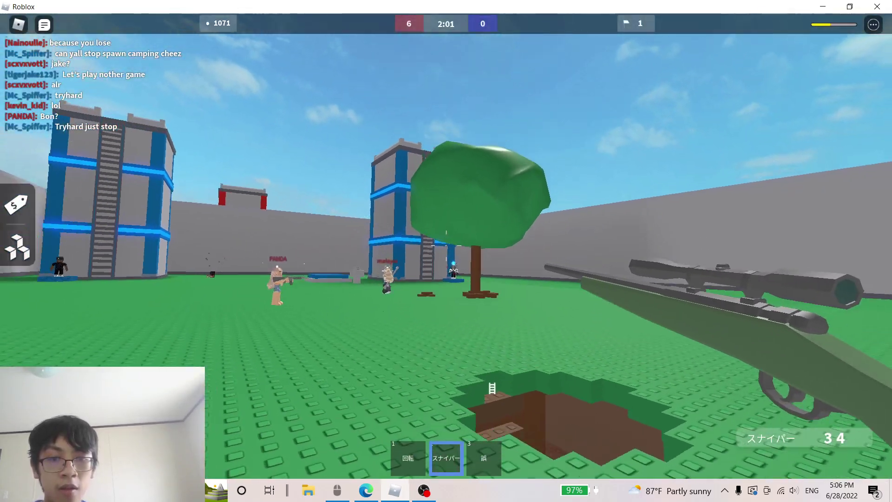
right_click(446, 246)
left_click(446, 245)
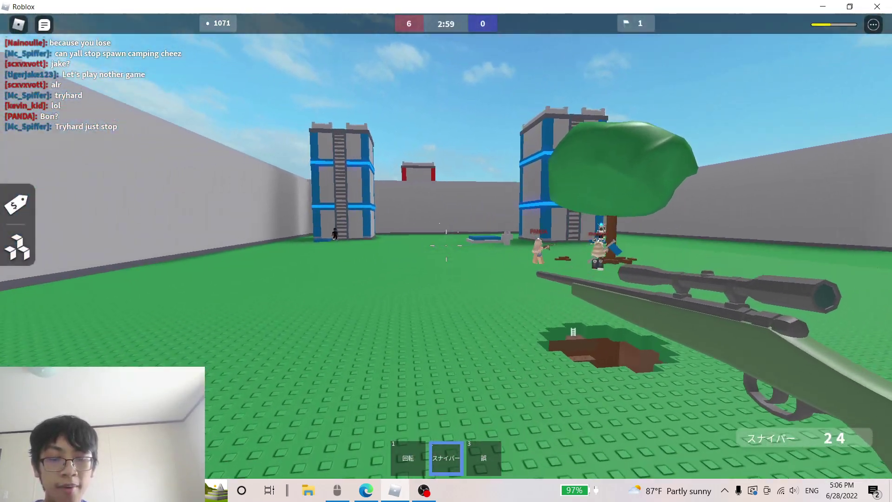
right_click(446, 246)
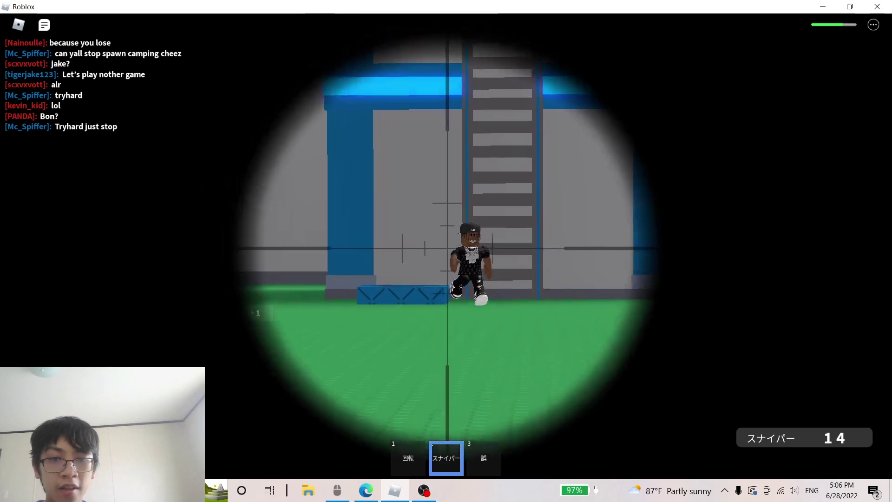
left_click(447, 246)
key("3")
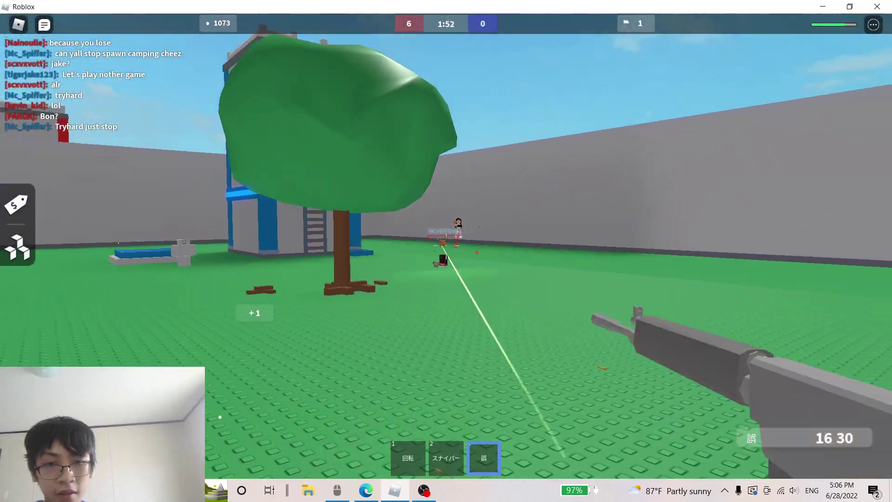
left_click_drag(447, 245, 447, 246)
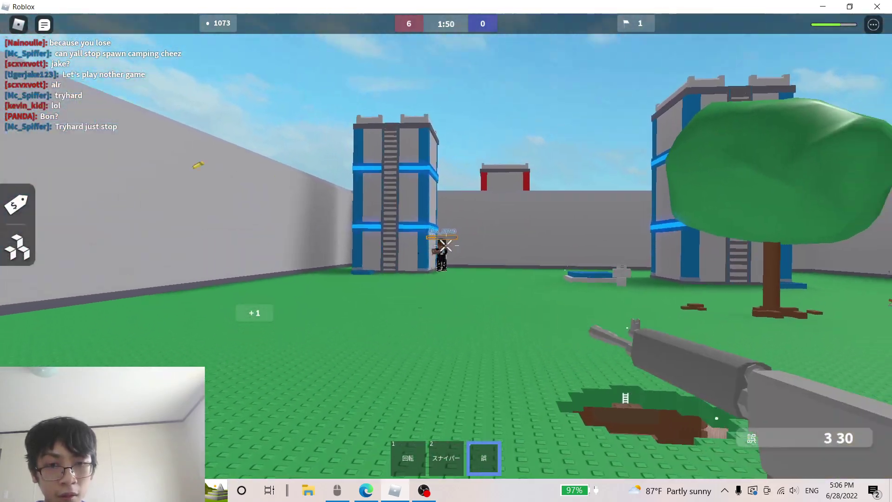
left_click(447, 245)
Take two scoped sniper shots at enemy players
key("2")
right_click(447, 245)
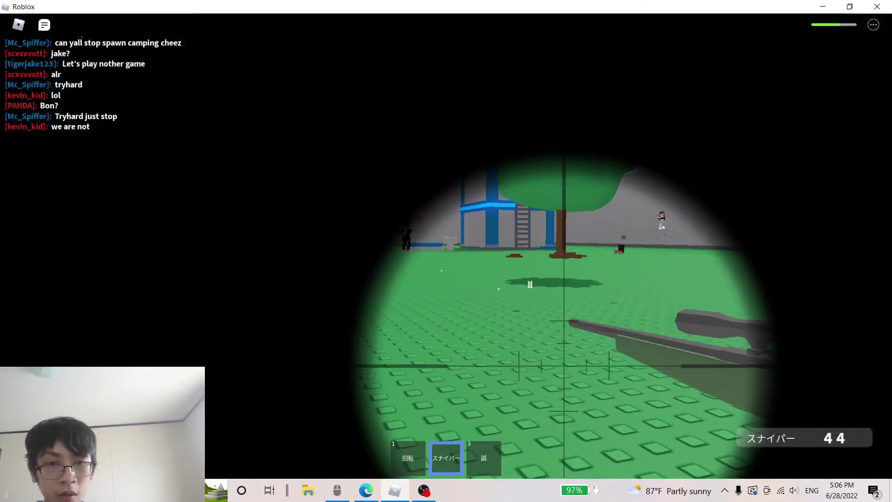
right_click(447, 246)
left_click(446, 245)
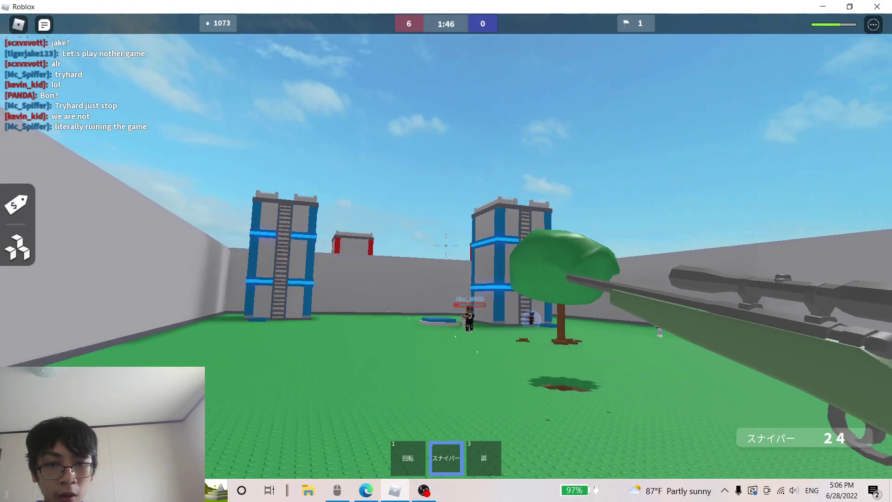
right_click(446, 246)
left_click(447, 245)
right_click(446, 245)
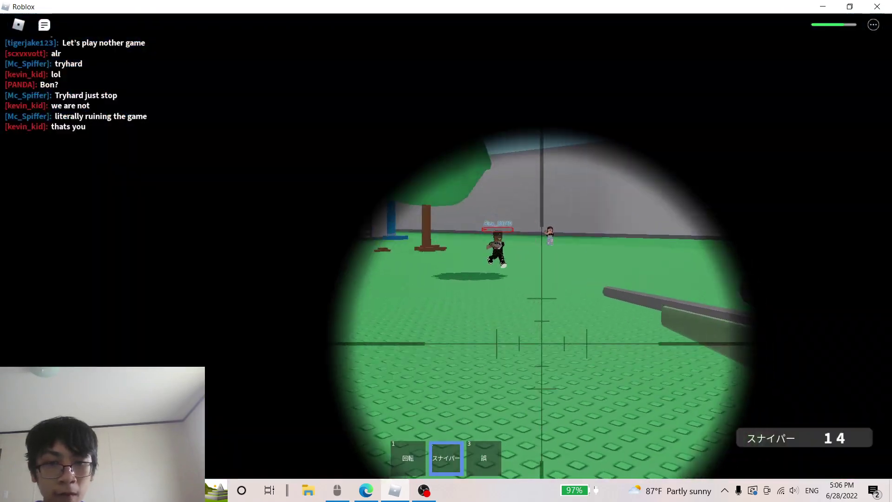
Rifle down the enemy near the tree for a point
key("3")
left_click(446, 246)
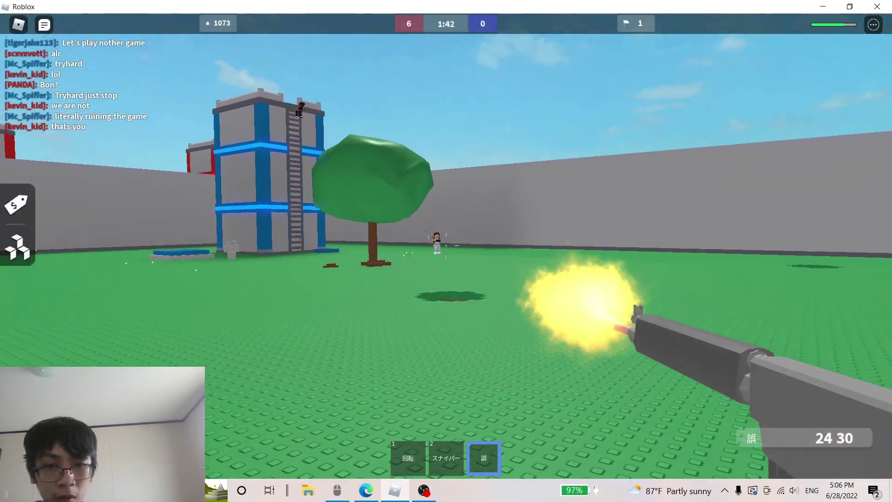
left_click(446, 246)
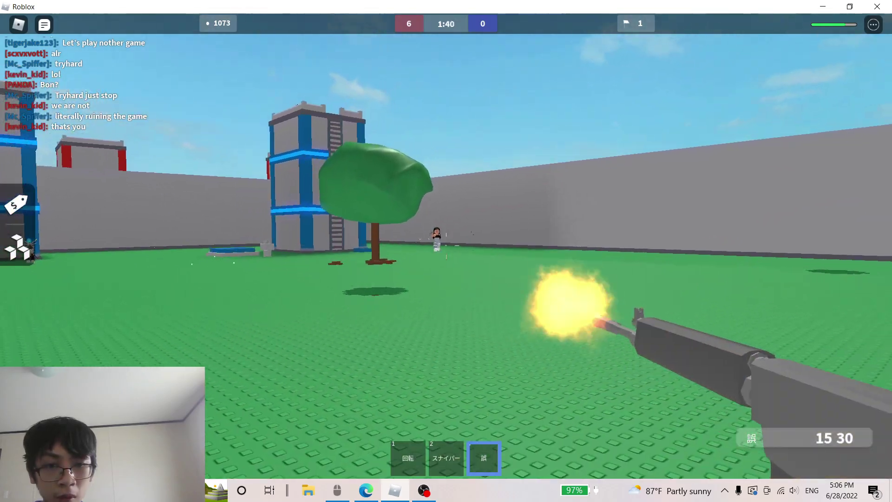
left_click(446, 246)
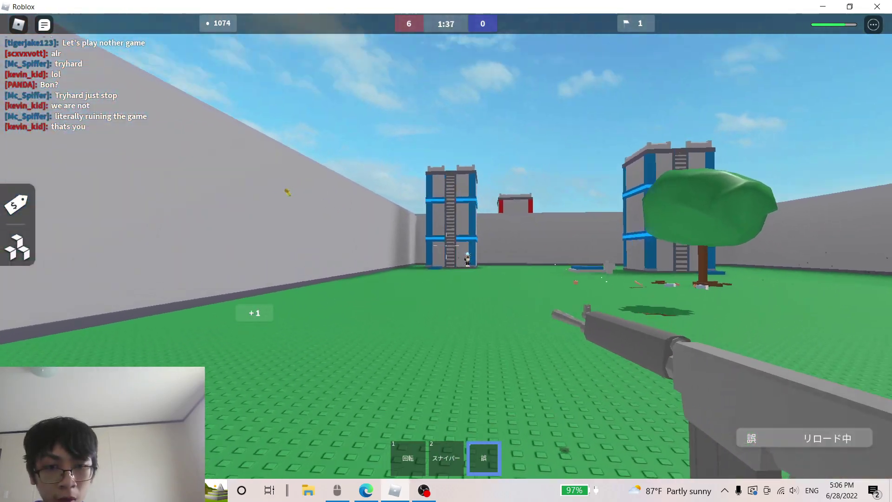
Fire two more scoped sniper shots at enemies
key("2")
right_click(446, 246)
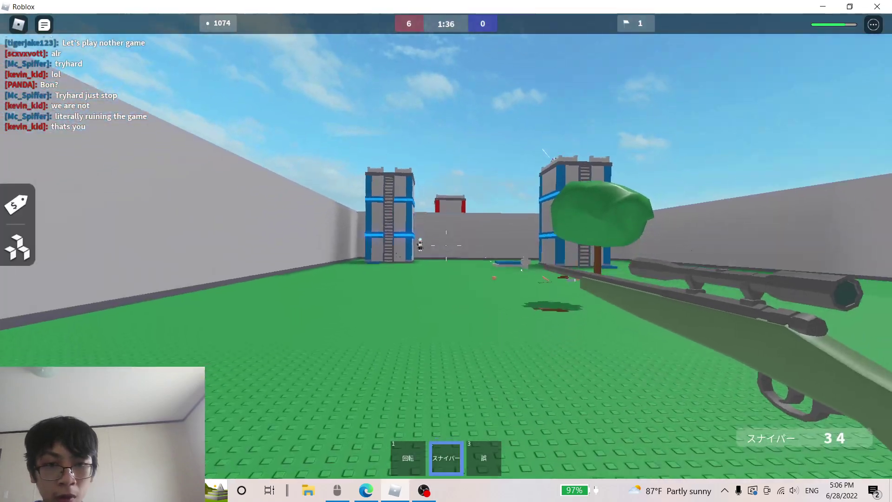
right_click(446, 246)
left_click(446, 246)
right_click(446, 246)
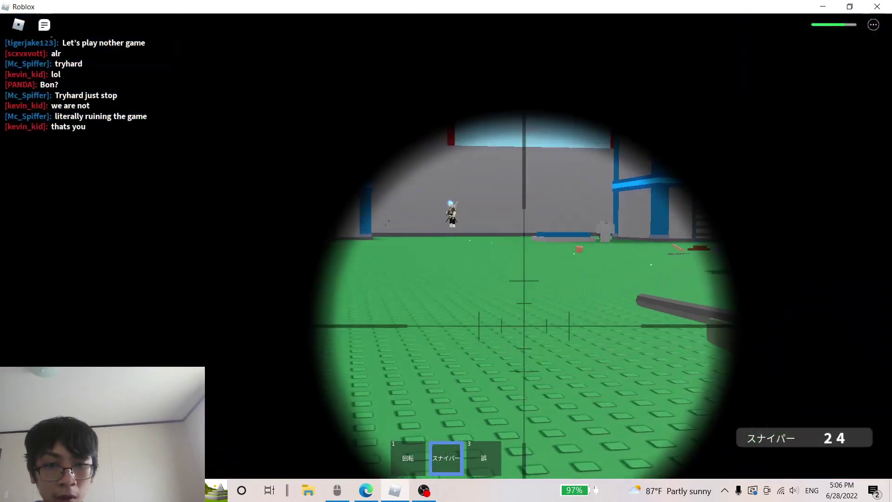
left_click(446, 245)
right_click(446, 245)
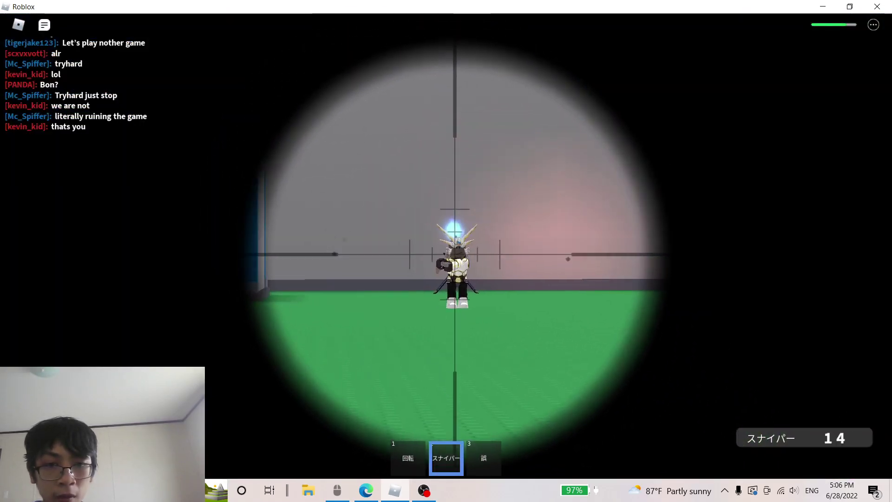
Spray rifle fire at blue players as red's lead reaches 7–0
key("3")
left_click(446, 246)
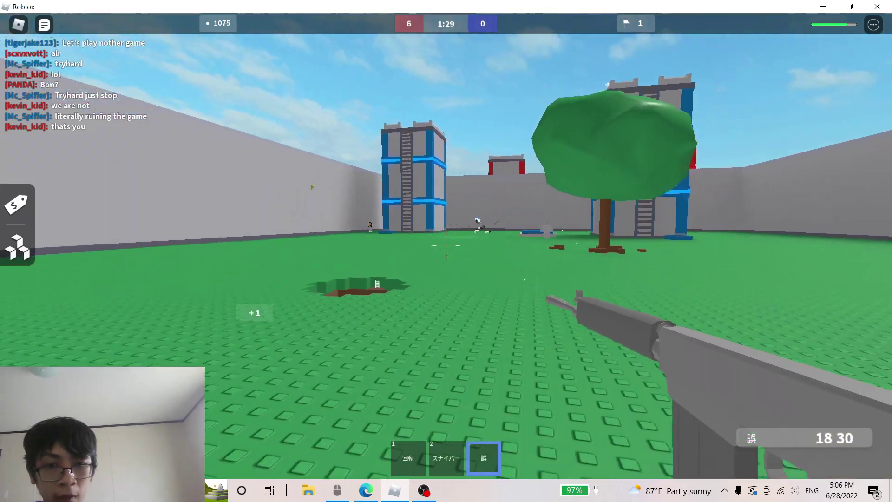
left_click(447, 245)
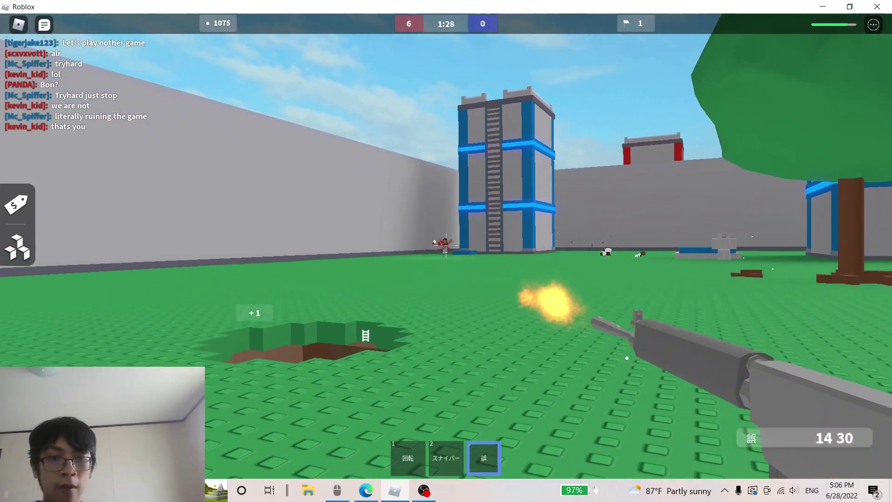
left_click(446, 245)
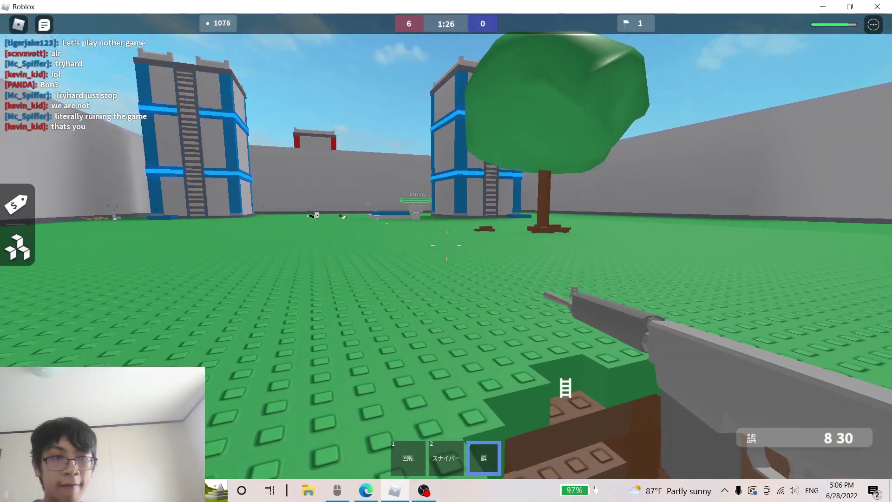
key("2")
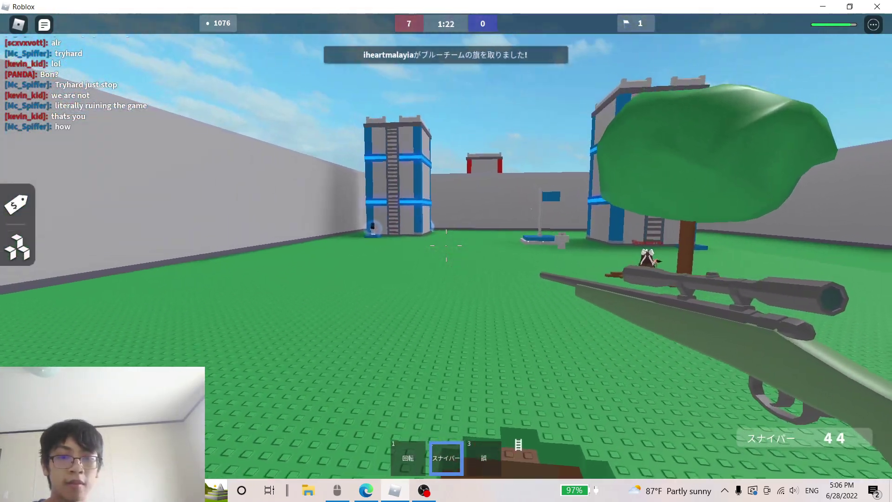
Land a scoped sniper hit toward the tower and check the team scoreboard
right_click(446, 245)
right_click(446, 245)
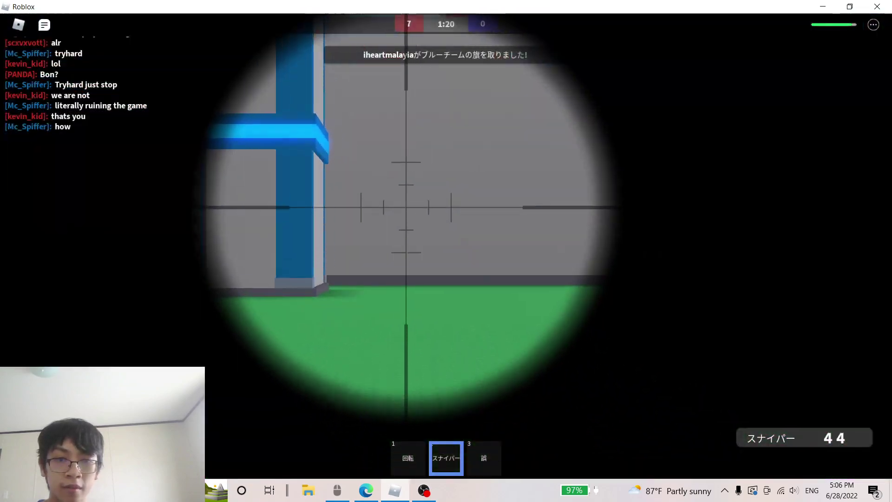
right_click(446, 246)
left_click(446, 246)
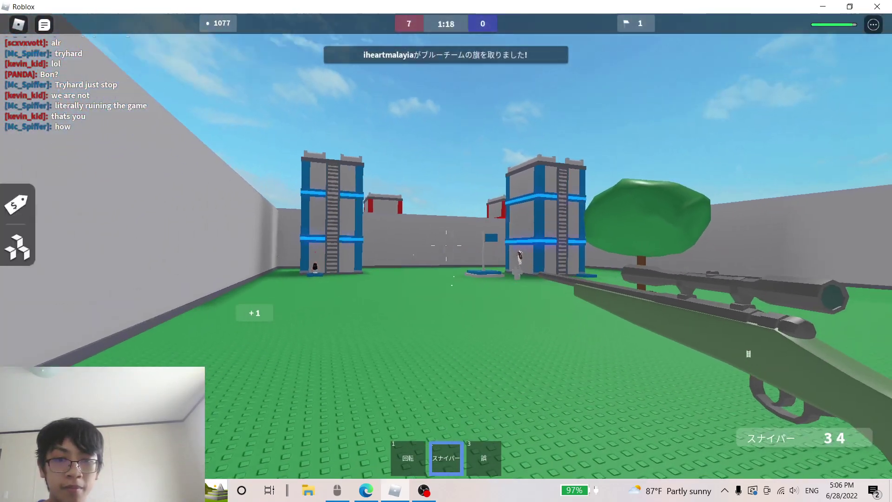
key("Tab")
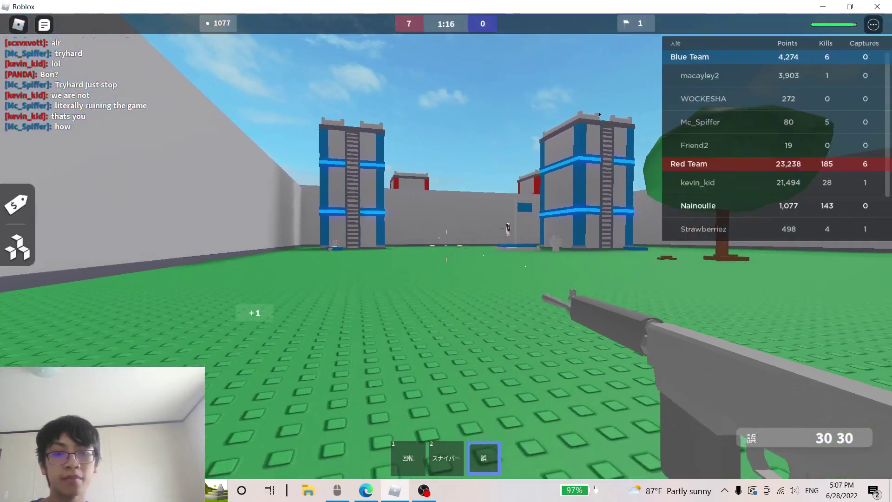
key("Tab")
Land rifle hits near the towers, reload, and snipe again for 1079 points
left_click(446, 245)
left_click(446, 245)
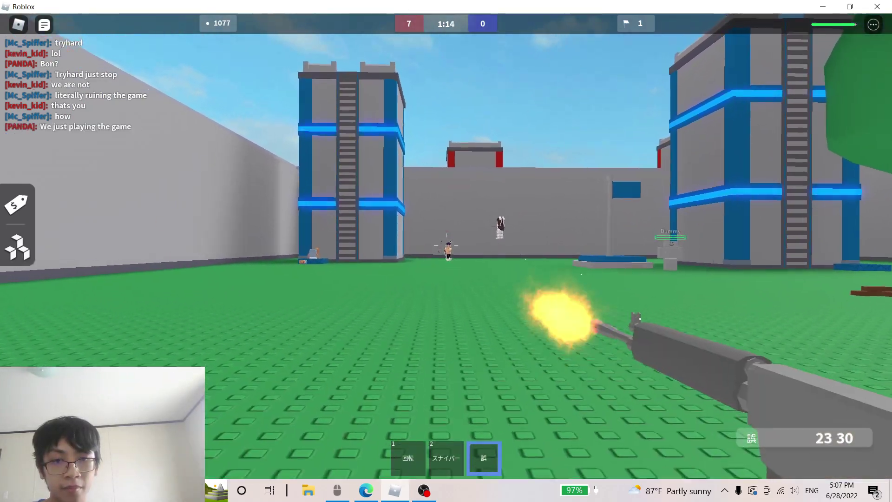
key("r")
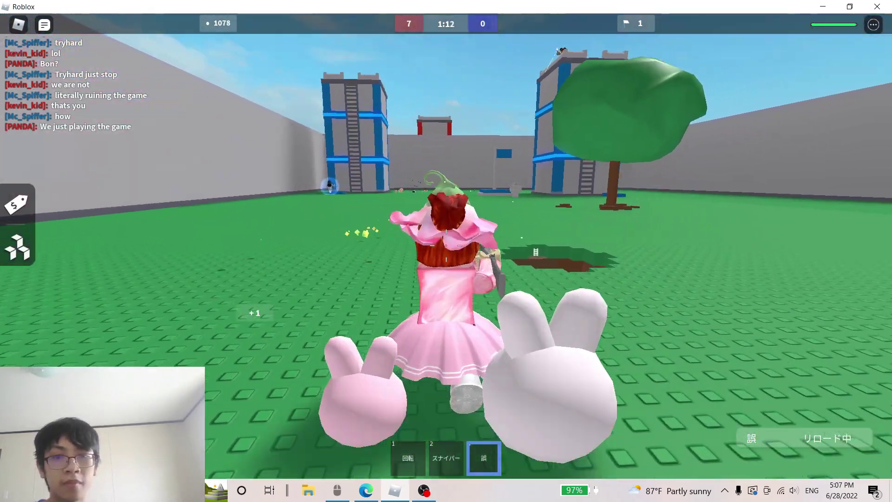
key("2")
right_click(447, 246)
left_click(446, 246)
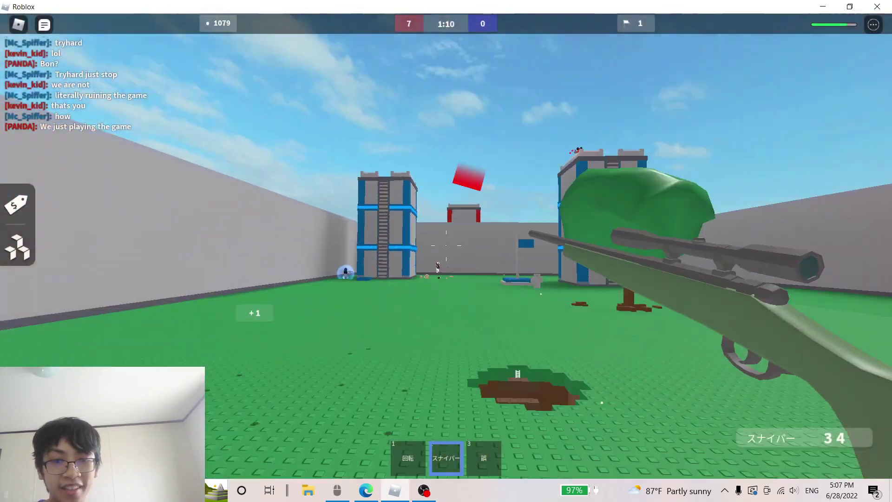
right_click(447, 246)
key("2")
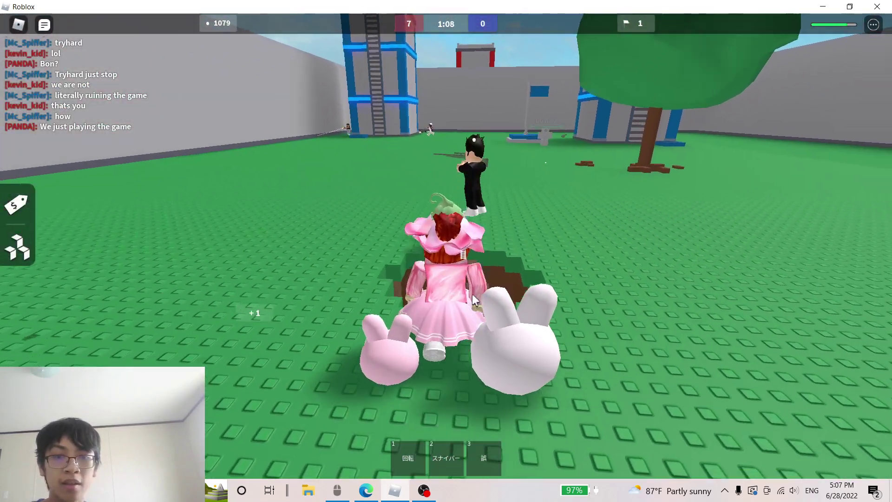
Post a chat message saying the other team is too easy to try hard against
key("slash")
type("you guys are too")
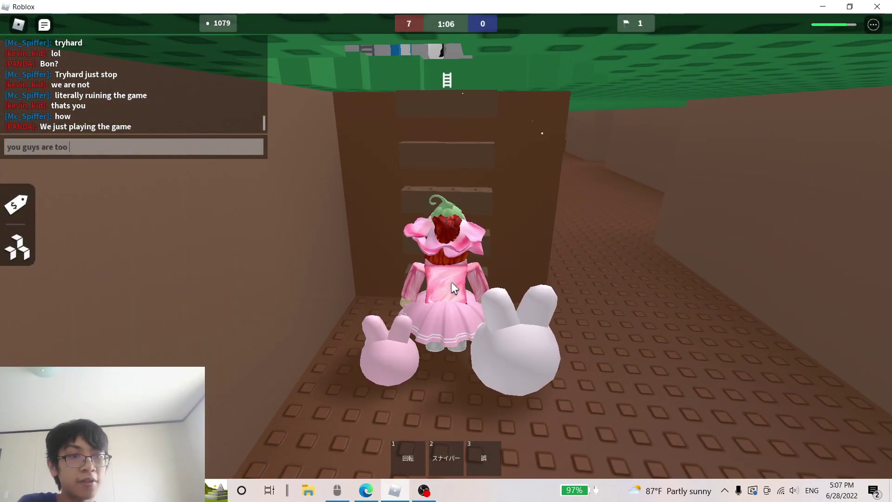
type(" easy to t")
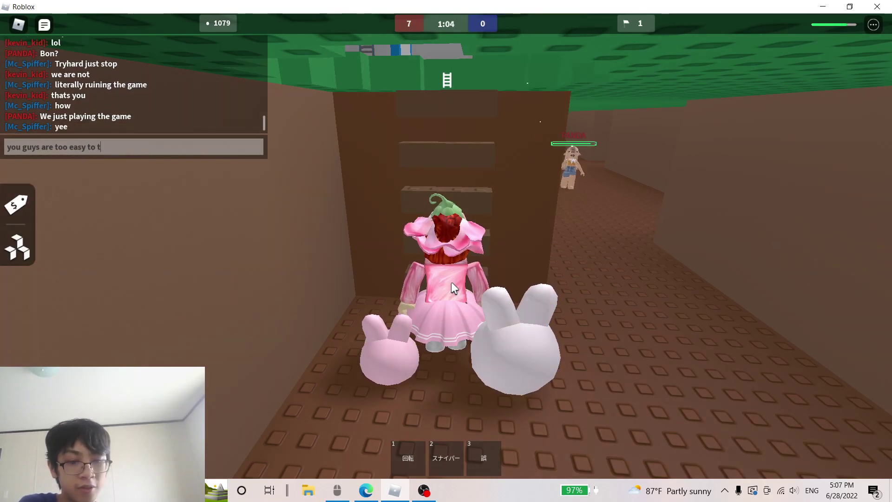
type("ry hard")
key("Return")
Spray rifle fire while turning left, then check the team scoreboard
key("3")
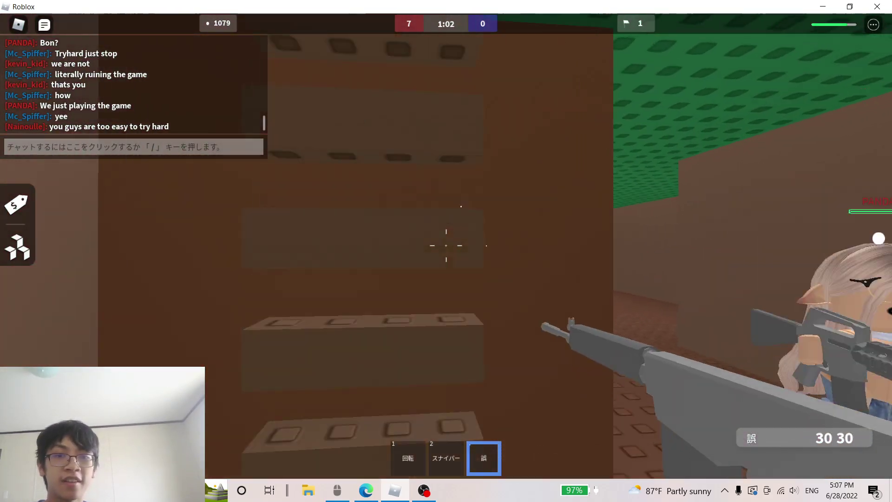
left_click(446, 245)
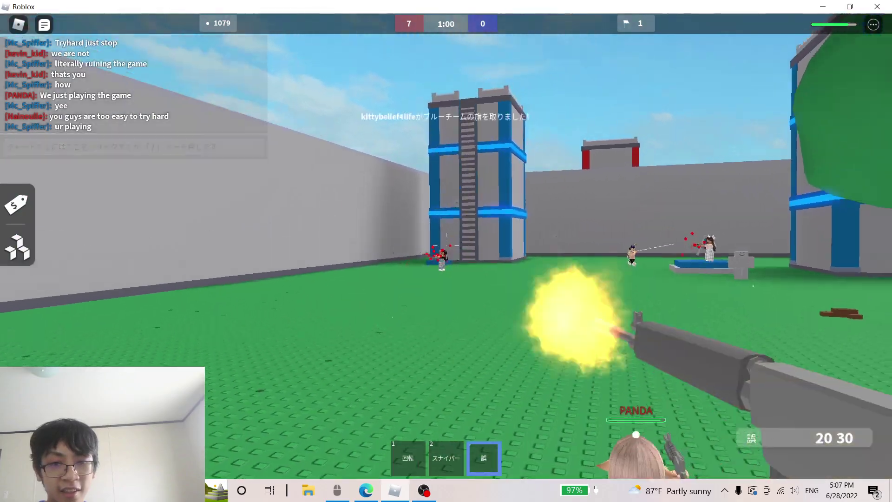
left_click_drag(446, 246, 446, 246)
key("2")
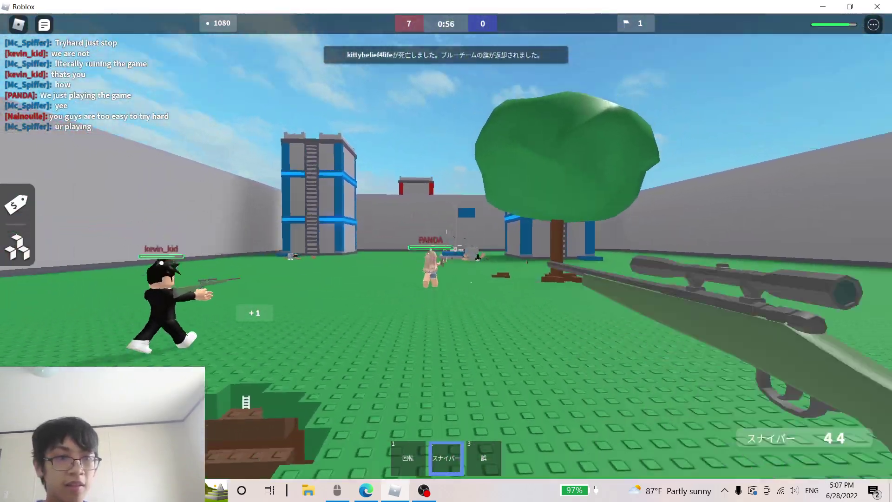
key("Tab")
key("Tab")
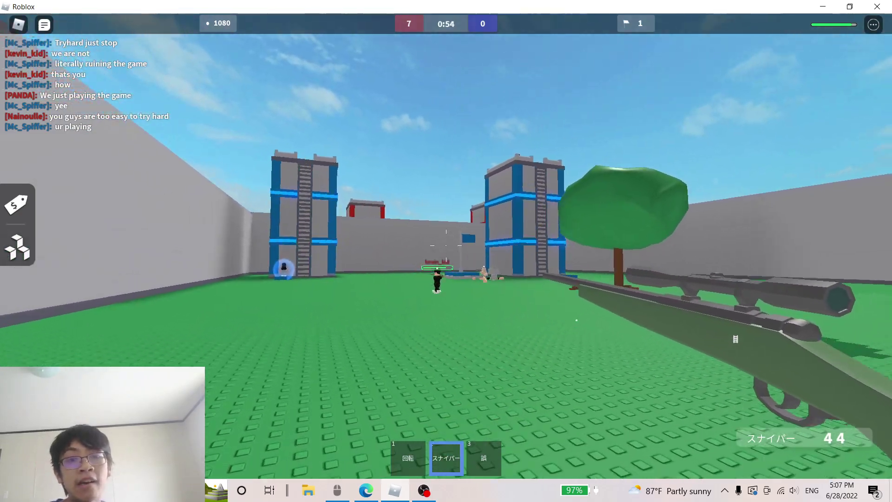
Snipe enemies by the blue building until the sniper is empty
right_click(447, 246)
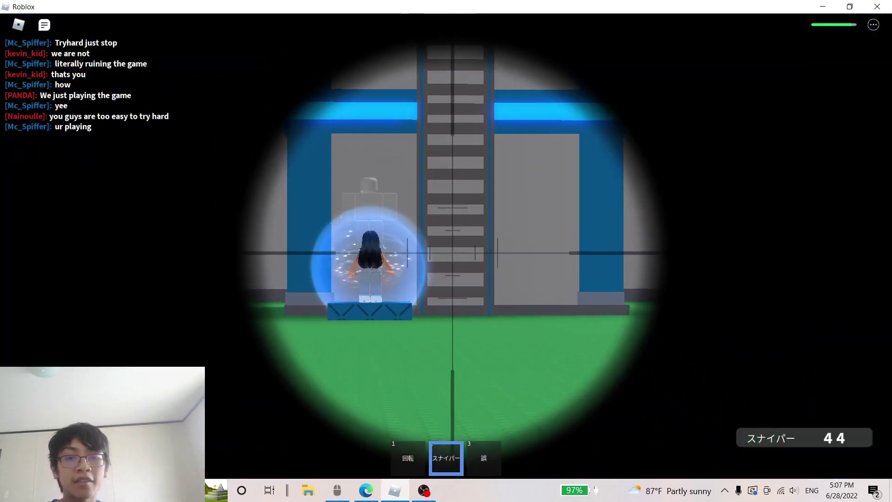
right_click(446, 245)
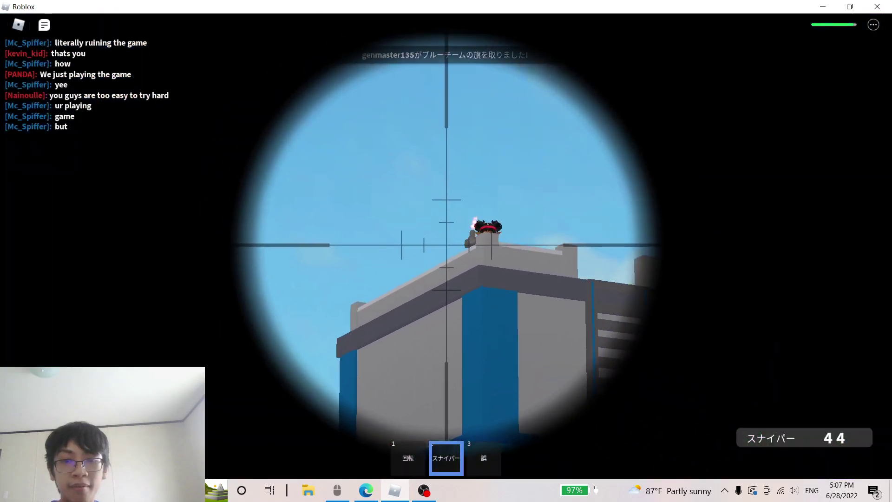
left_click(447, 245)
right_click(447, 245)
left_click(435, 235)
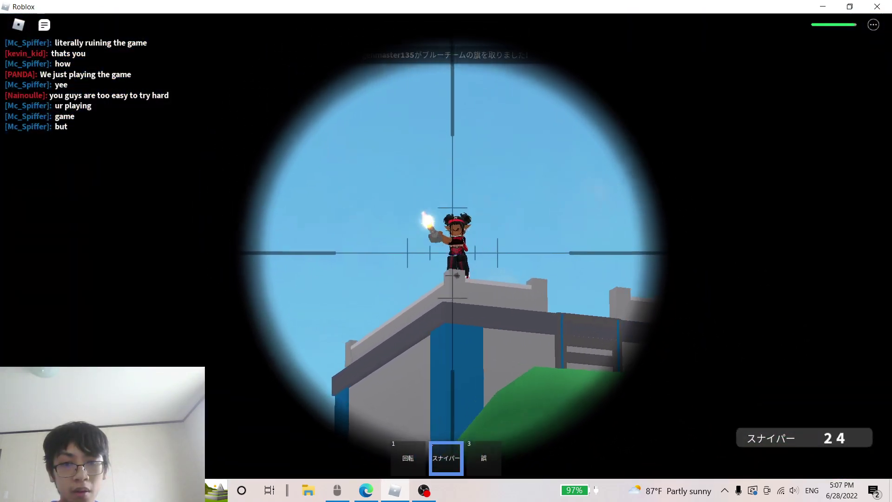
left_click(446, 245)
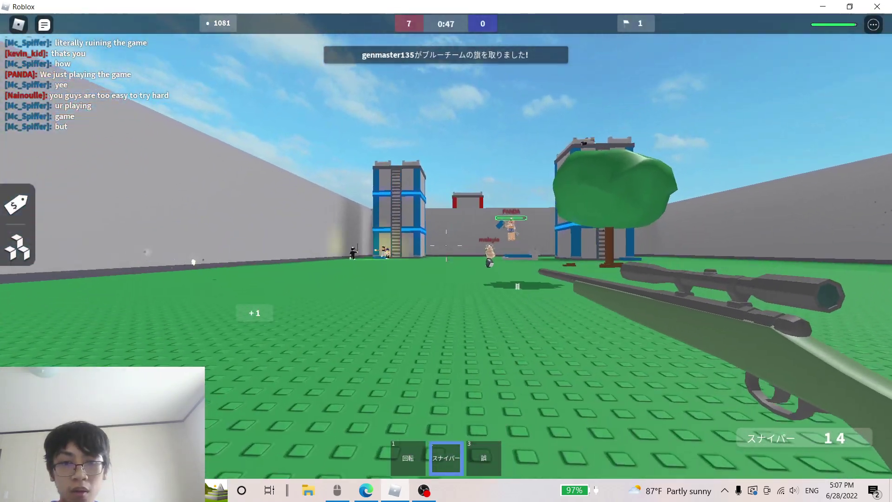
right_click(446, 246)
left_click(446, 245)
Cycle weapons and check the player list showing red ahead 7–0
key("3")
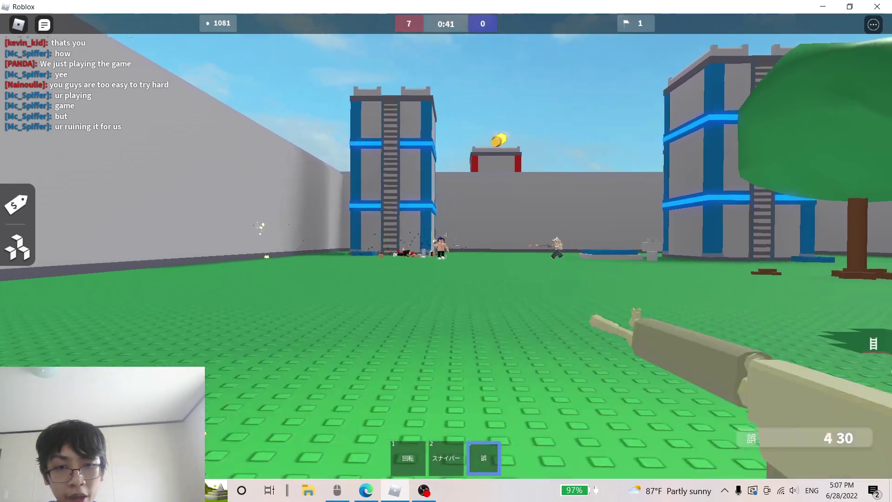
key("2")
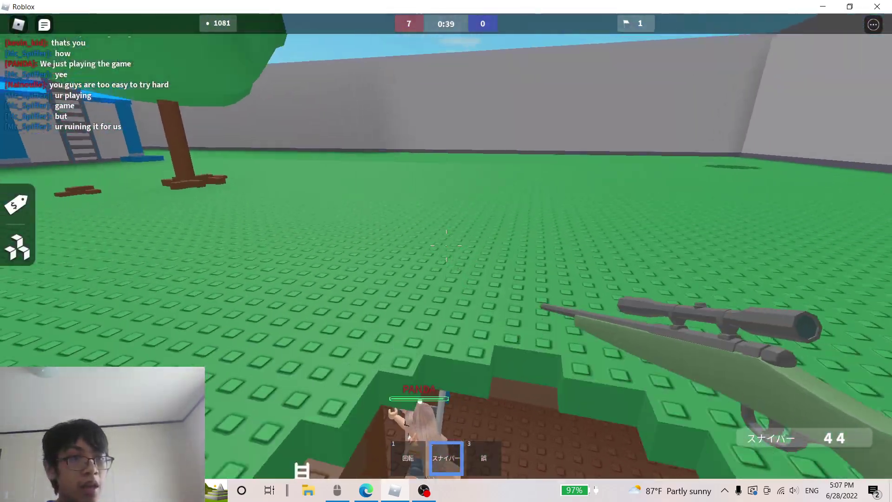
key("Tab")
key("Tab")
key("Tab")
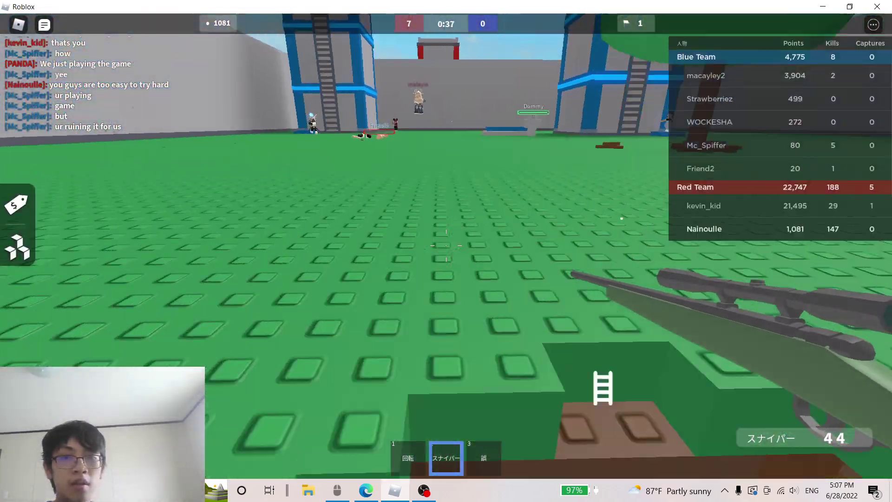
key("Tab")
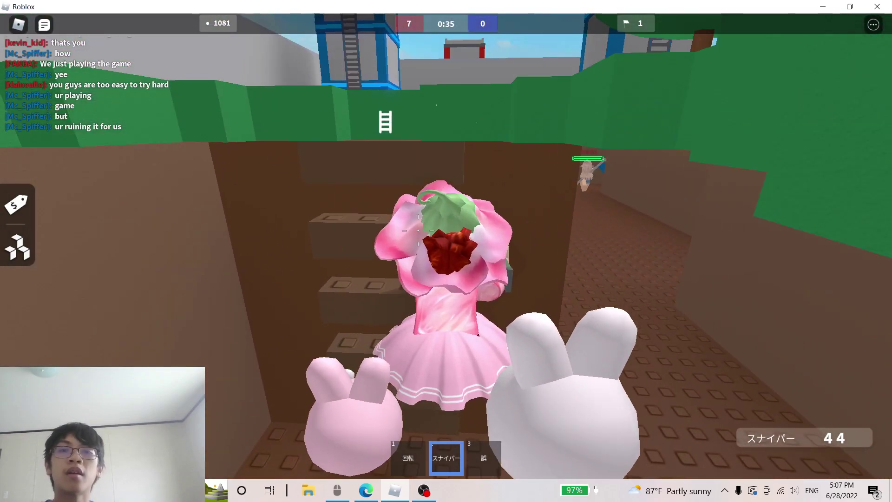
Post the chat reply 'i guess just get good' and fire the rifle while turning
key("slash")
type("sorry")
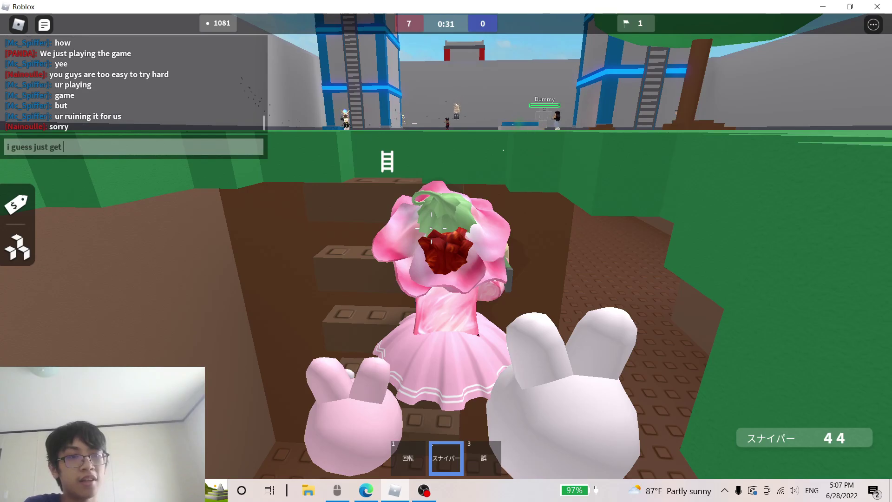
scroll(431, 228, "up", 5)
key("3")
type("good")
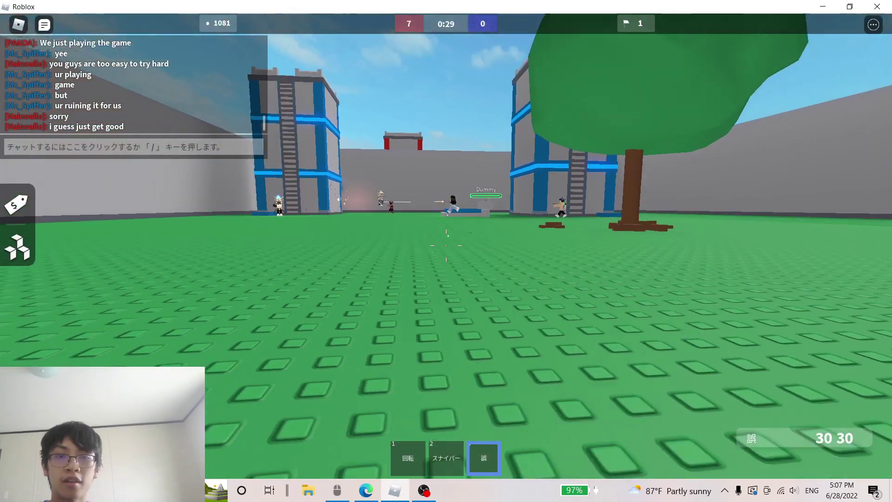
left_click(447, 244)
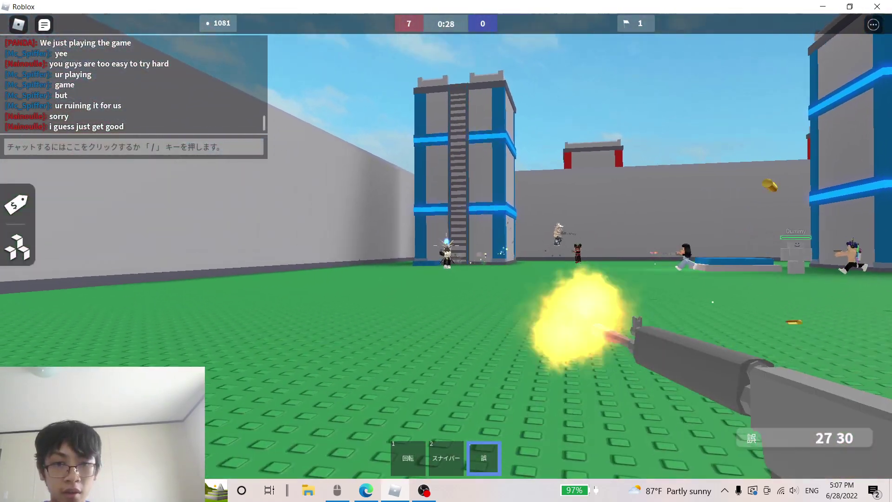
left_click_drag(447, 244, 447, 245)
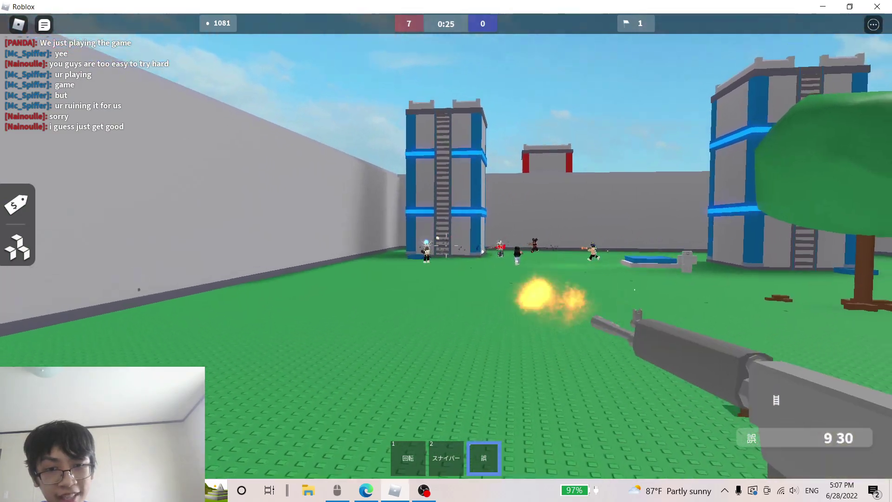
Snipe the group of enemies, bringing points to 1082
key("2")
right_click(446, 245)
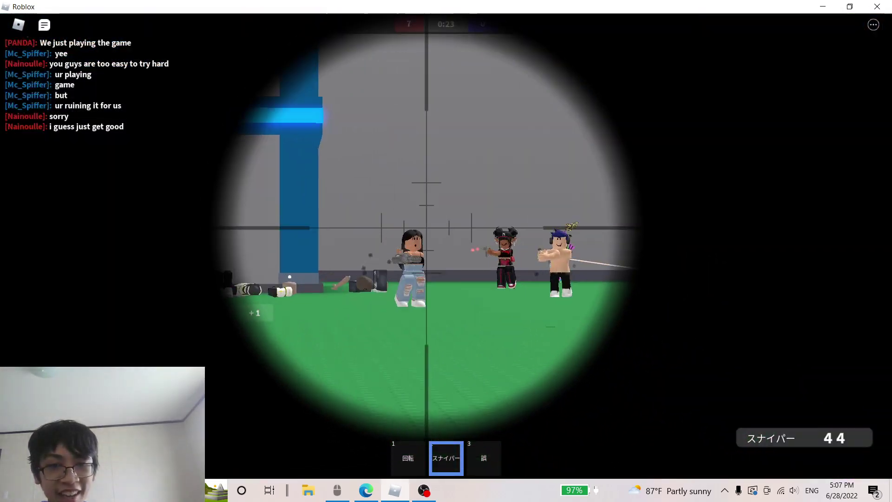
left_click(446, 245)
right_click(446, 246)
left_click(447, 245)
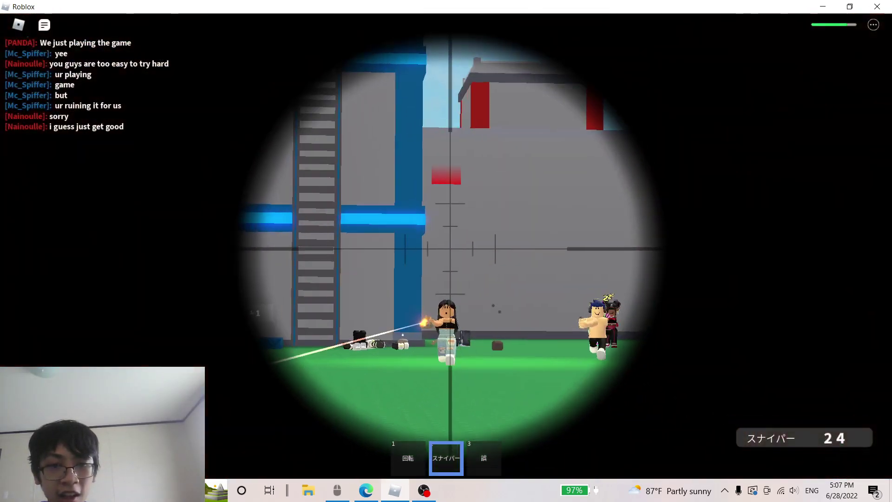
right_click(446, 245)
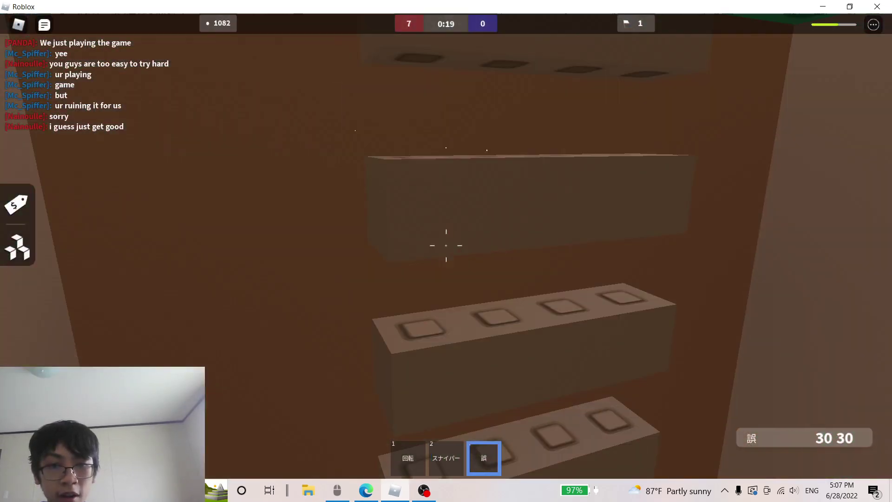
Equip the shotgun from the loadout and fire it at approaching enemy players
key("3")
key("b")
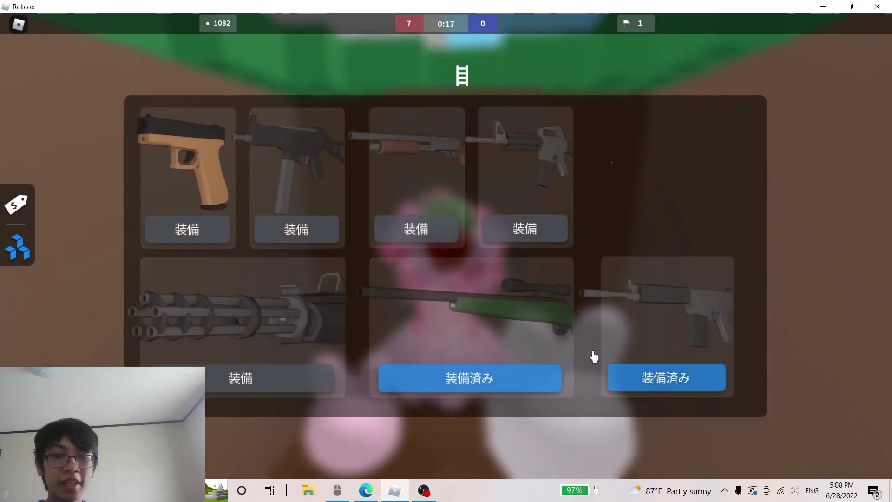
left_click(14, 257)
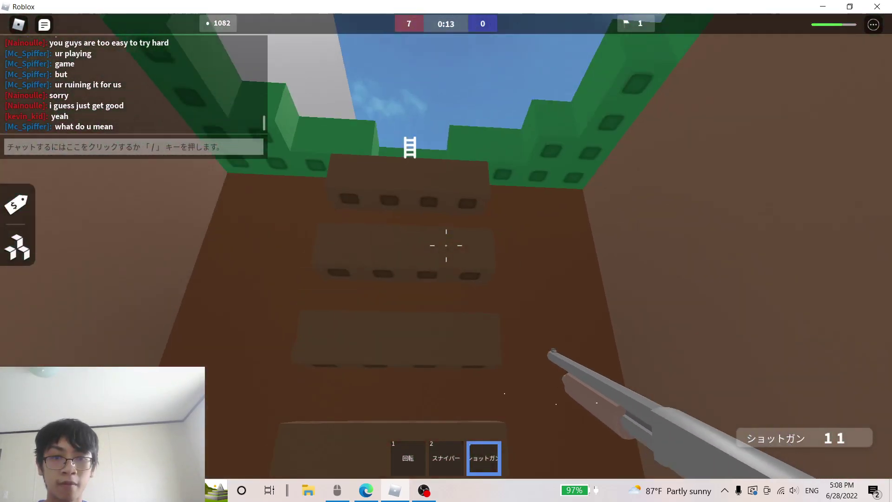
left_click(446, 246)
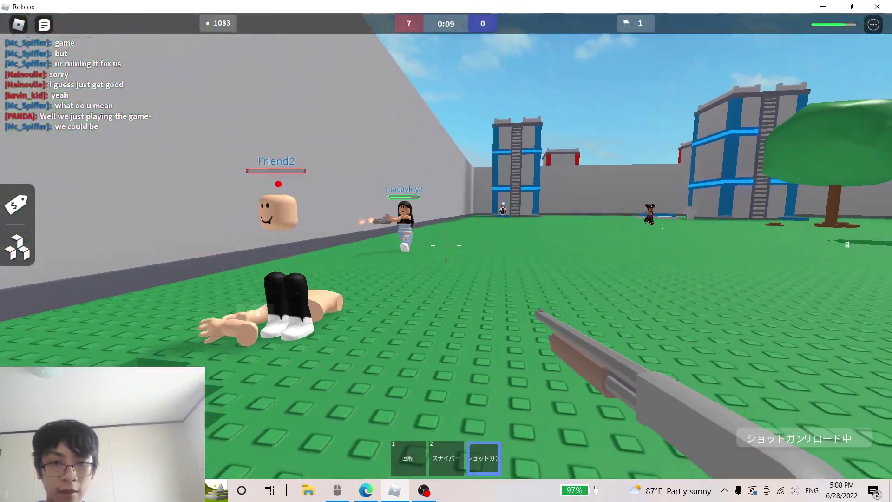
left_click(446, 246)
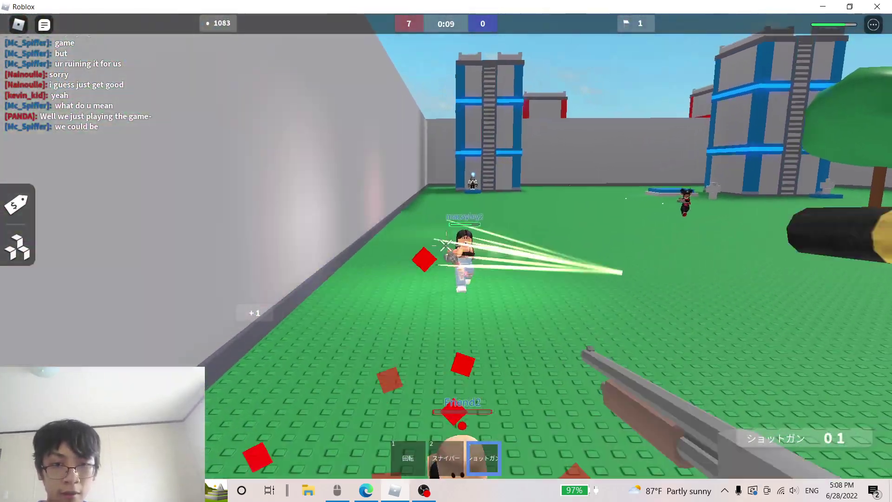
Alternate scoped sniper and shotgun shots until the round ends, then vote for another CTF round
key("2")
right_click(446, 246)
left_click(447, 245)
right_click(446, 246)
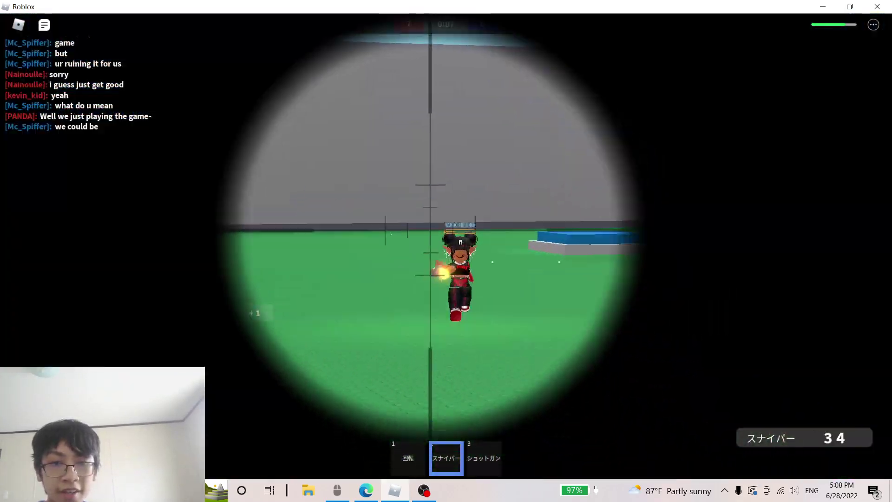
key("3")
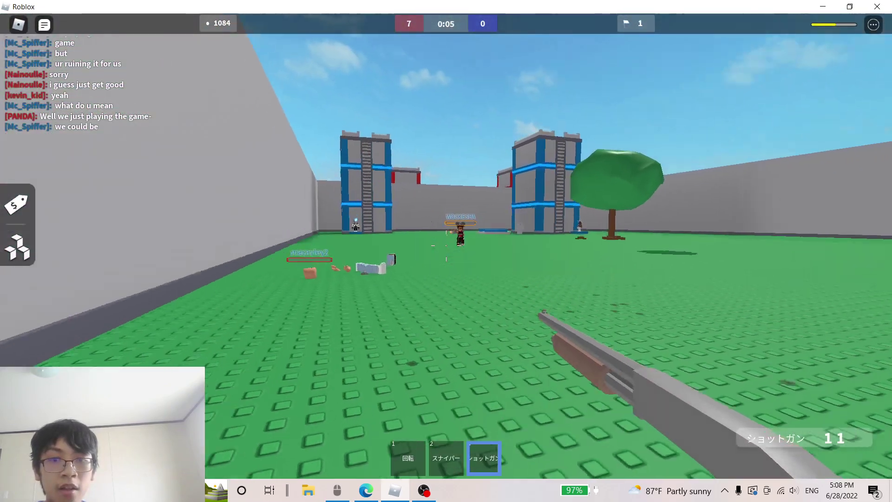
left_click(446, 246)
key("2")
right_click(446, 245)
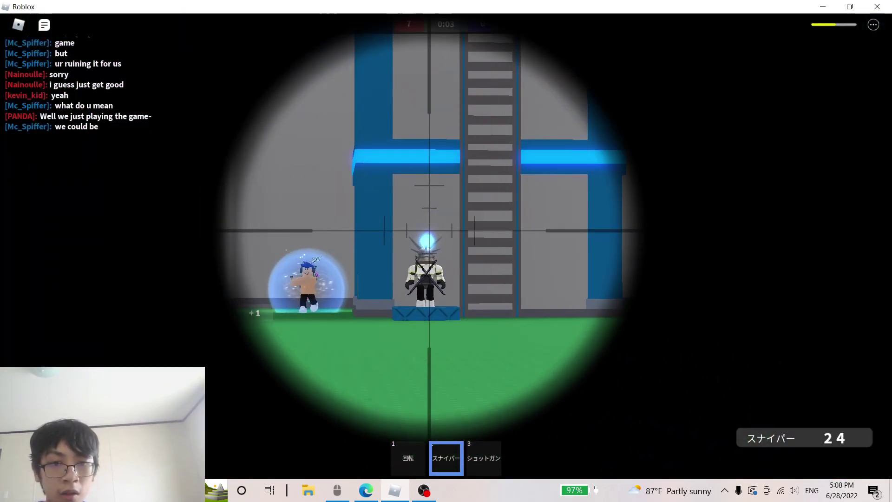
left_click(447, 245)
right_click(446, 246)
left_click(446, 245)
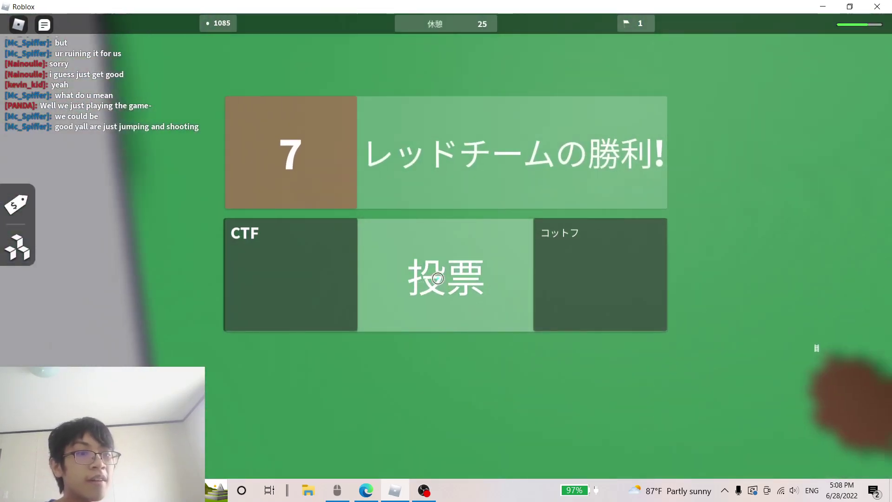
left_click(269, 291)
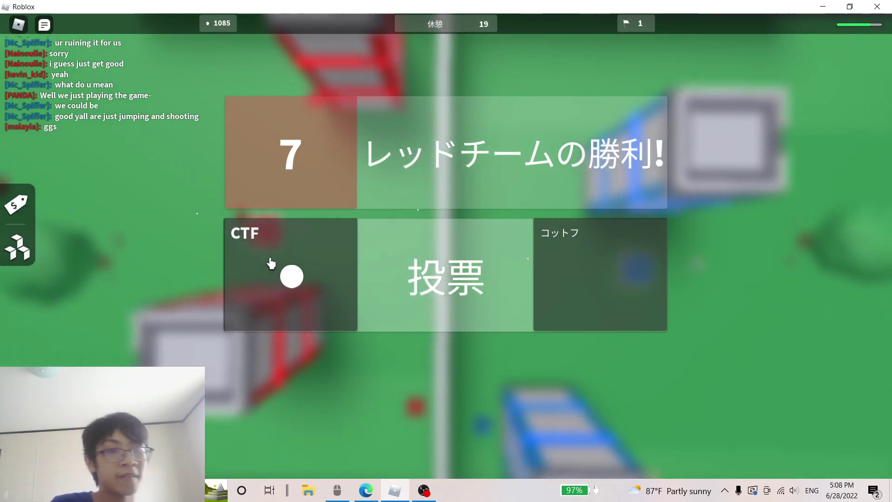
Post a chat reply asking if others want the player to stand still to be hit
key("slash")
type("y")
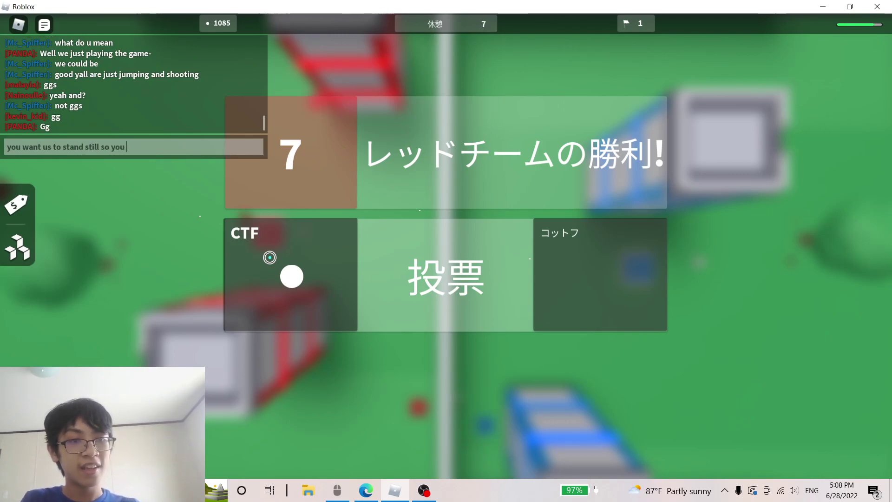
key("Return")
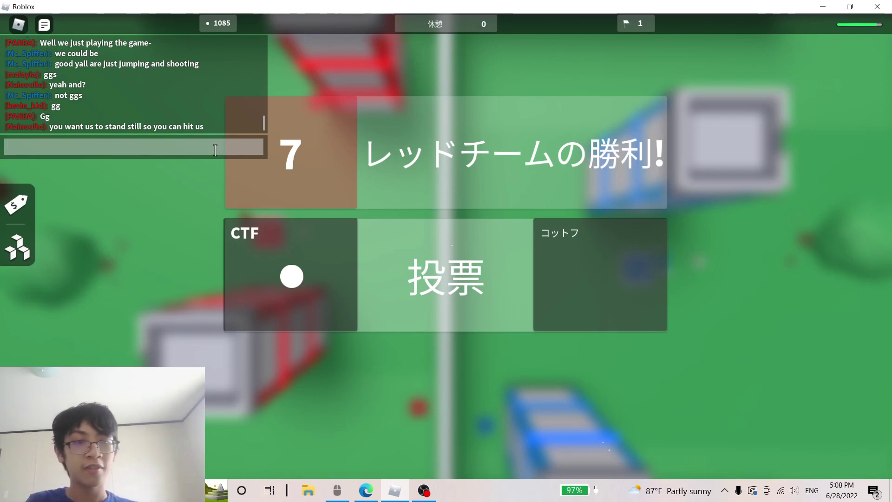
type("ifyou want ")
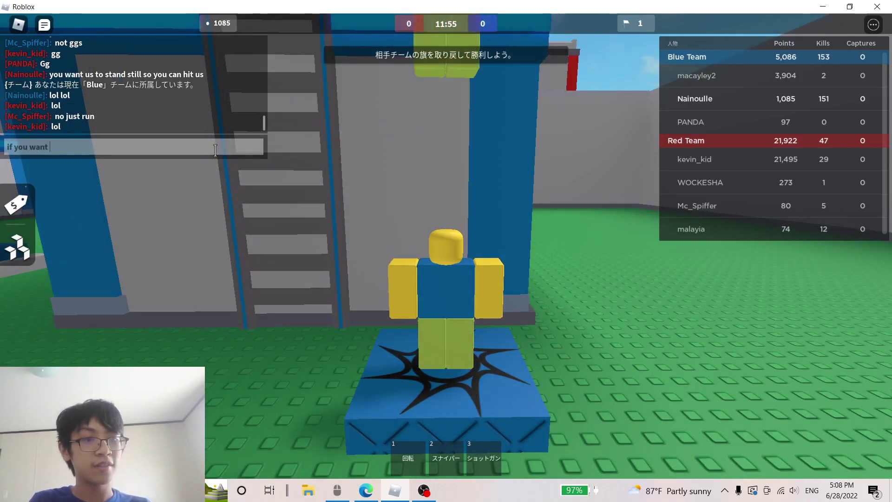
type("go easy ")
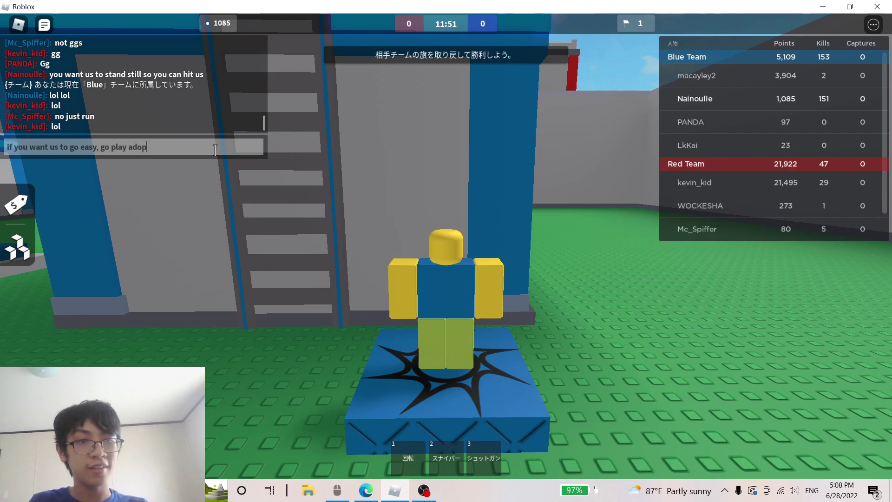
type("w")
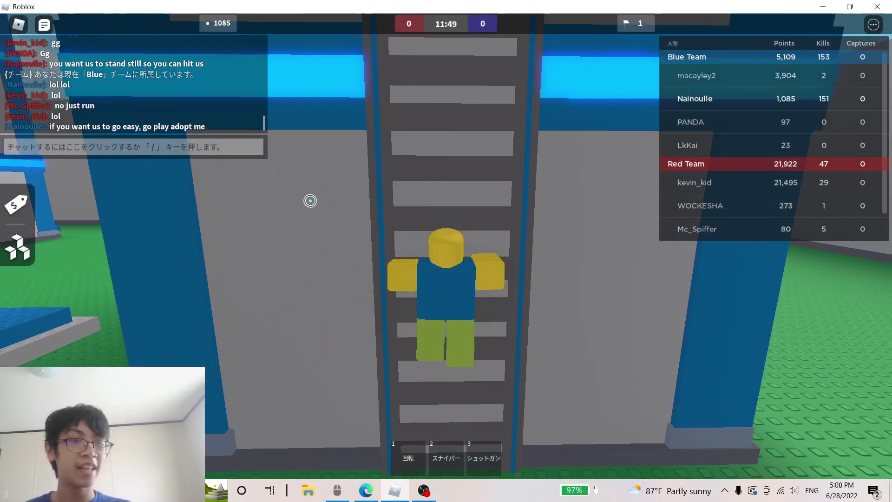
type("w")
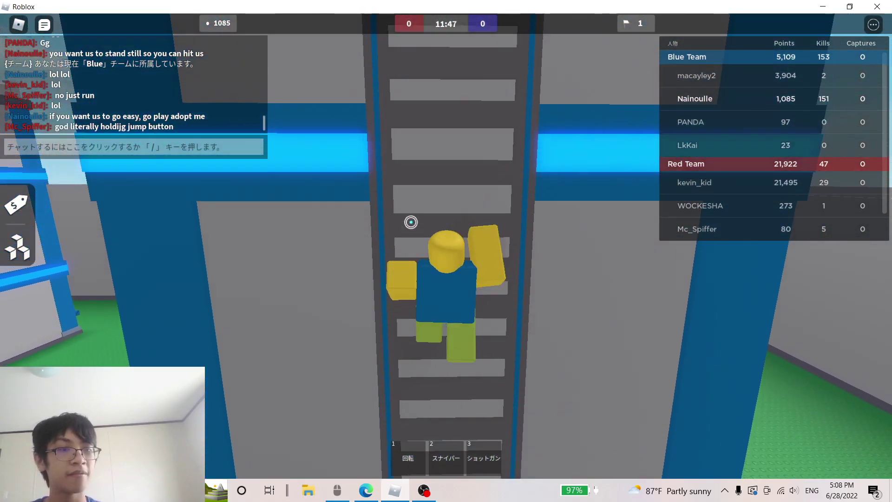
type("w")
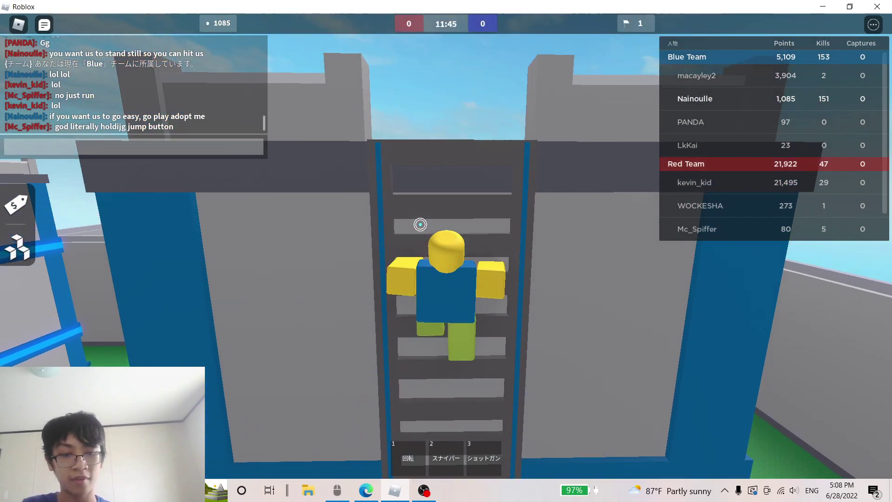
key("Tab")
type("then shoot me")
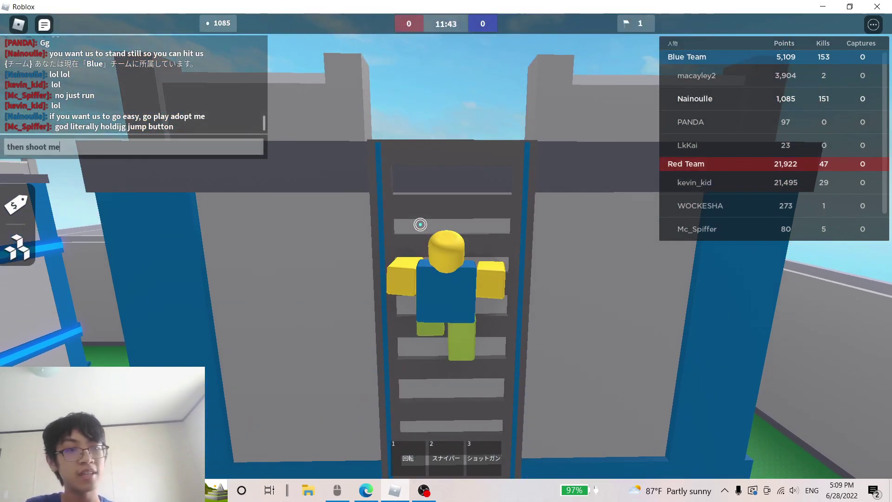
type("i only jump because it works")
Send two chat replies, including one about jumping, and climb onto the tower rooftop
key("Return")
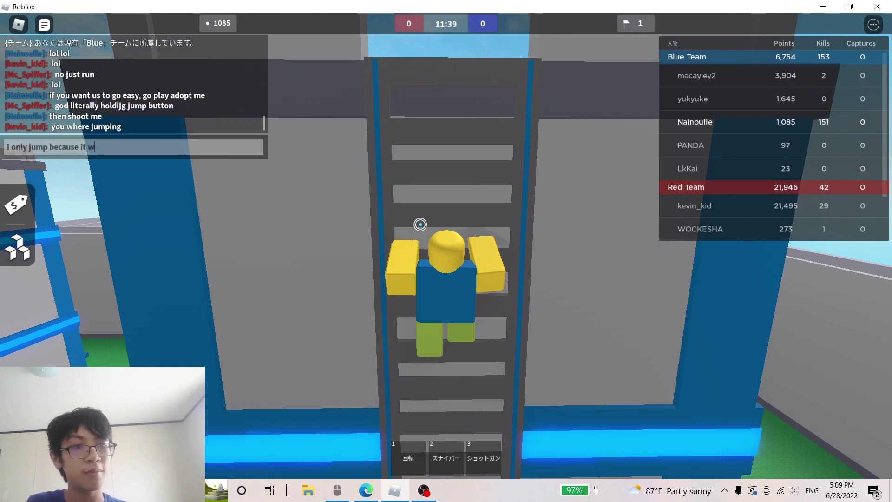
key("Return")
key("w")
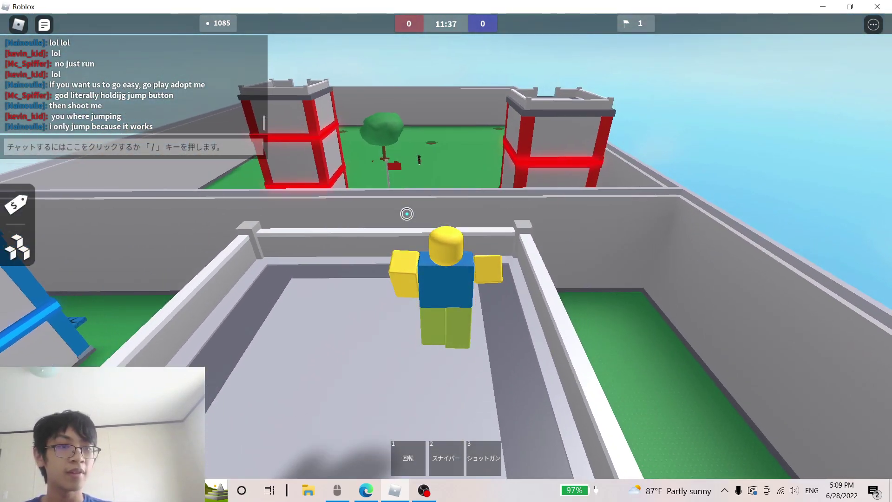
key("3")
scroll(407, 213, "up", 5)
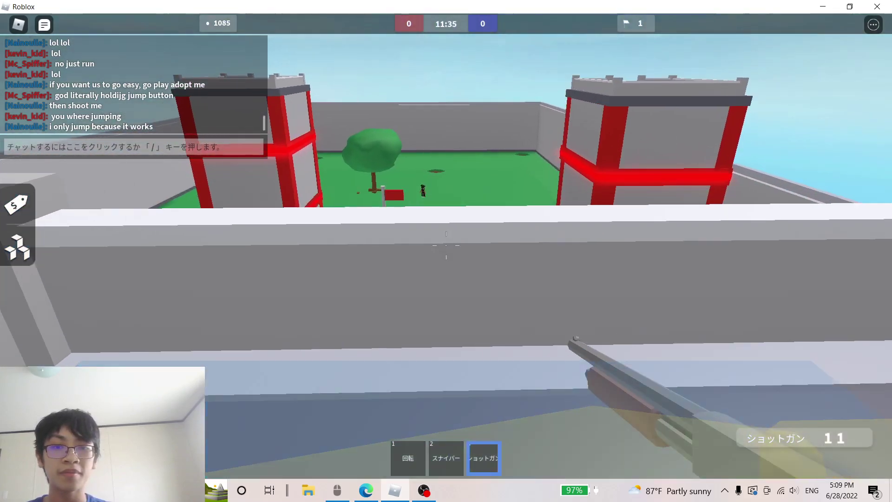
Fire the shotgun and scoped sniper shots at red players from the rooftop
left_click(444, 244)
key("2")
right_click(445, 244)
left_click(446, 251)
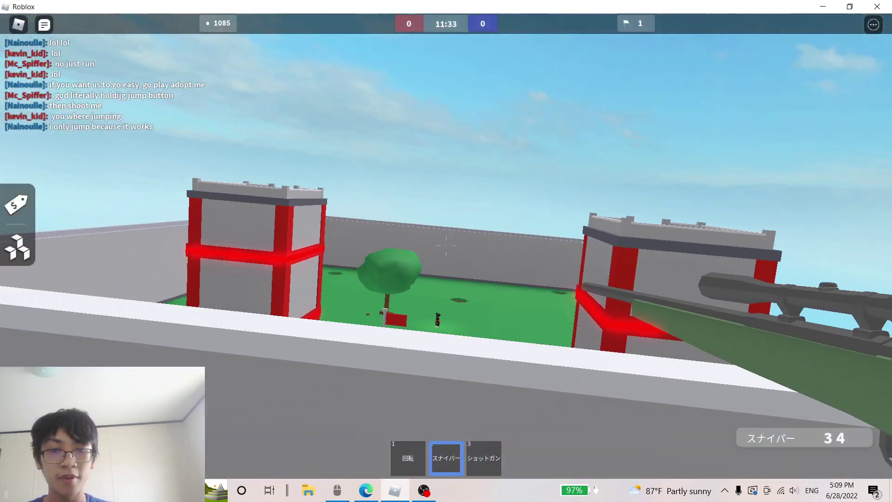
right_click(447, 251)
left_click(446, 251)
scroll(447, 251, "down", 5)
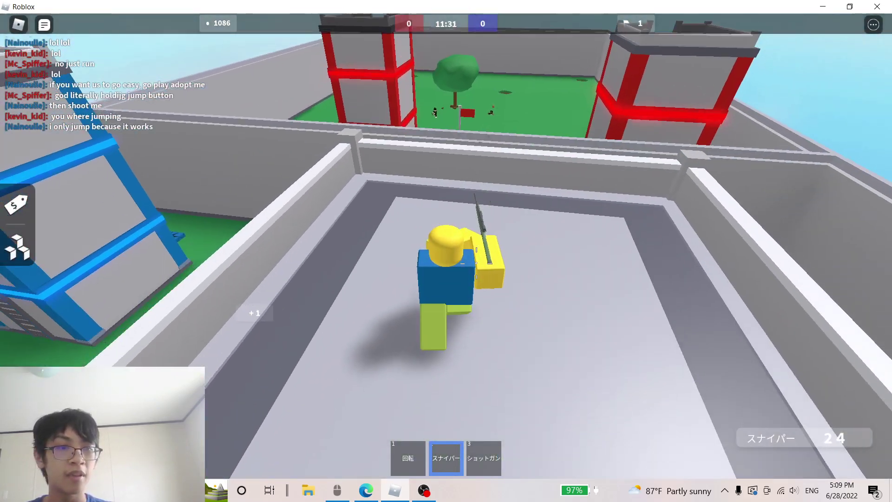
Climb down and back up the tower ladder, then bring OBS to the front
key("s")
key("2")
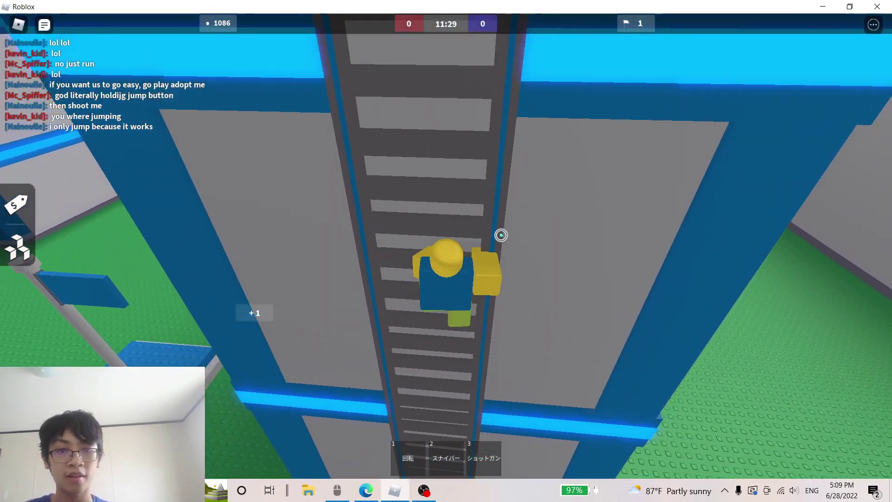
key("s")
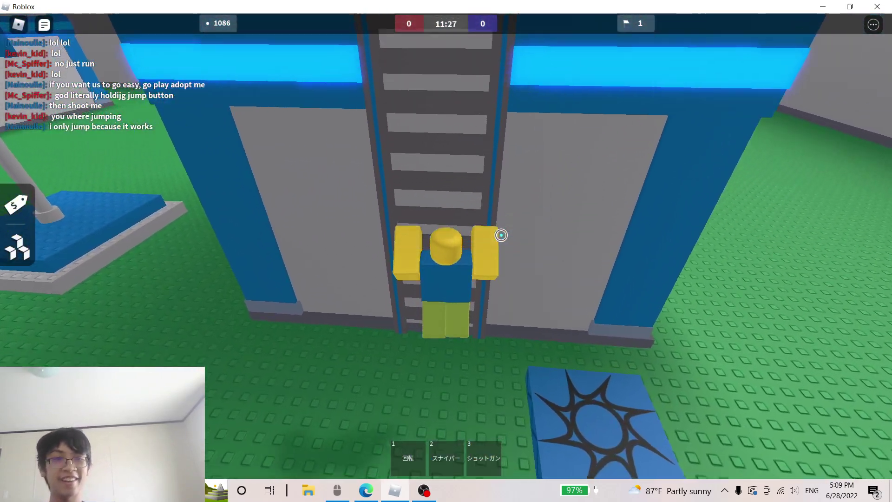
key("w")
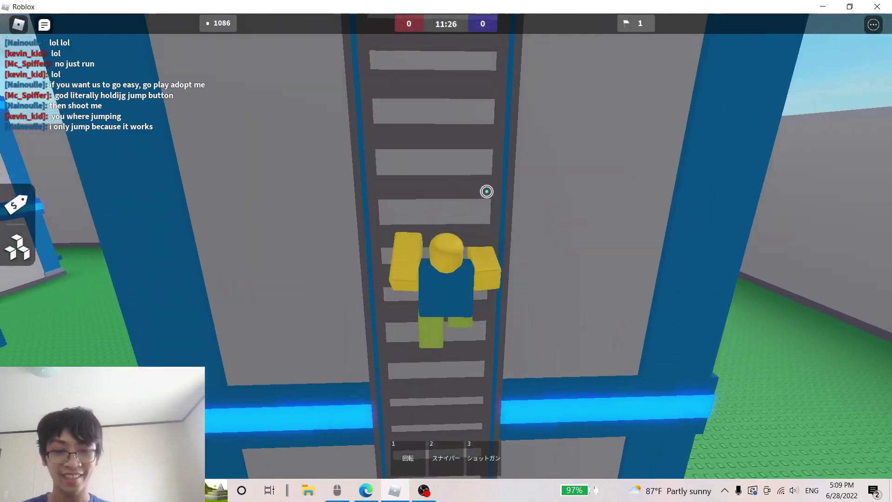
key("s")
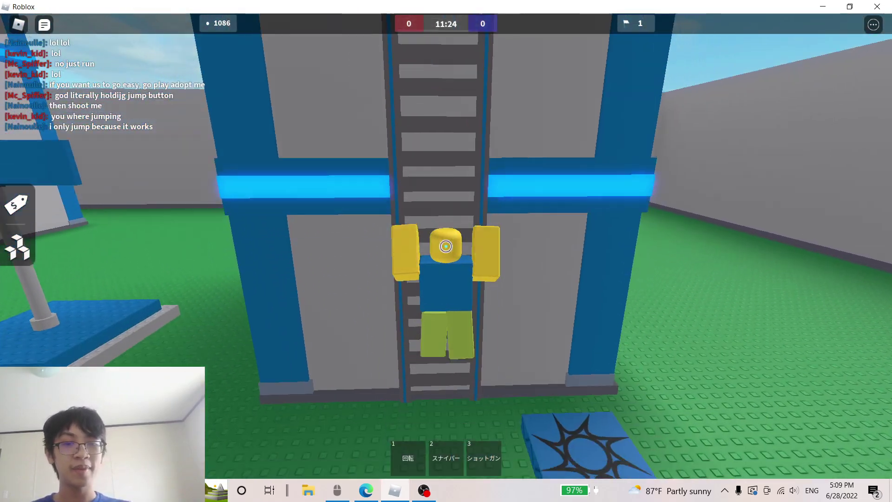
key("3")
key("w")
left_click(437, 495)
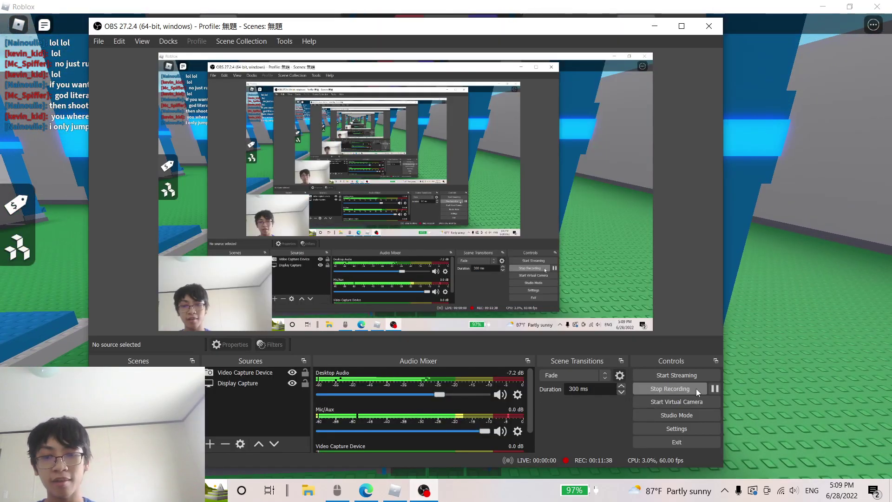